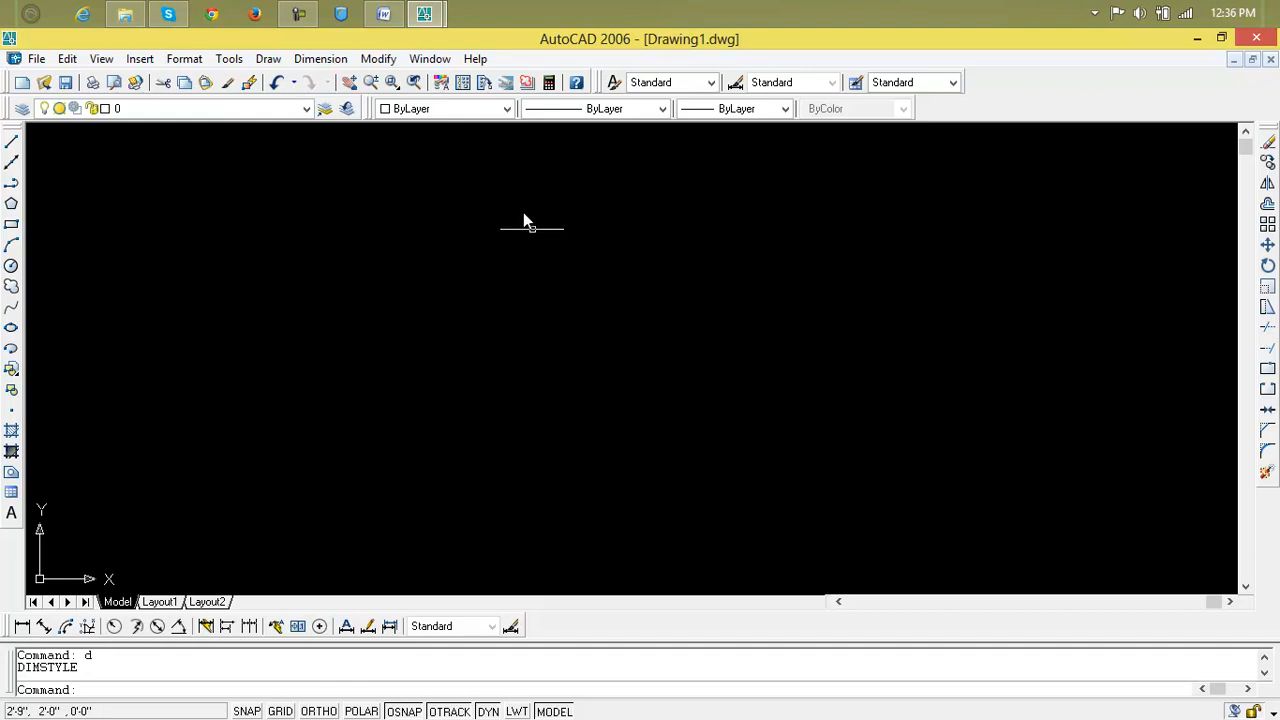
Bring up previews of both open Drawing1.dwg windows from the AutoCAD taskbar button.
mouse_move(443, 14)
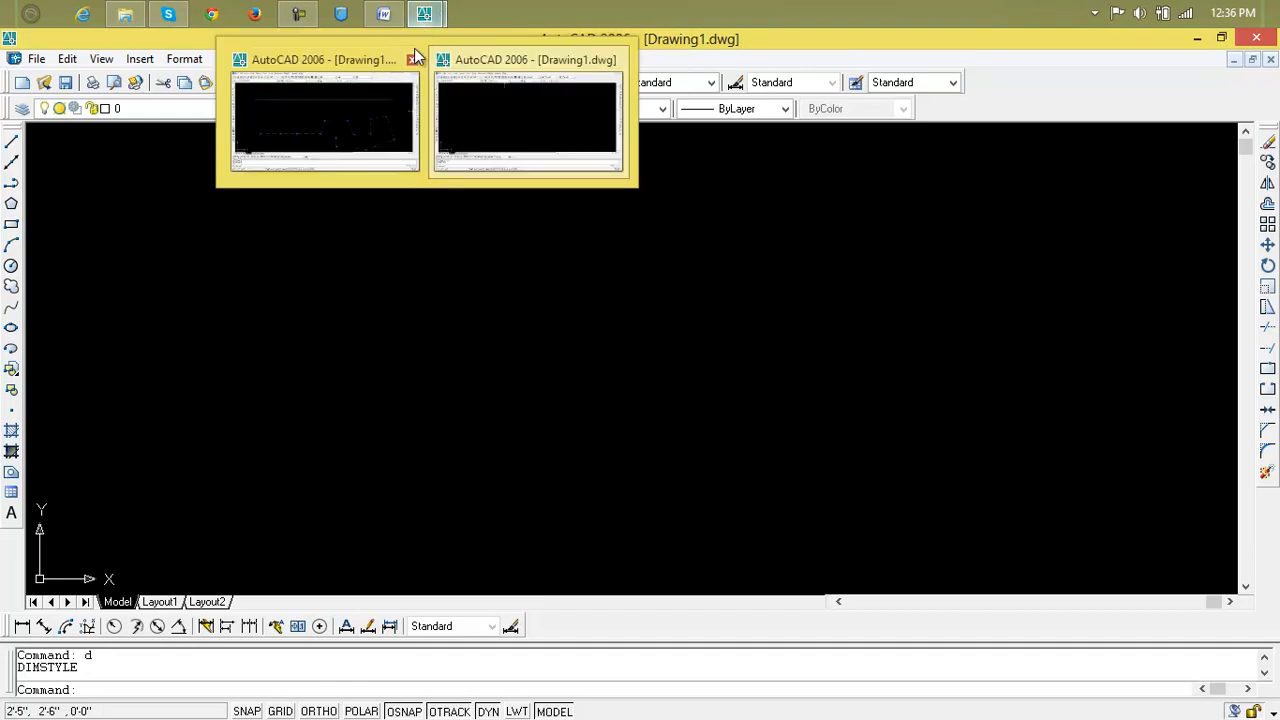
Close the extra Drawing1.dwg window without saving its changes.
left_click(412, 61)
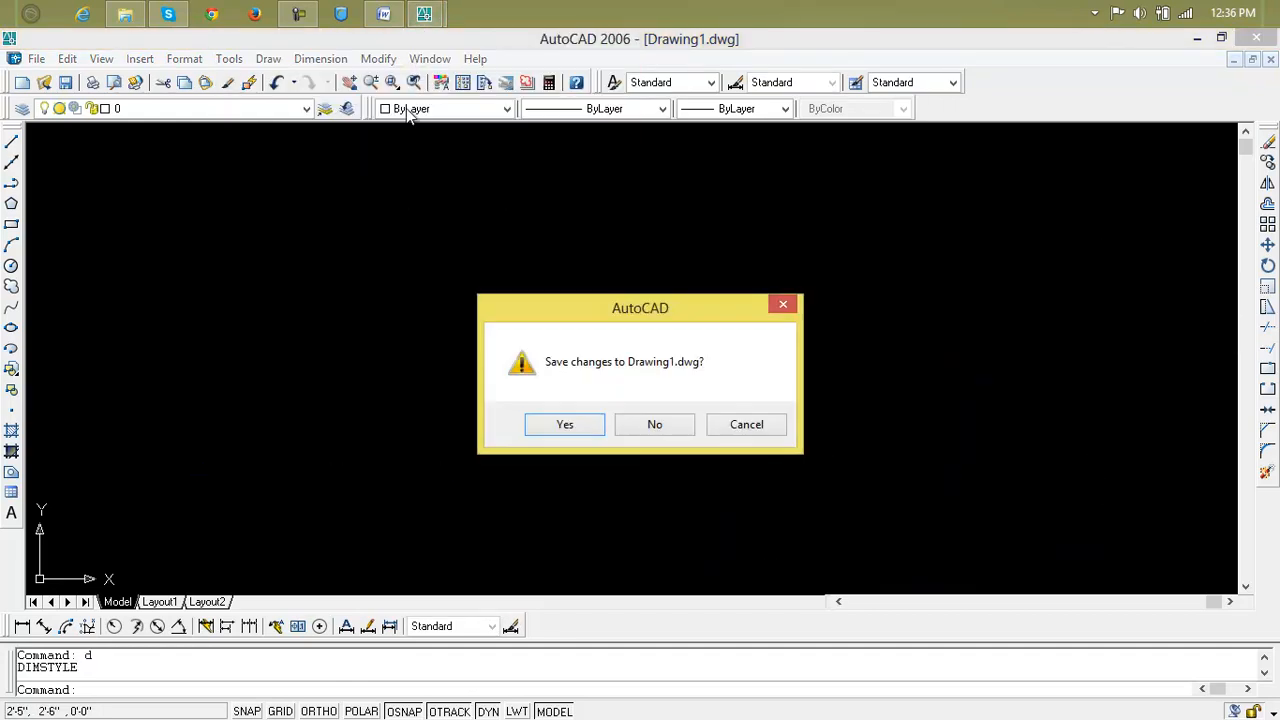
left_click(655, 424)
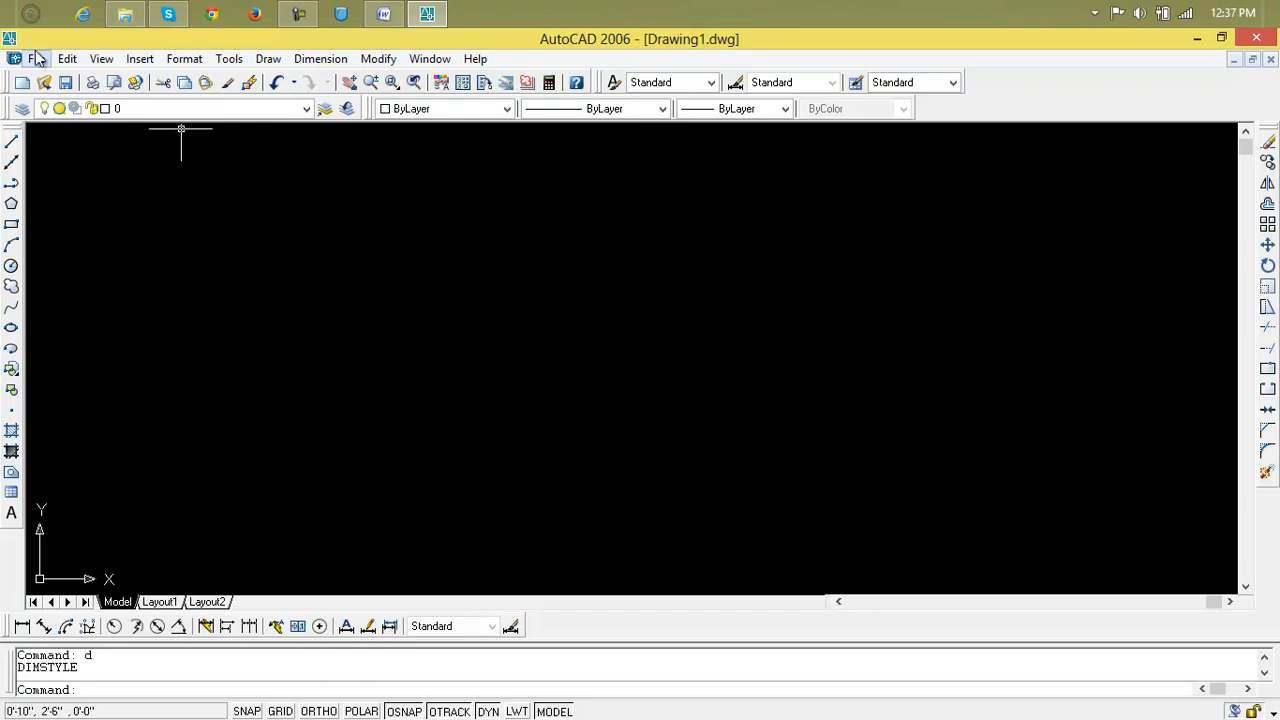
Draw a large rectangle spanning most of the canvas from upper left to lower right.
left_click(10, 226)
left_click(160, 206)
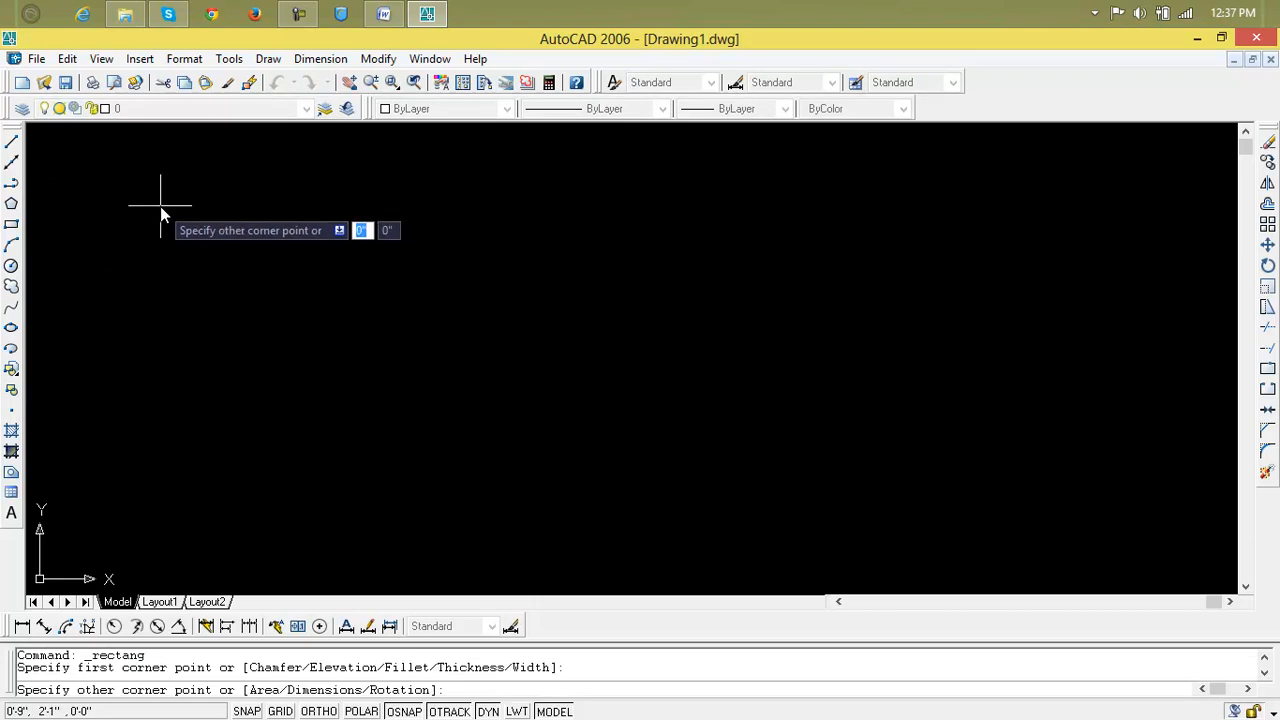
left_click(1185, 520)
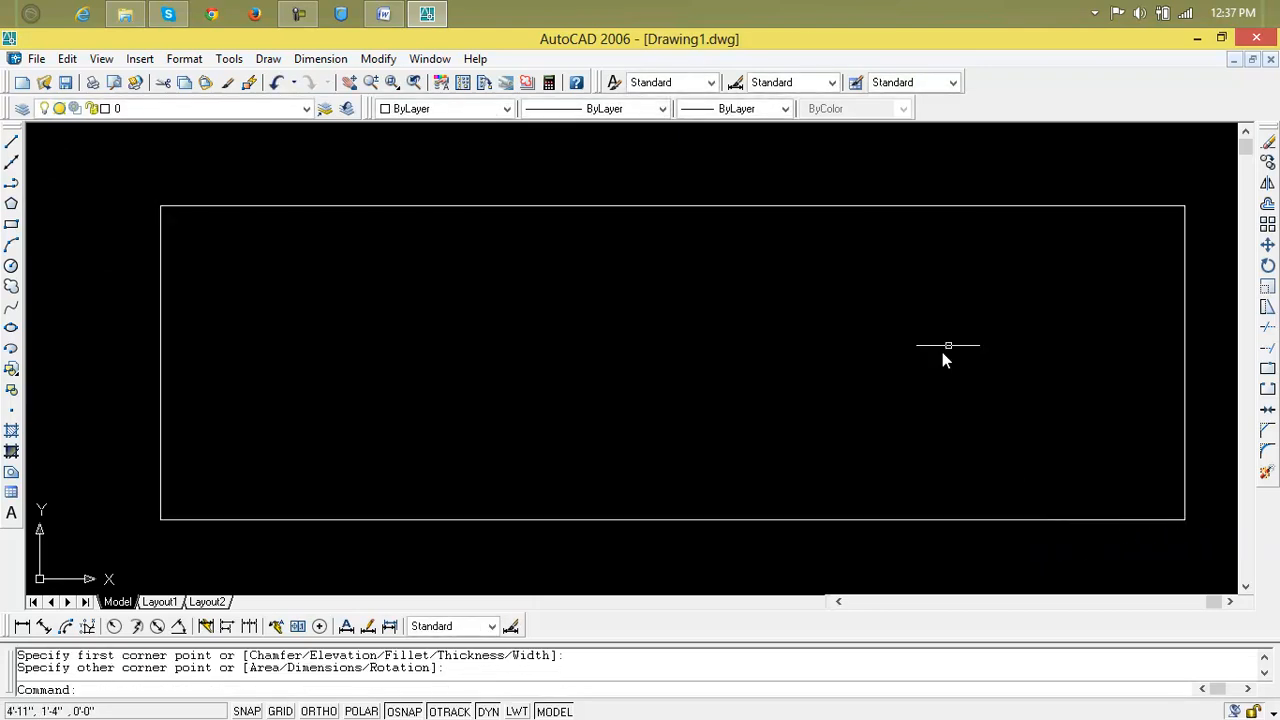
Break the rectangle's top edge at a single point, check the split, then undo the break.
left_click(1268, 372)
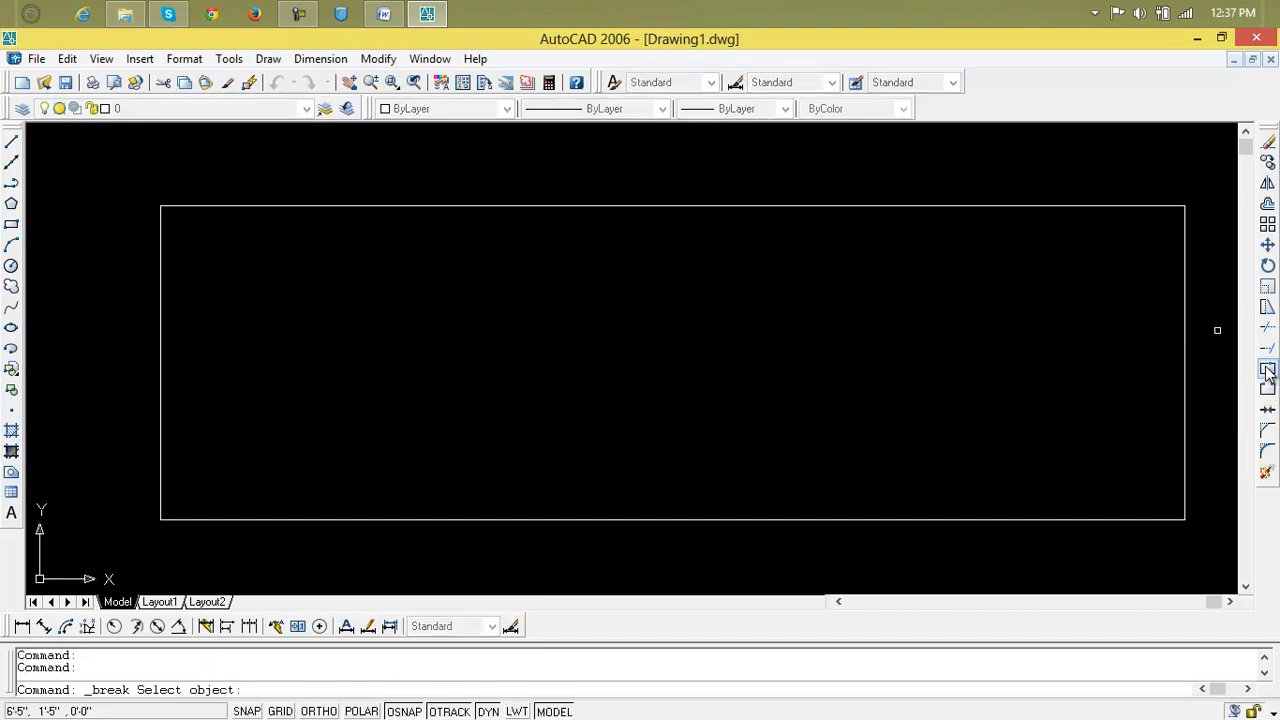
left_click(408, 207)
left_click(852, 206)
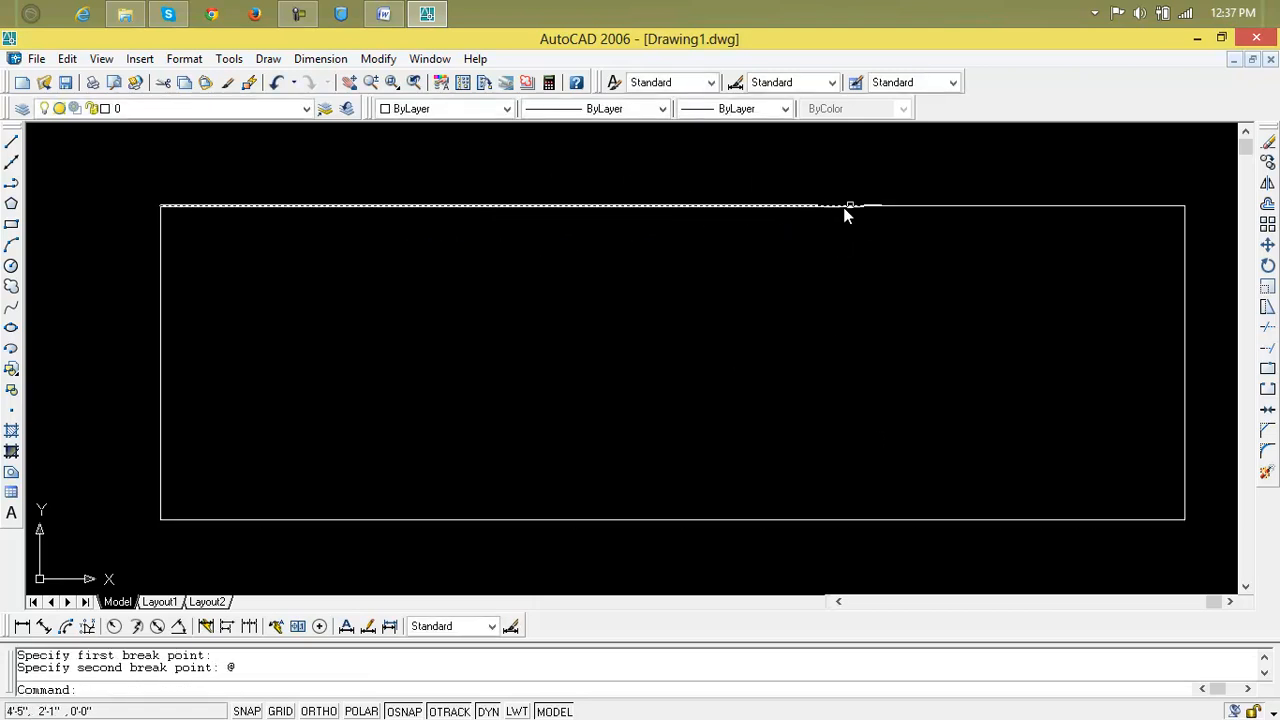
left_click(490, 206)
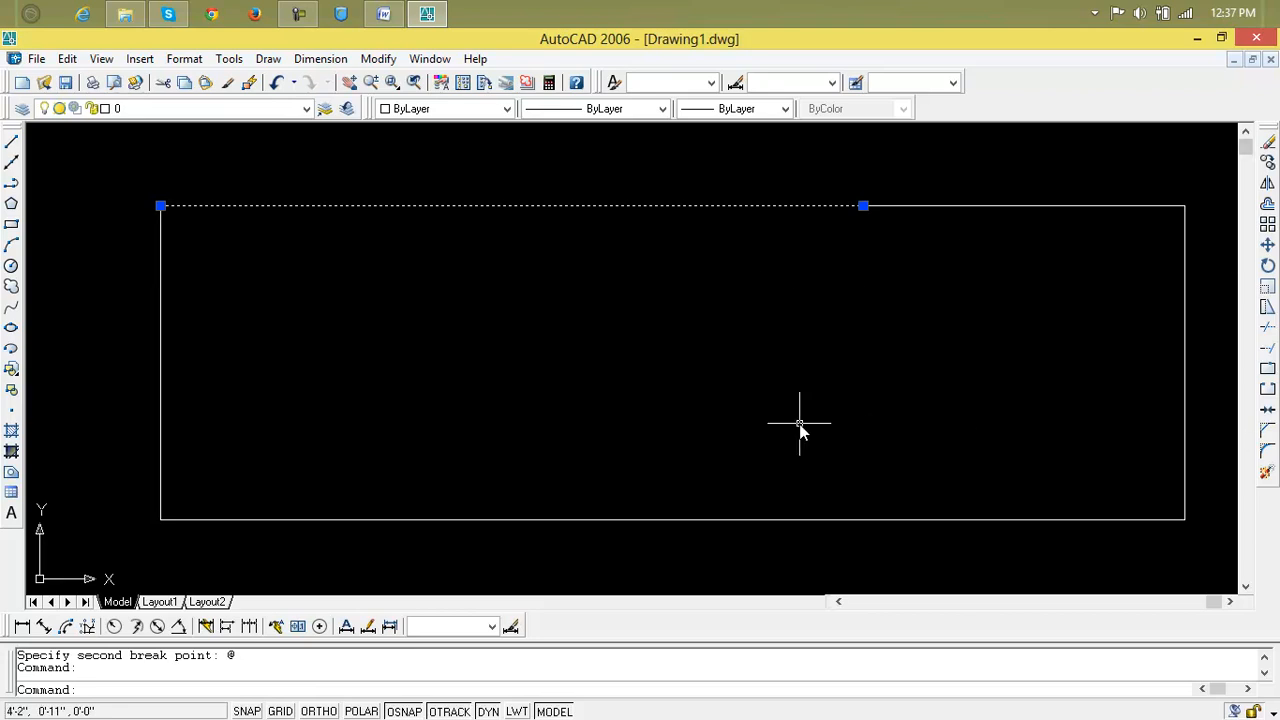
key("ctrl+z")
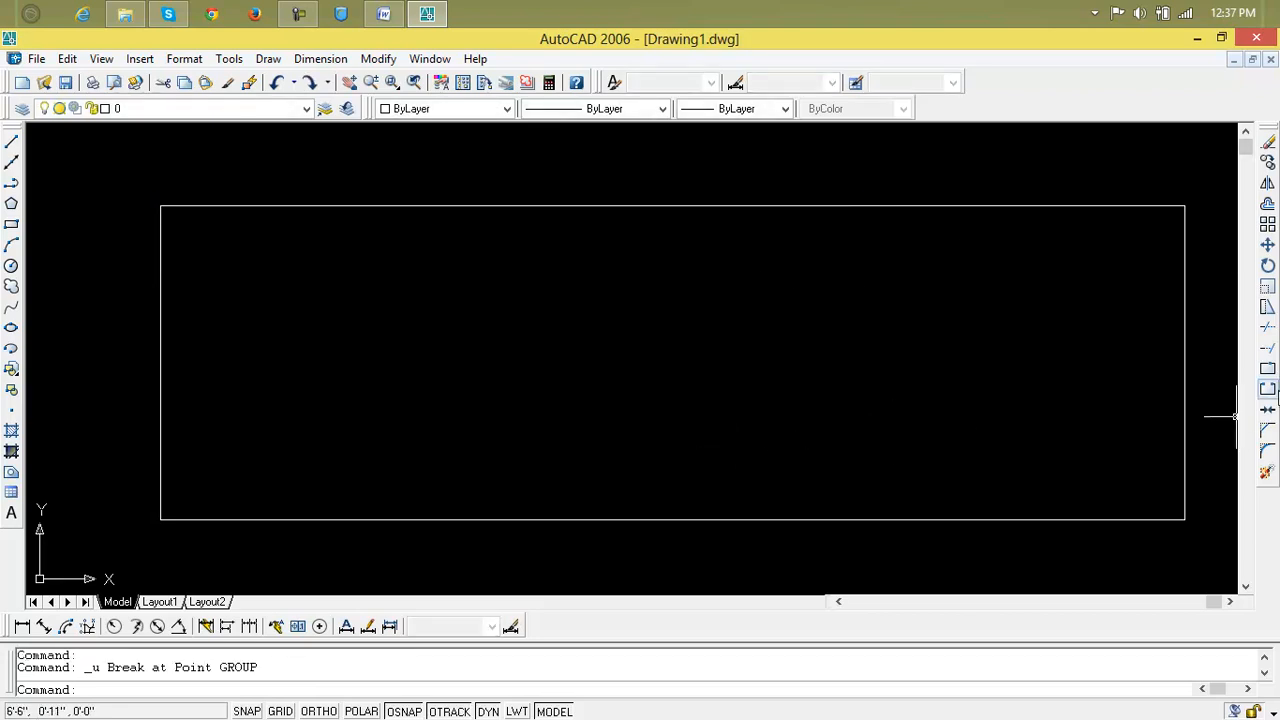
Break a gap near the middle of the rectangle's top edge.
left_click(1268, 391)
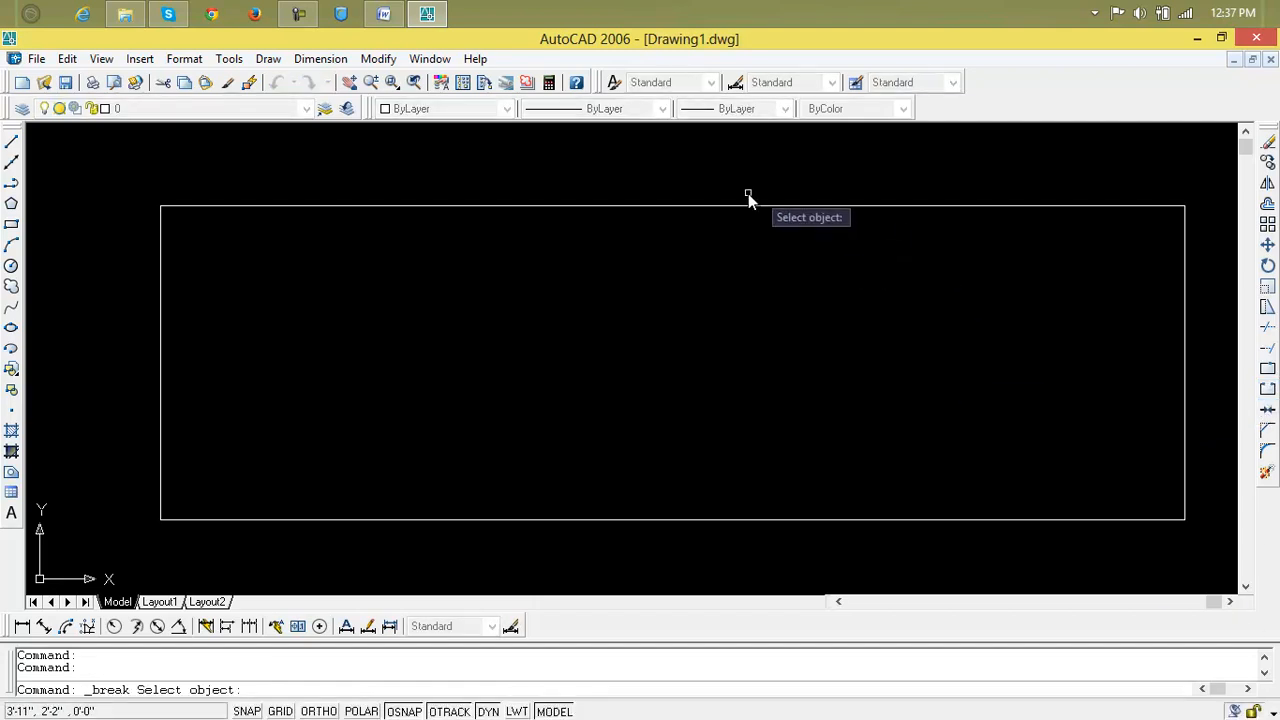
left_click(541, 207)
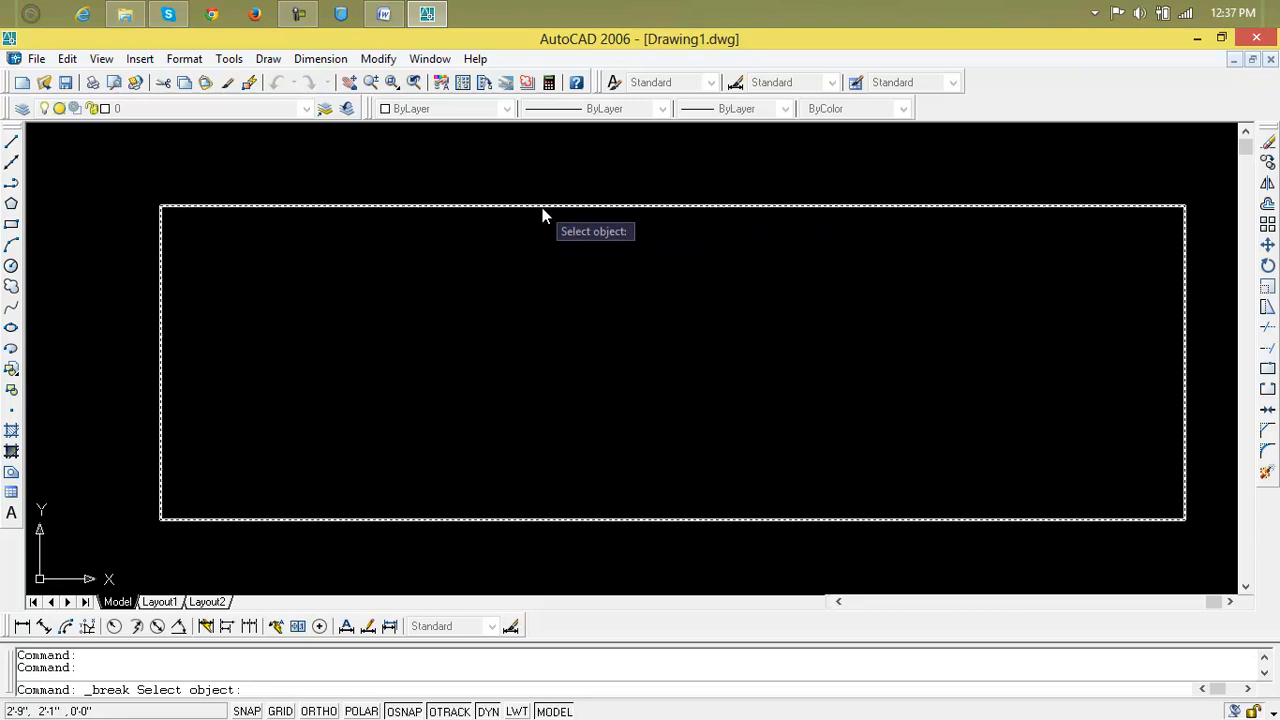
left_click(640, 206)
scroll(594, 206, "up", 2)
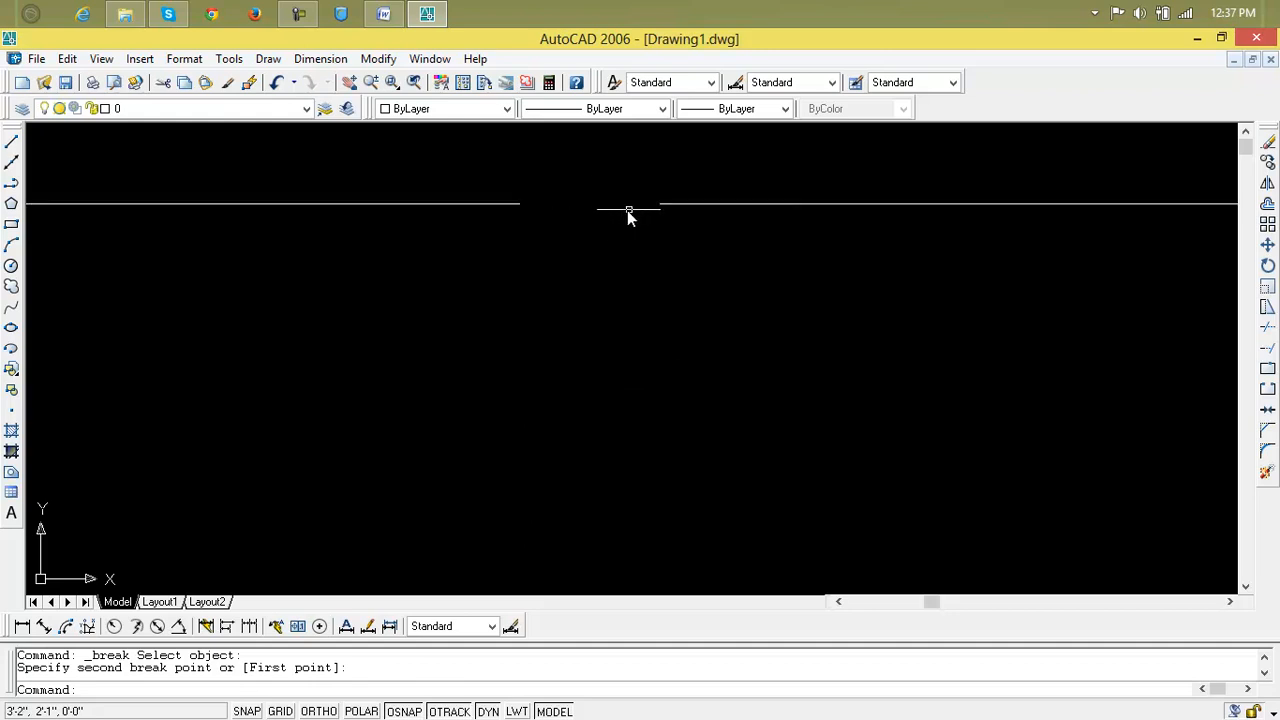
scroll(688, 371, "down", 3)
middle_click_drag(688, 363, 566, 328)
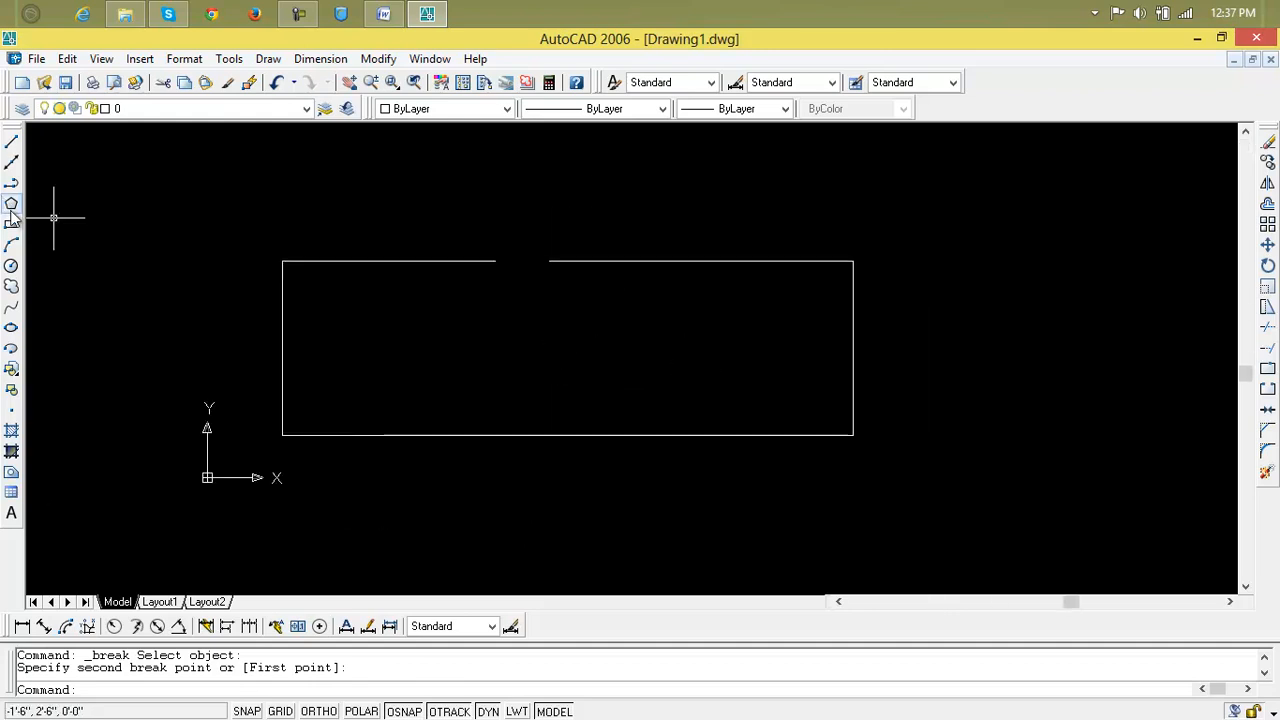
Cut away the top-right corner with a break from the top edge to the right edge.
left_click(1268, 390)
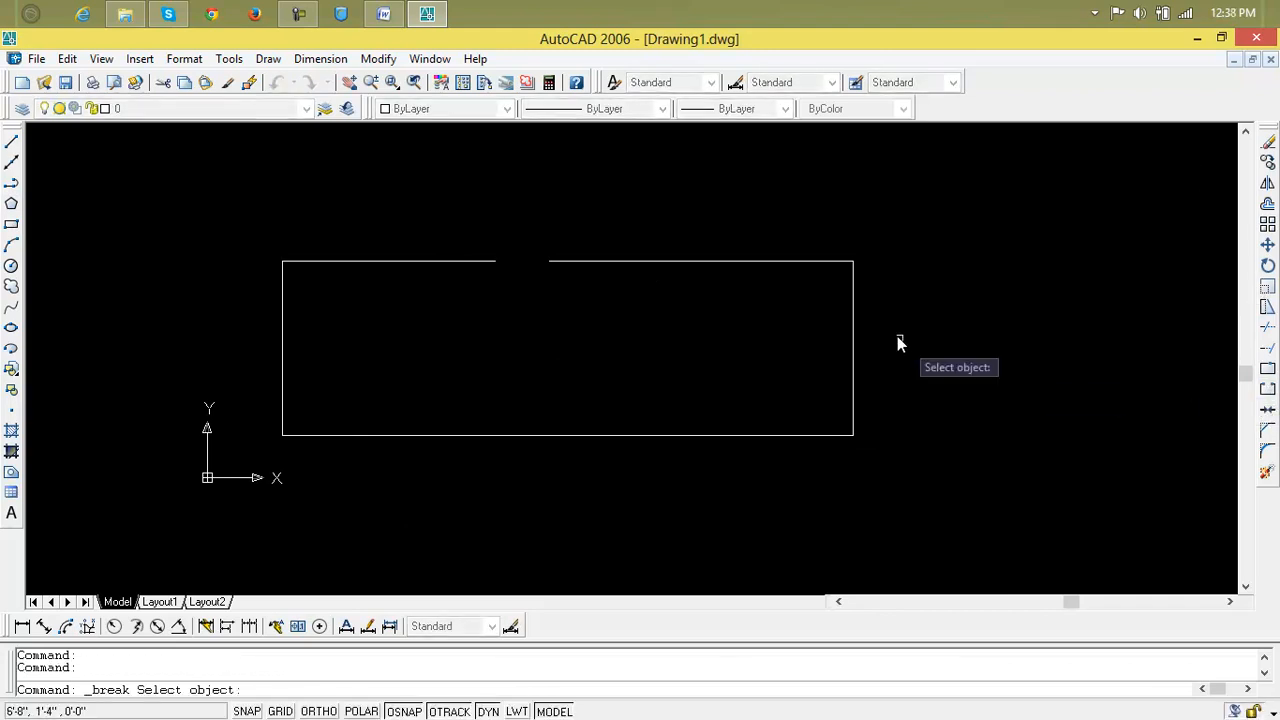
left_click(815, 262)
left_click(853, 300)
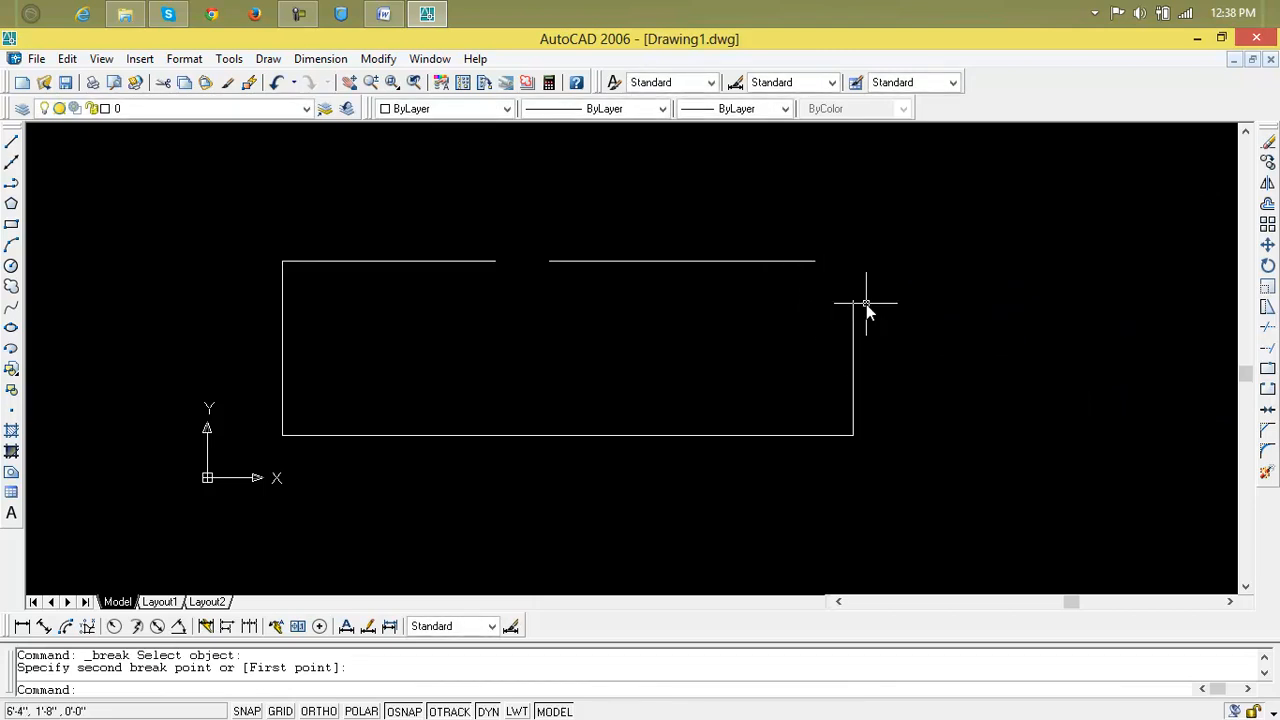
Draw a diagonal line from the right edge's end to the top edge's end, closing the cut corner.
type("l")
key("Return")
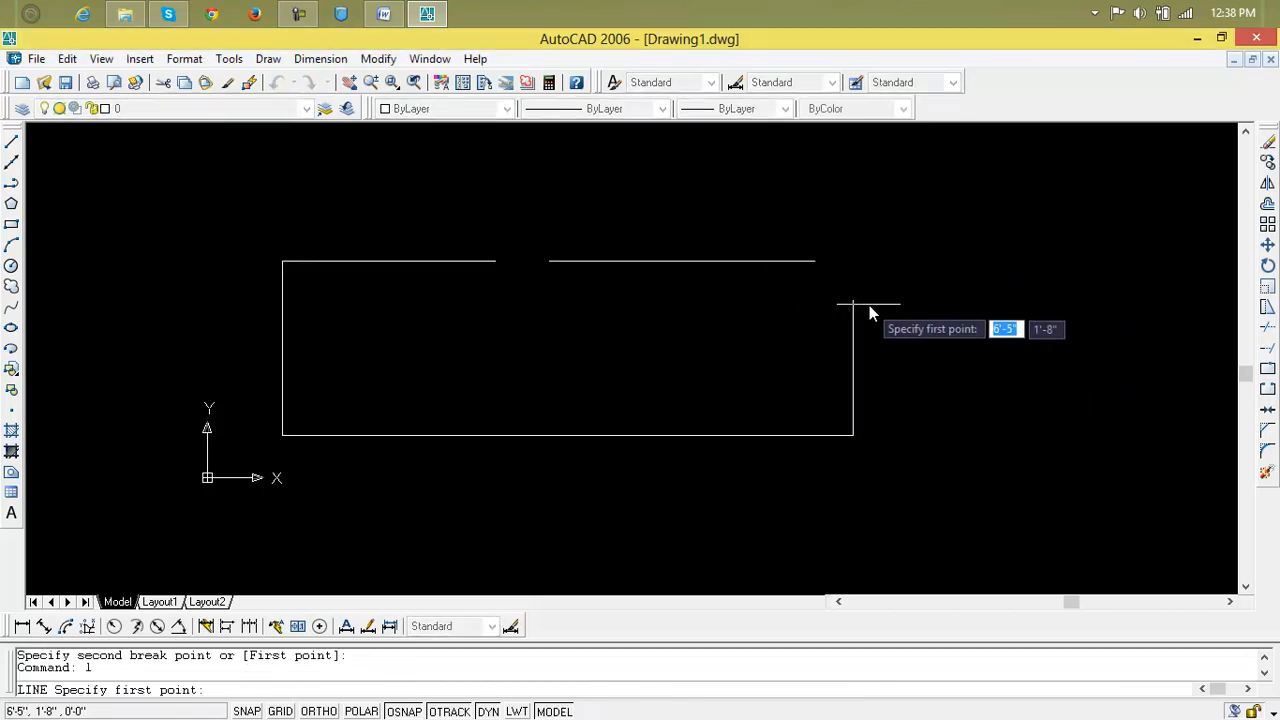
left_click(852, 299)
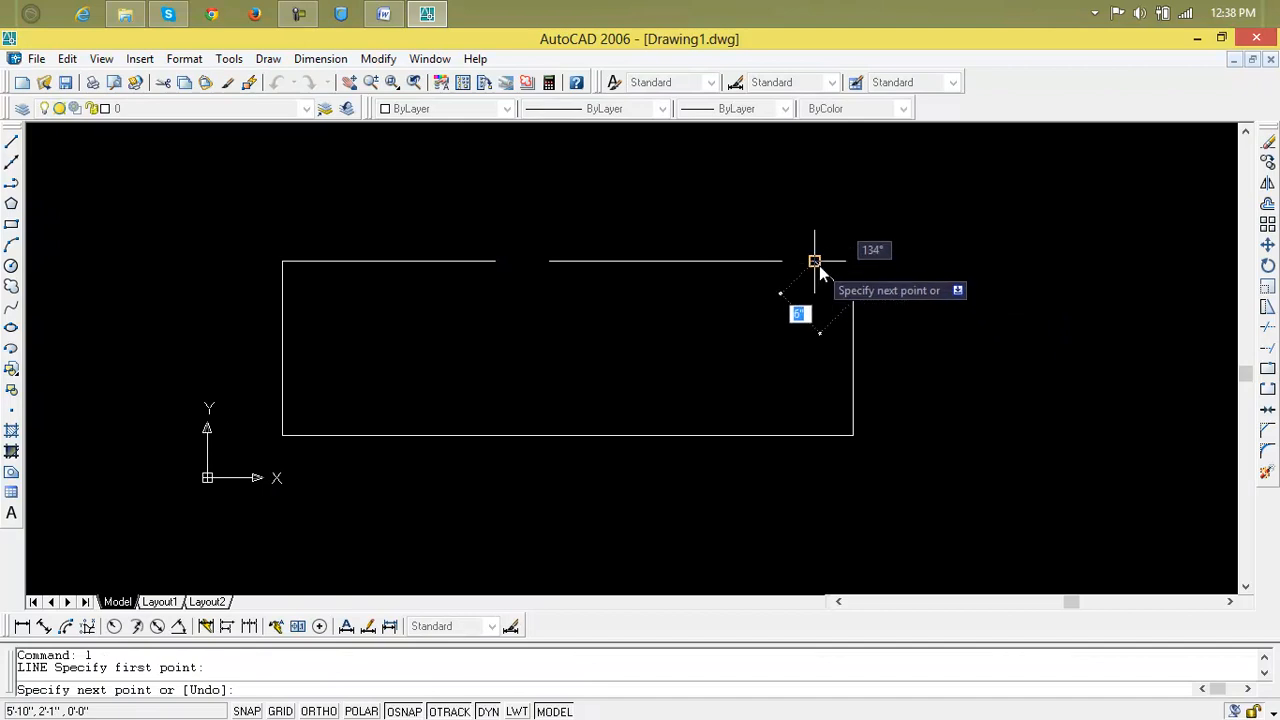
left_click(816, 262)
key("Return")
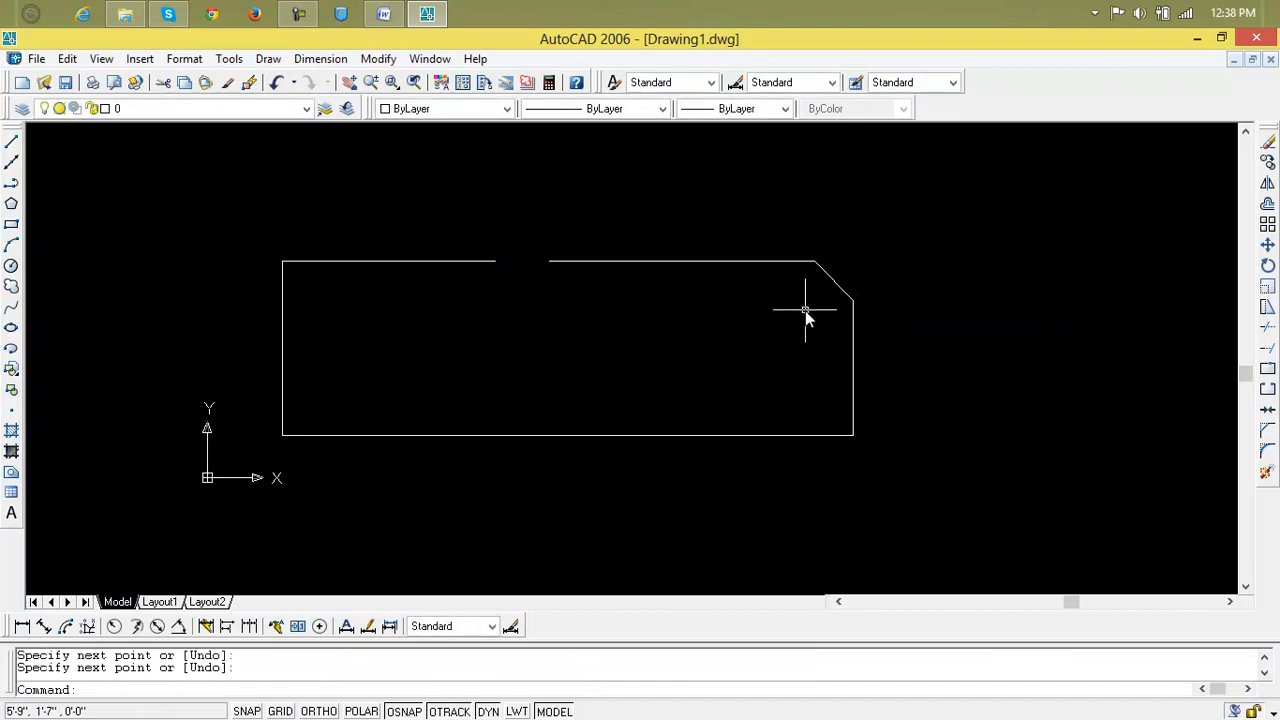
scroll(807, 312, "down", 2)
scroll(826, 277, "up", 5)
scroll(829, 272, "up", 4)
scroll(826, 337, "down", 4)
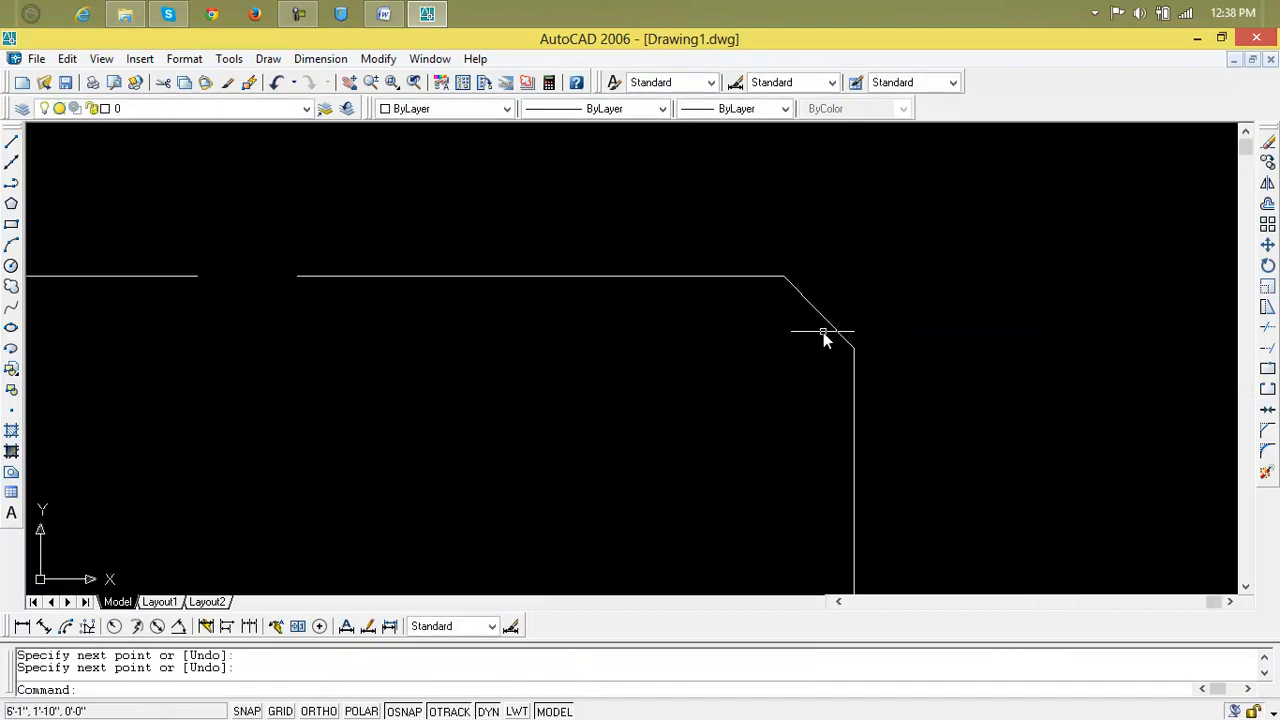
scroll(823, 335, "down", 2)
scroll(903, 309, "up", 2)
mouse_move(334, 380)
middle_mouse_down()
mouse_move(881, 359)
mouse_move(714, 306)
mouse_move(644, 340)
middle_mouse_up()
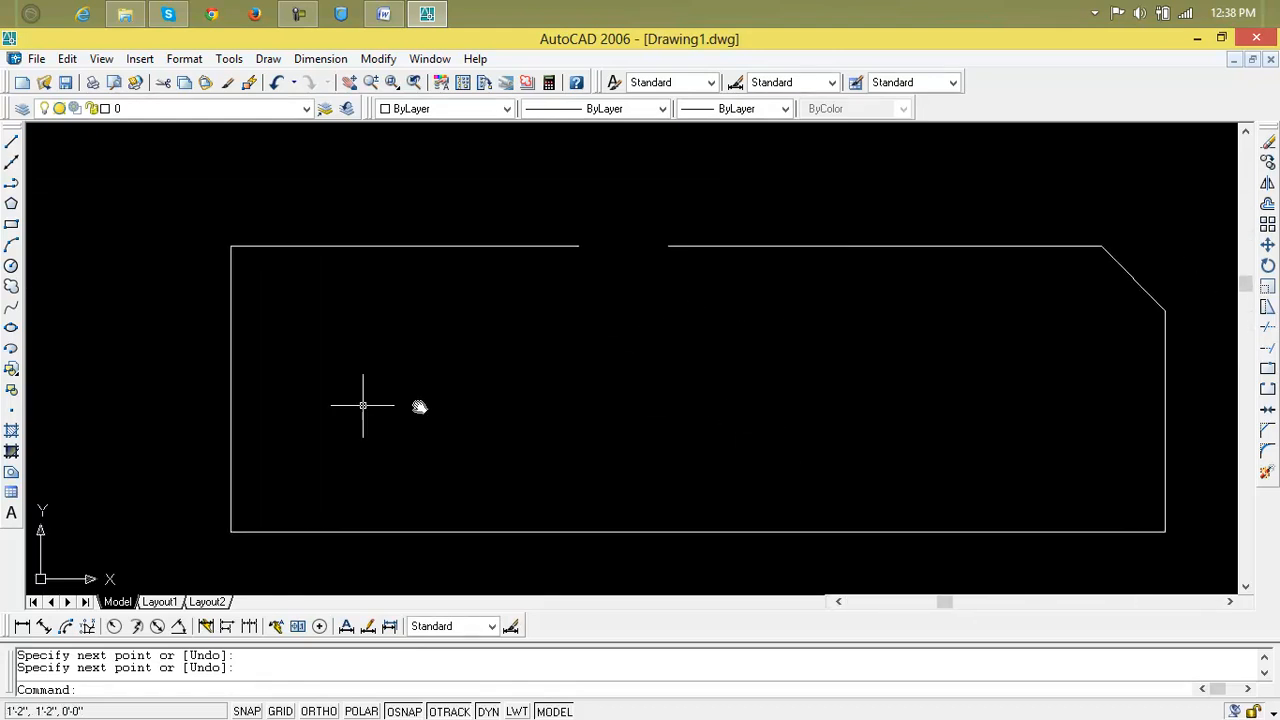
Draw a small rectangle from the top-edge gap down into the shape.
left_click(11, 224)
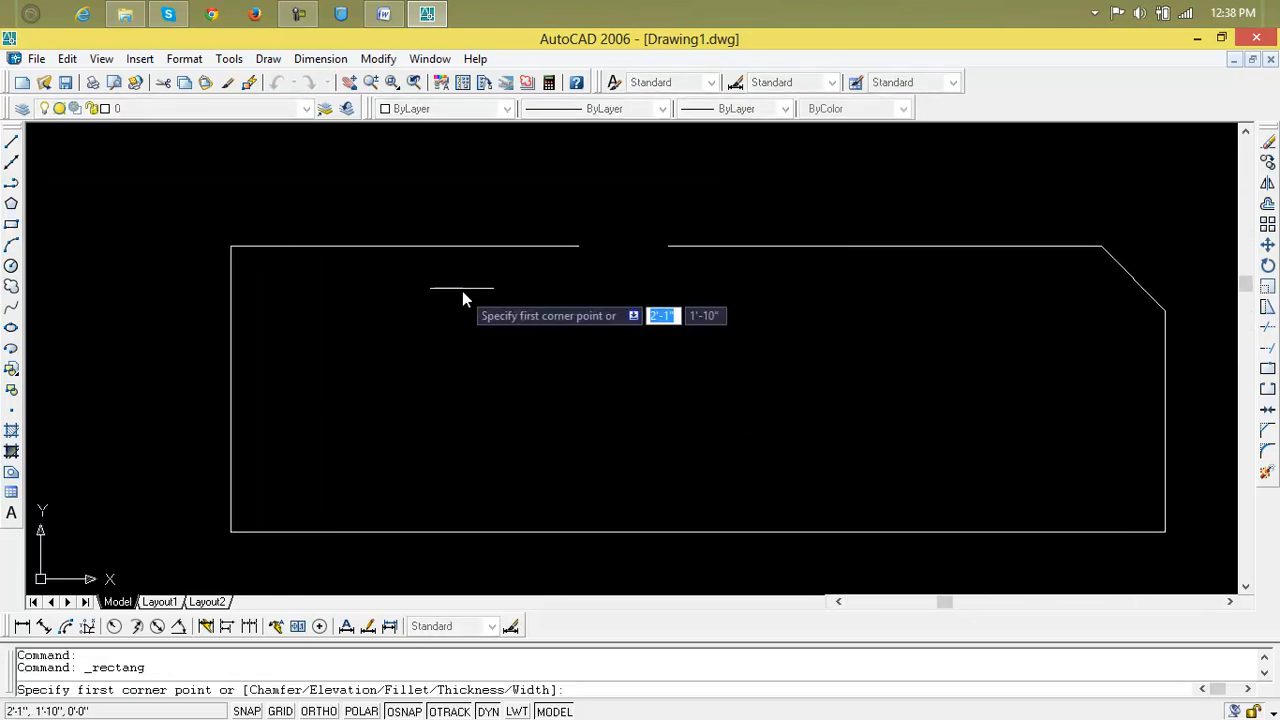
left_click(577, 246)
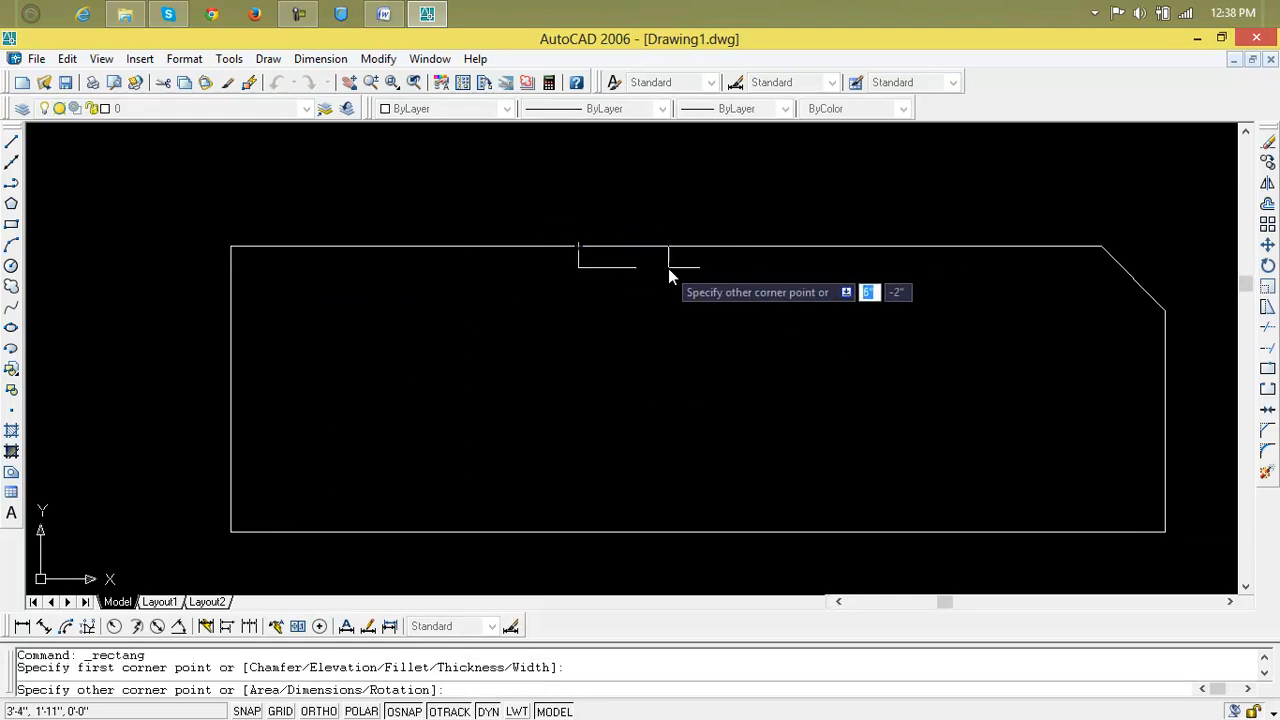
left_click(670, 441)
Trim away the small rectangle's top segment so the gap opens into a notch.
type("t")
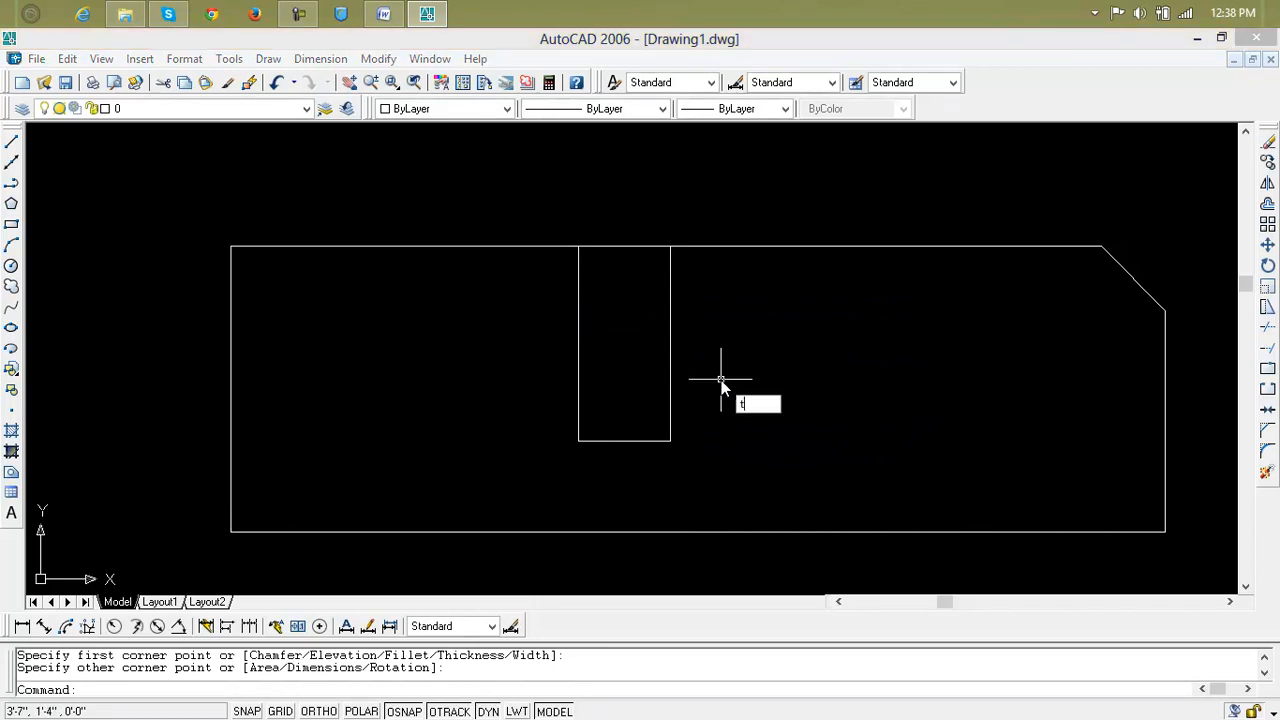
key("Return")
key("Return")
left_click(607, 246)
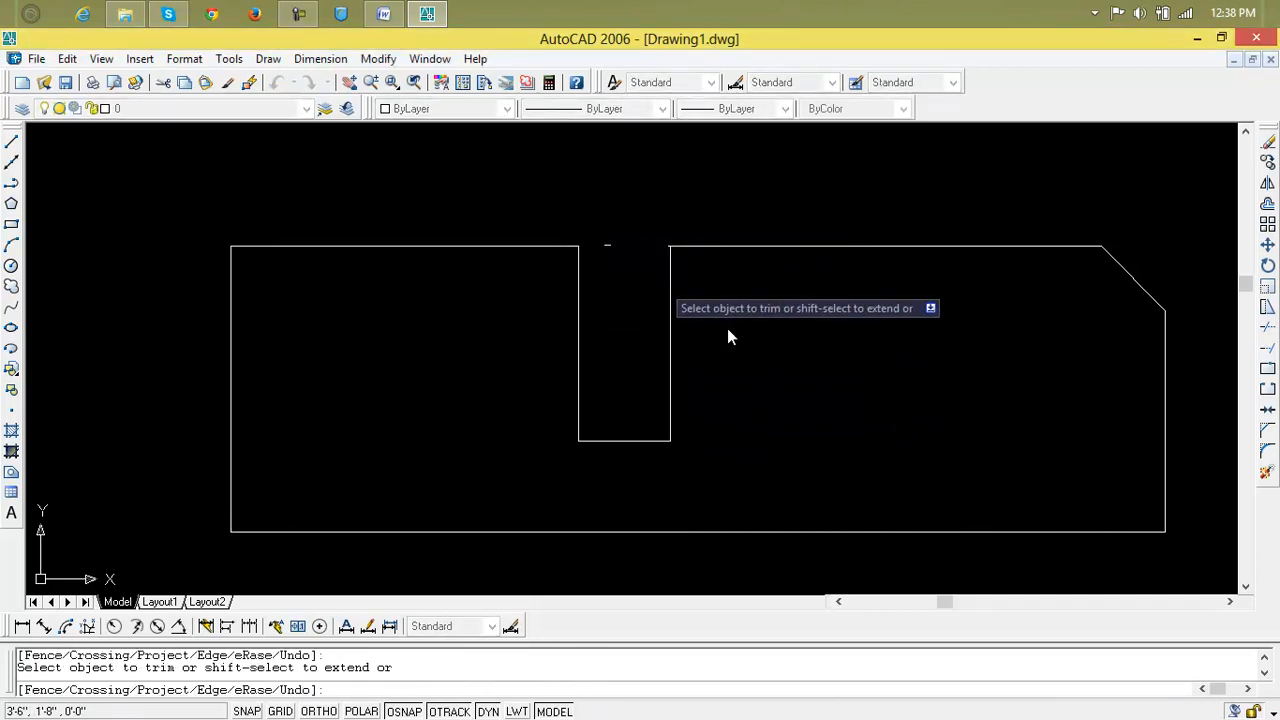
key("Escape")
left_click(608, 250)
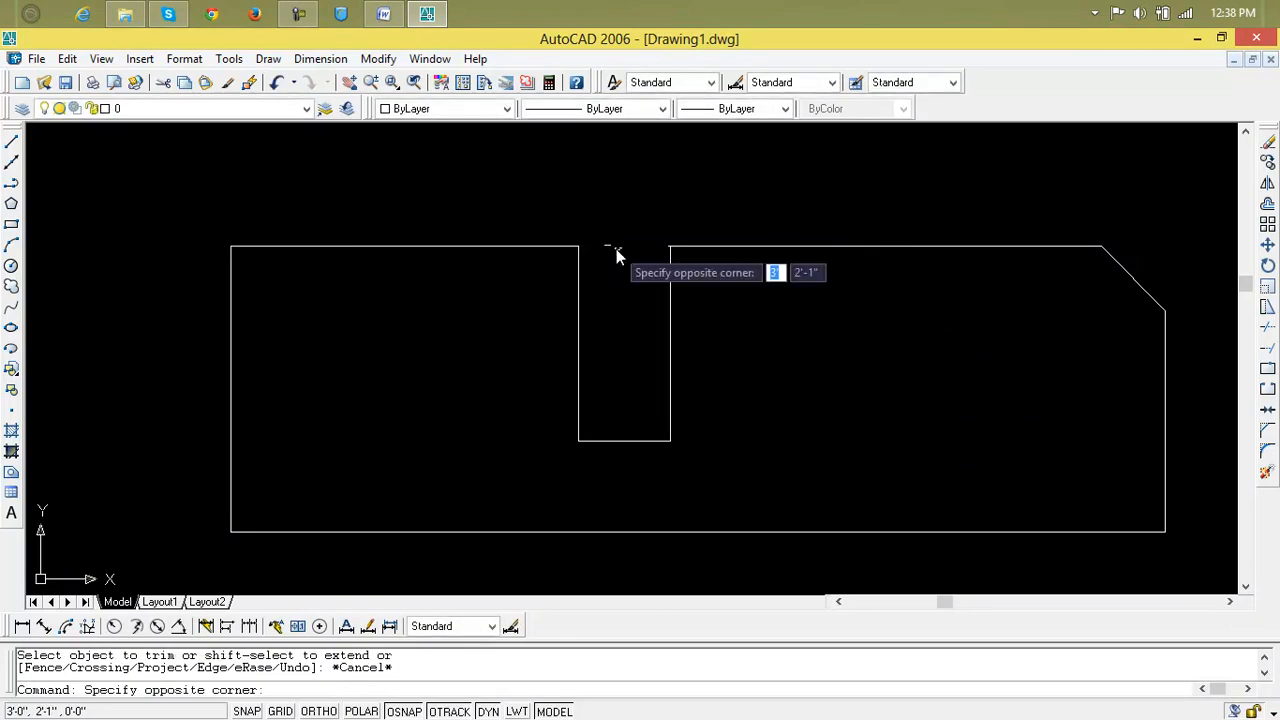
left_click(606, 250)
scroll(681, 318, "down", 4)
middle_click_drag(714, 337, 537, 271)
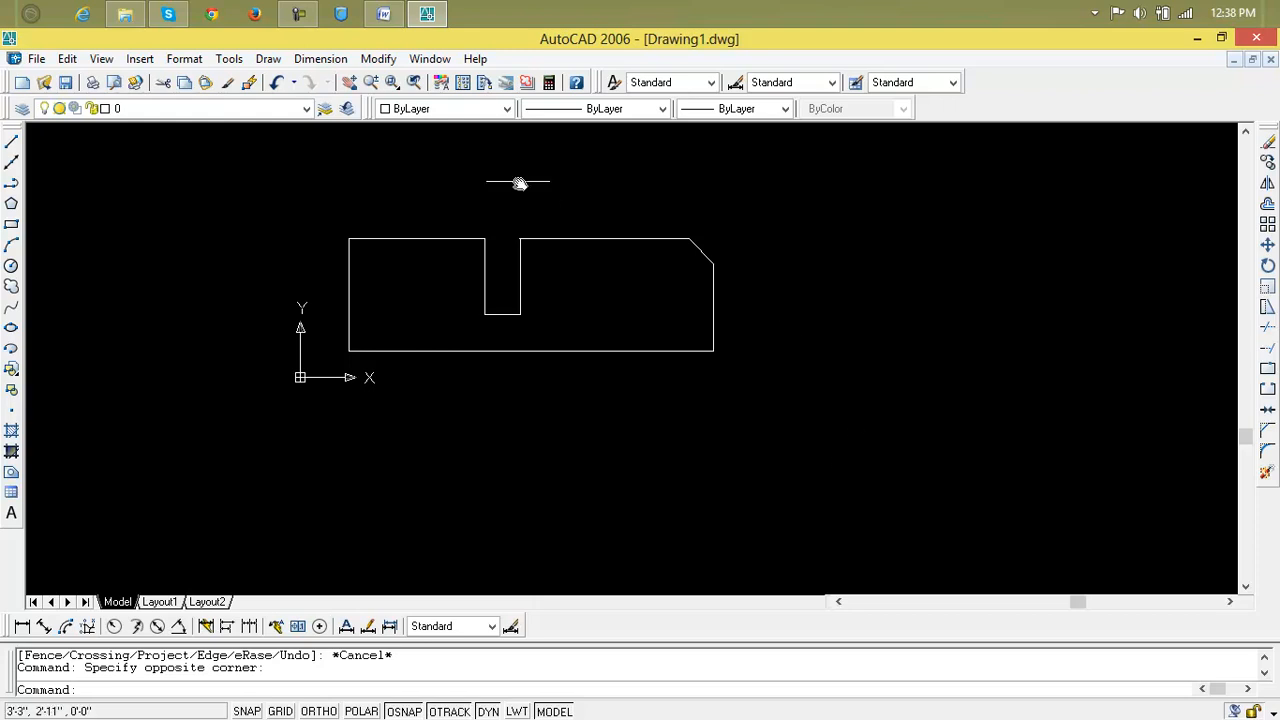
Turn off the UCS Icon Origin display so the icon sits in the lower-left corner.
left_click(104, 66)
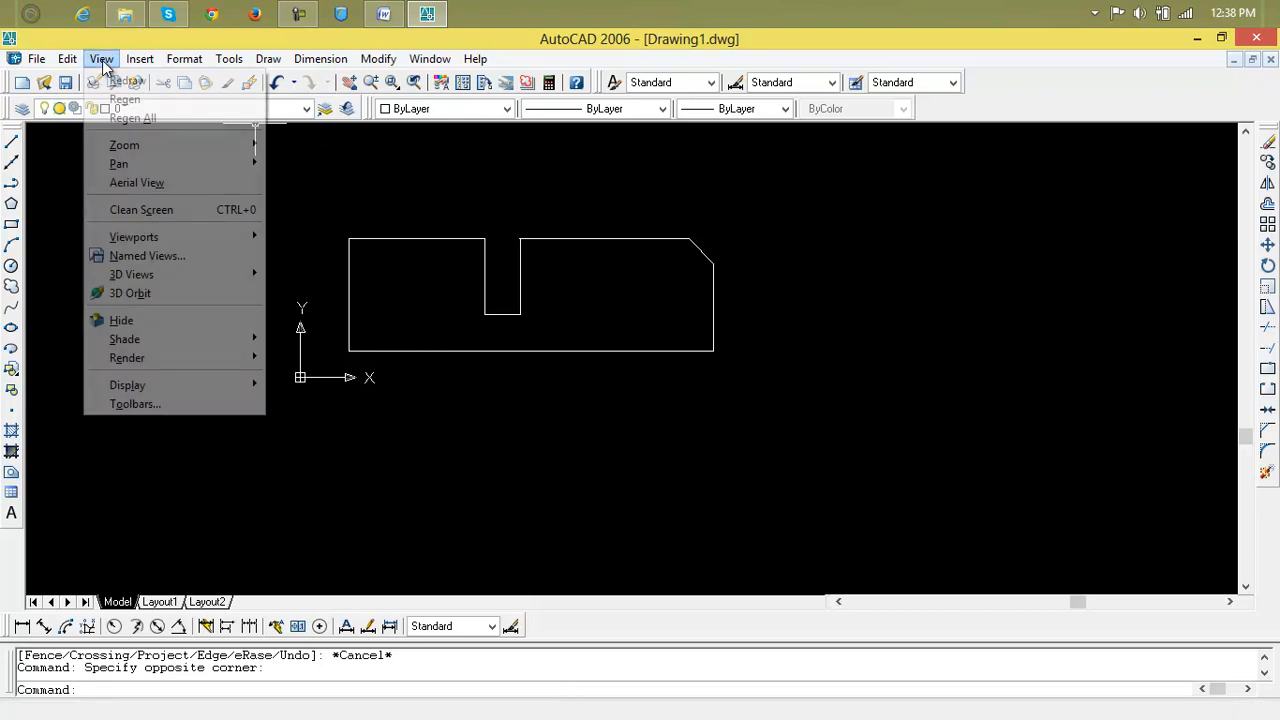
mouse_move(161, 385)
mouse_move(320, 384)
left_click(458, 408)
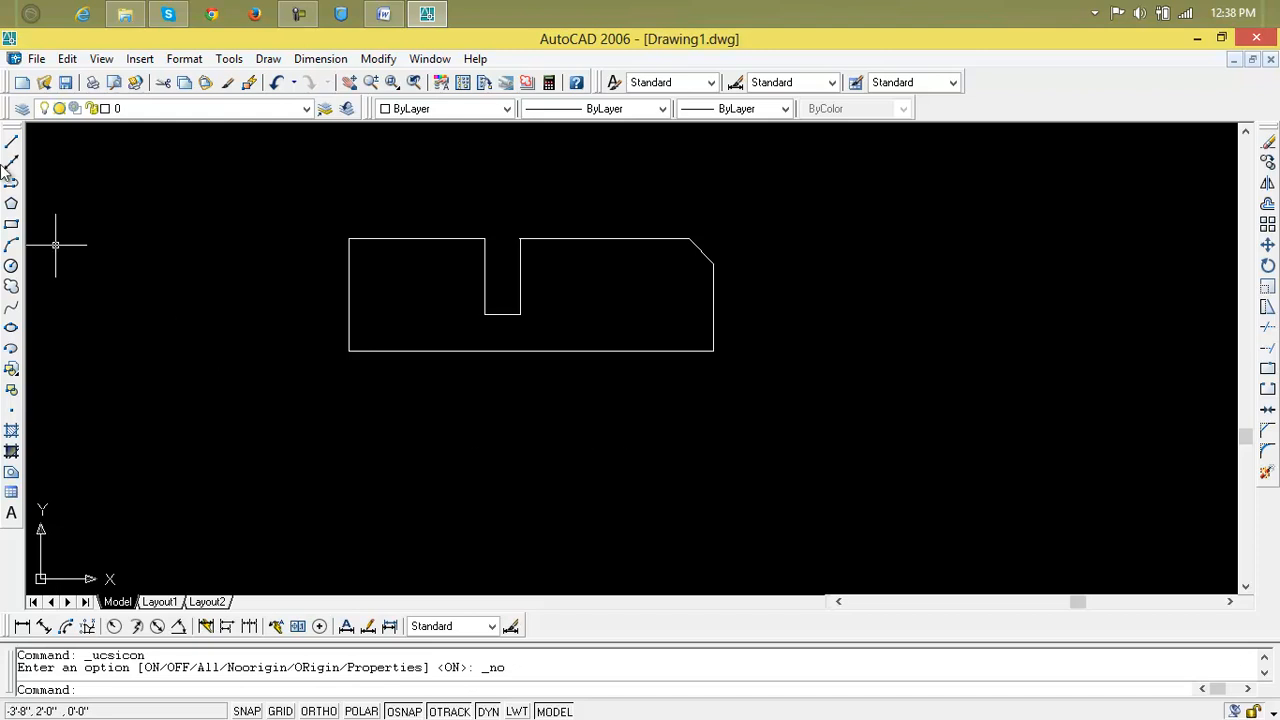
scroll(497, 307, "up", 3)
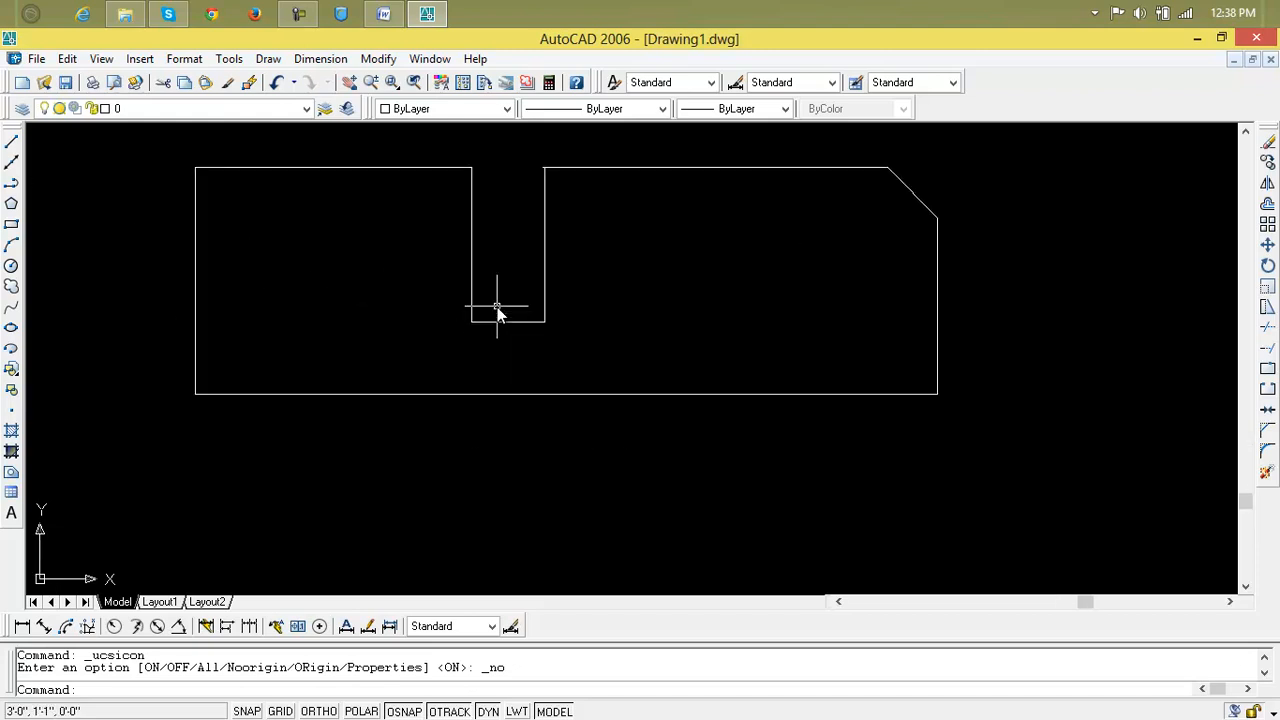
left_click(11, 224)
left_click(472, 200)
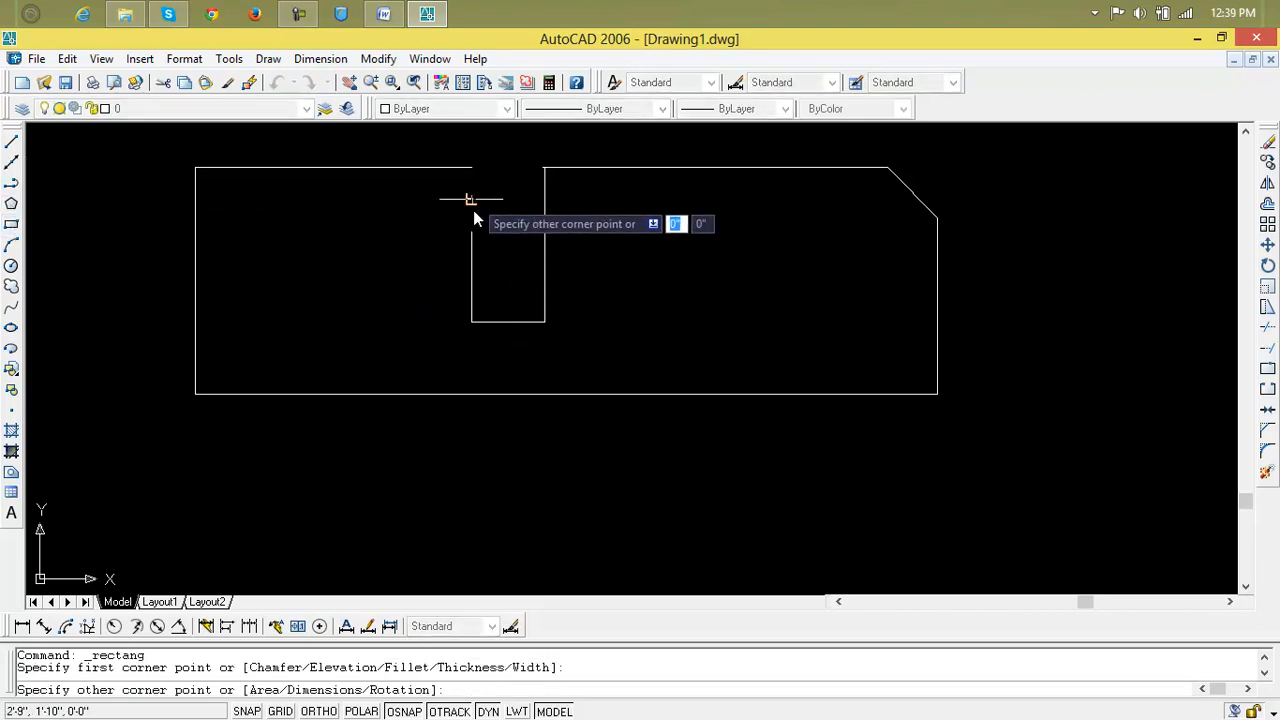
left_click(473, 265)
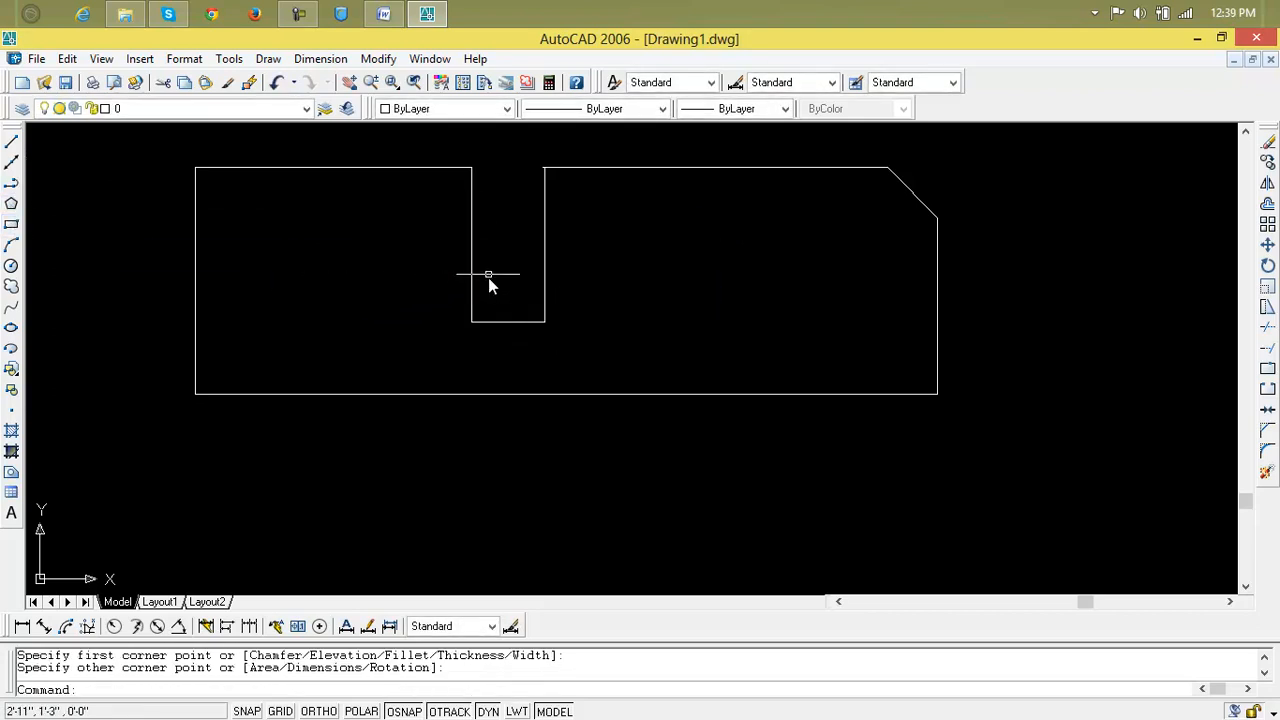
left_click(471, 233)
key("Delete")
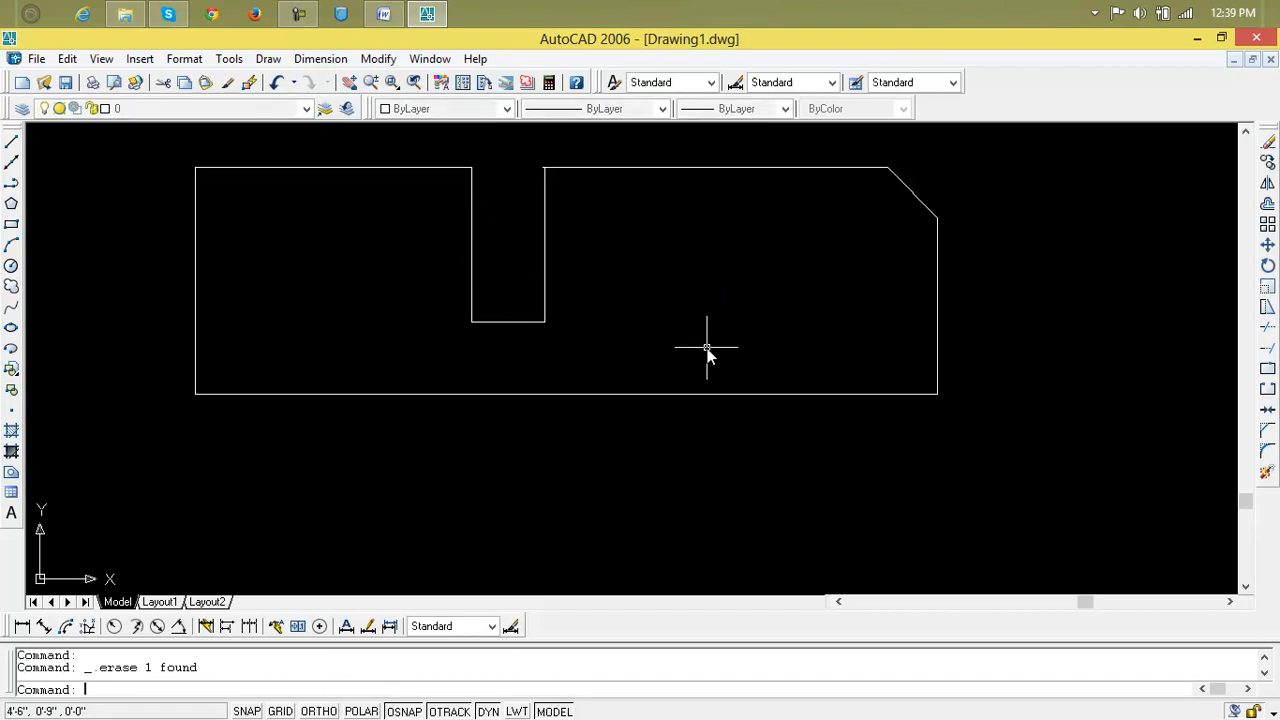
left_click(471, 245)
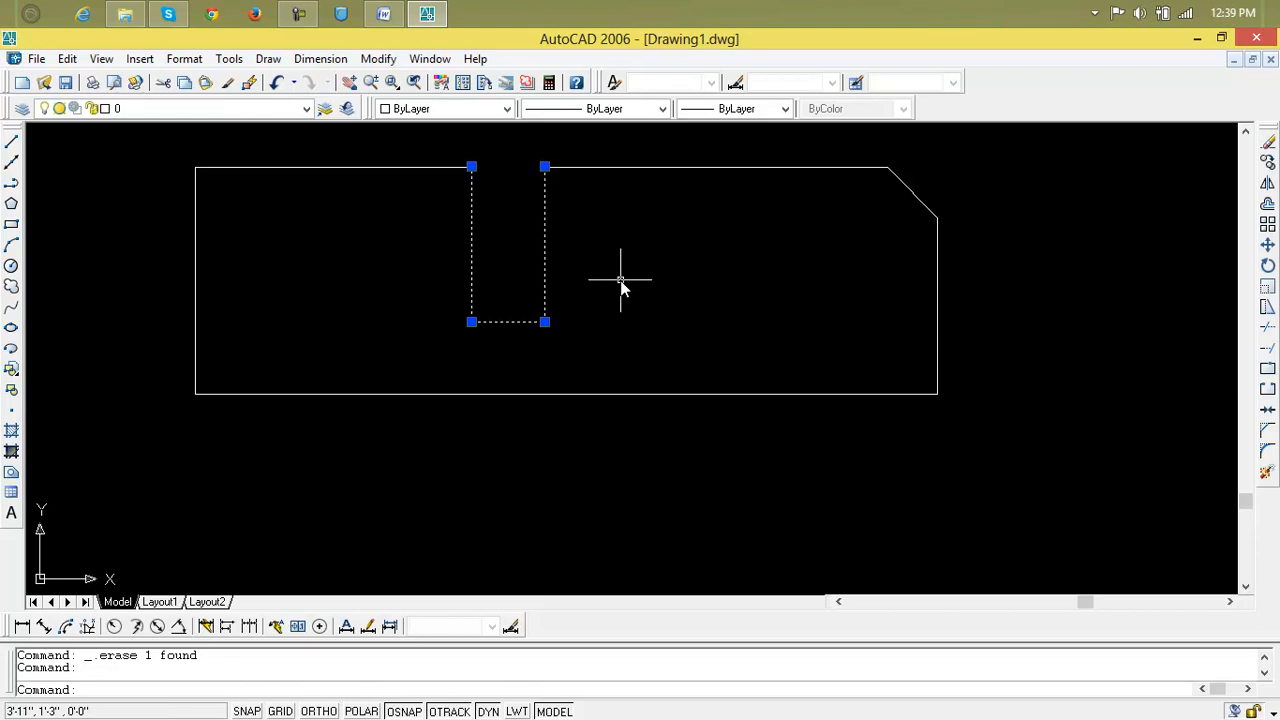
key("Escape")
key("Escape")
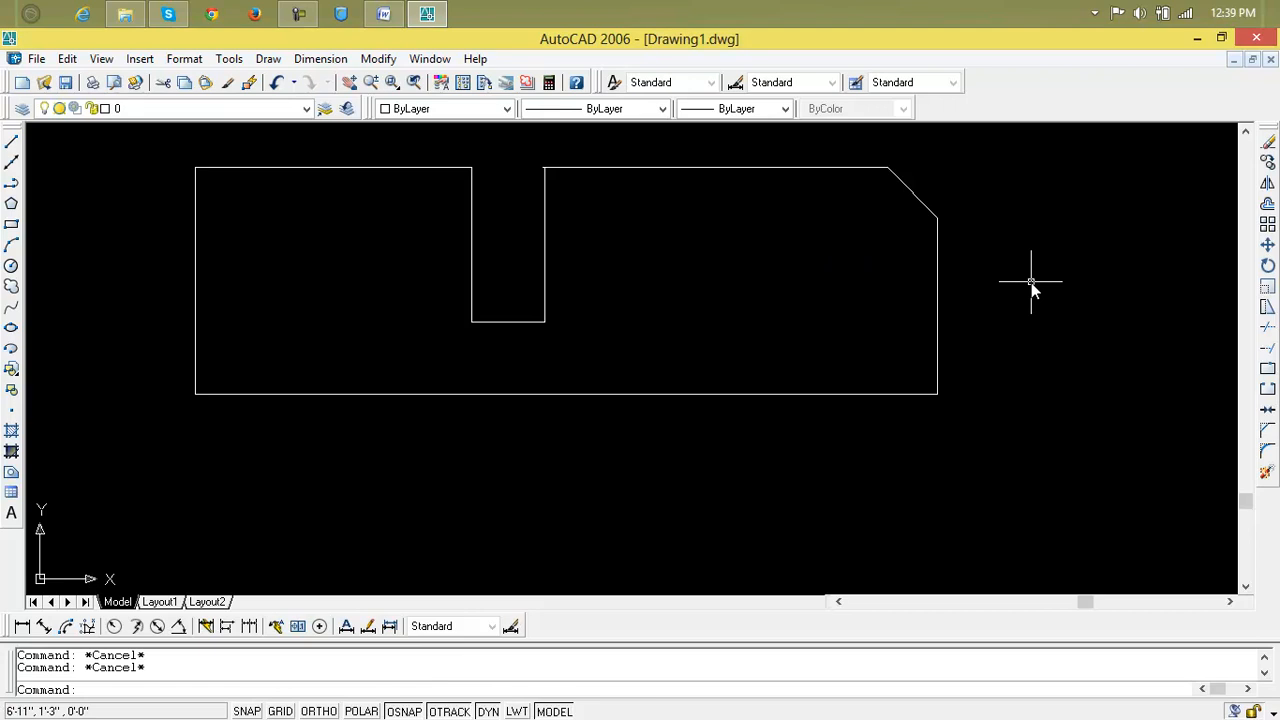
Break a gap into the bottom edge with BR, then undo that break and the notch rectangle.
type("br")
key("Return")
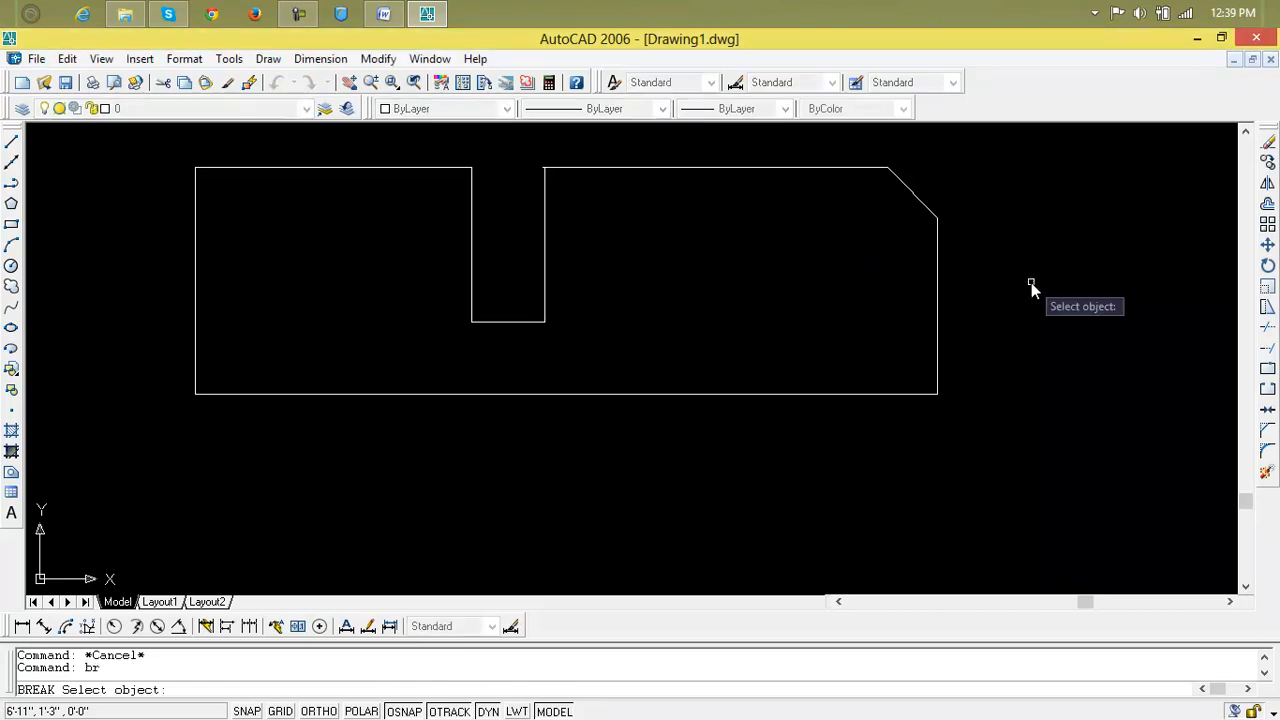
left_click(873, 393)
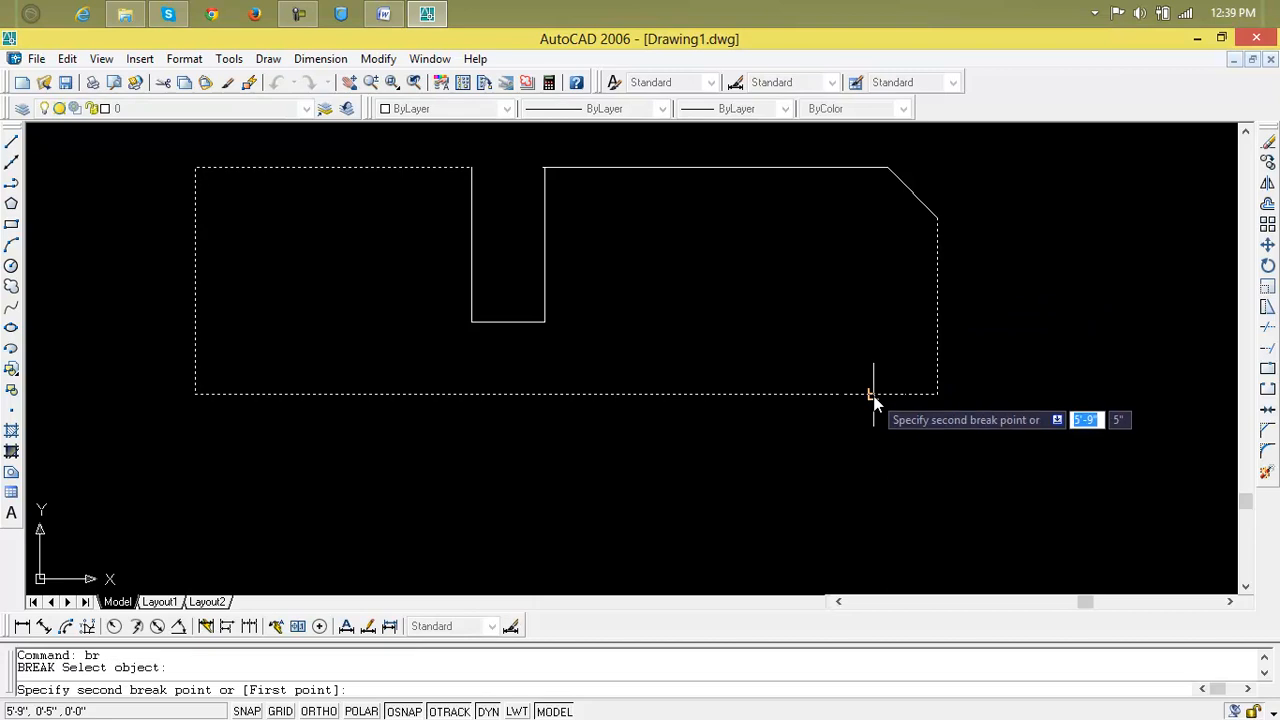
left_click(705, 393)
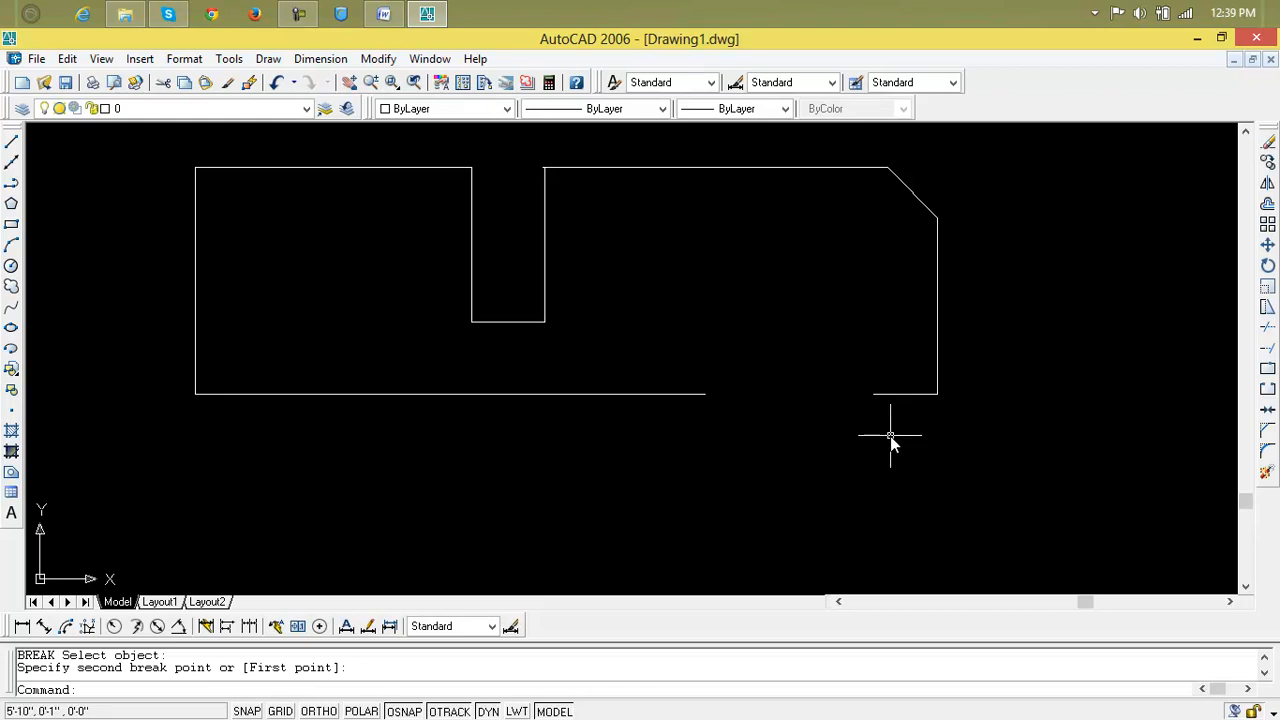
key("ctrl+z")
key("ctrl+z")
key("ctrl+z")
key("ctrl+z")
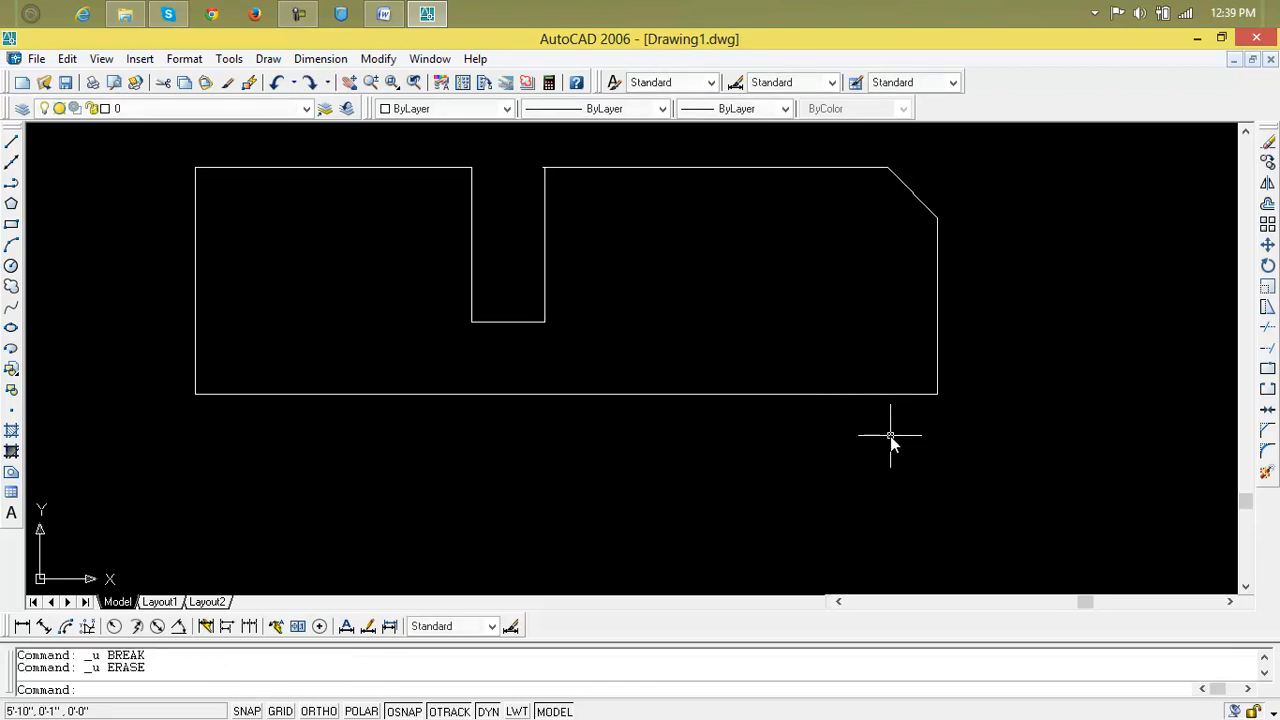
key("ctrl+z")
key("ctrl+z")
key("ctrl+z")
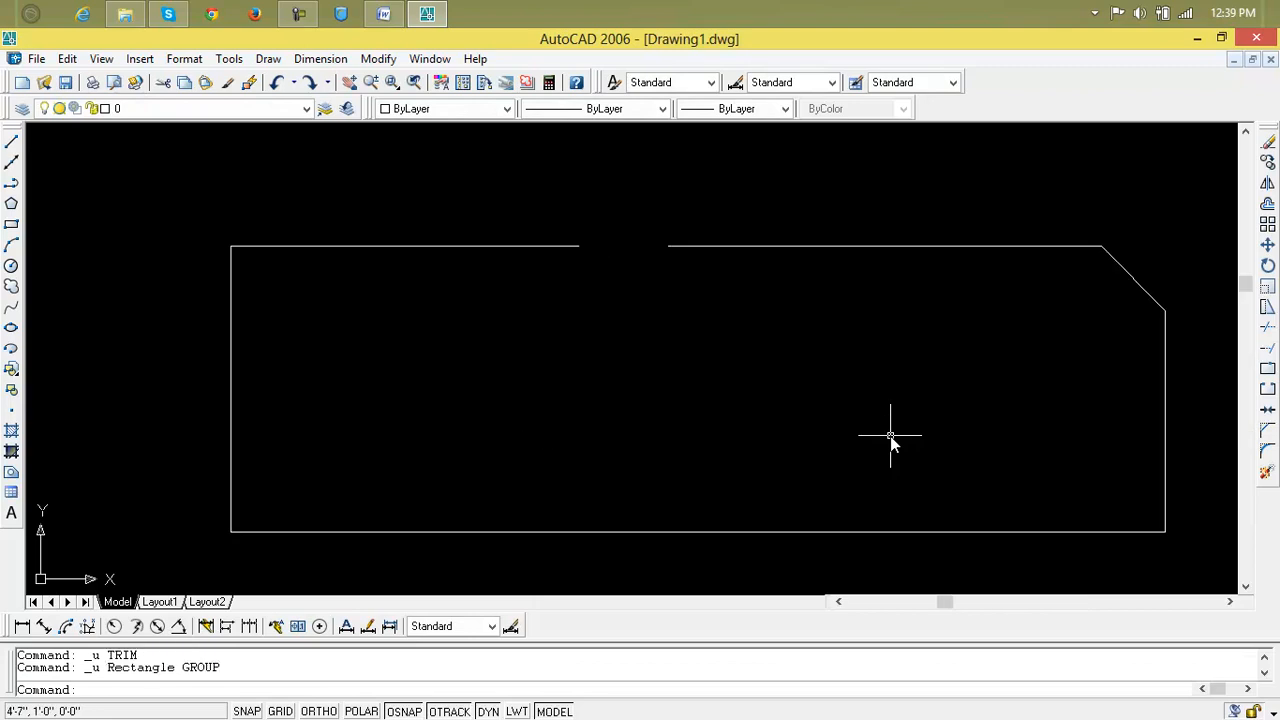
Undo the remaining line and top-edge break, restoring a plain closed rectangle.
key("ctrl+z")
key("ctrl+z")
key("ctrl+z")
key("ctrl+z")
key("ctrl+z")
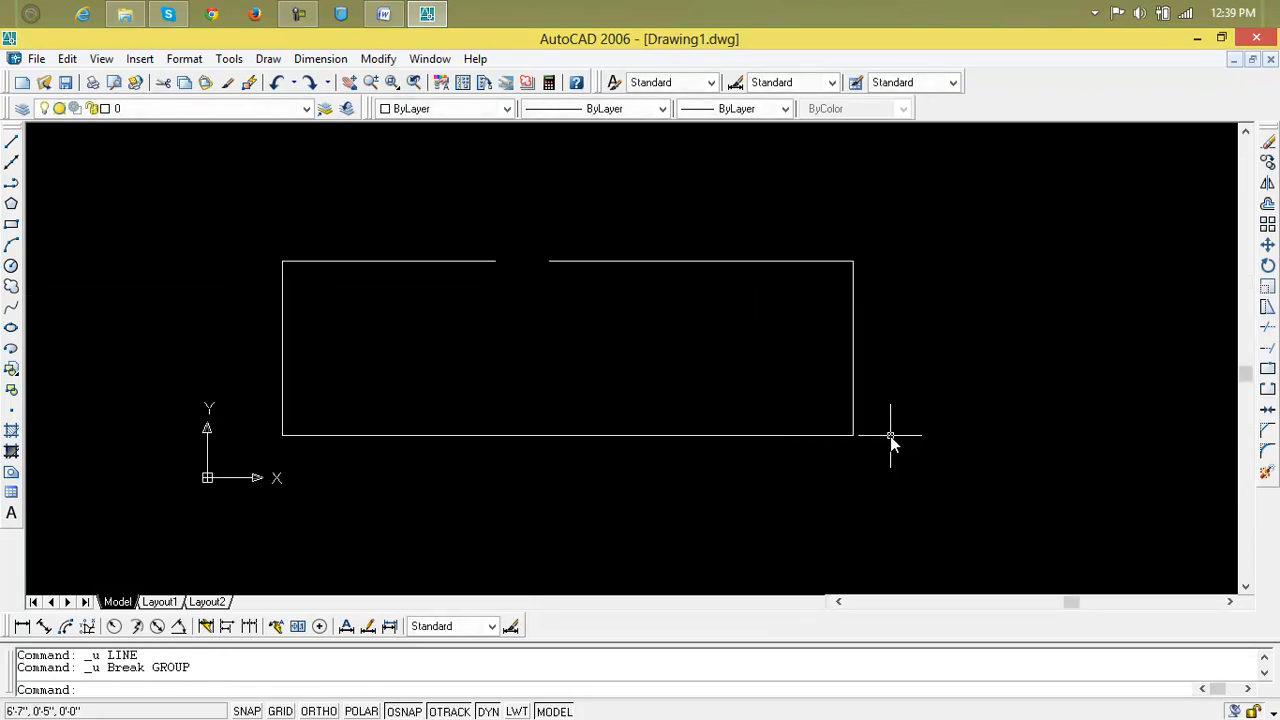
key("ctrl+z")
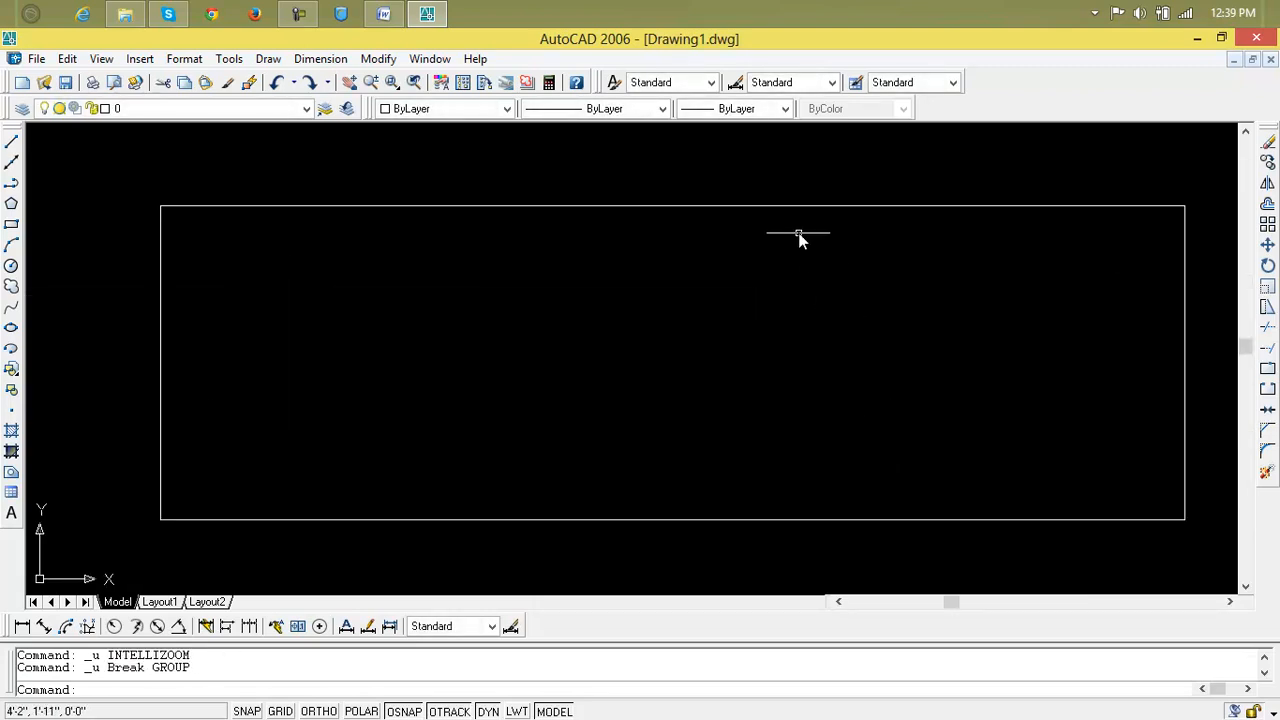
key("Escape")
key("Escape")
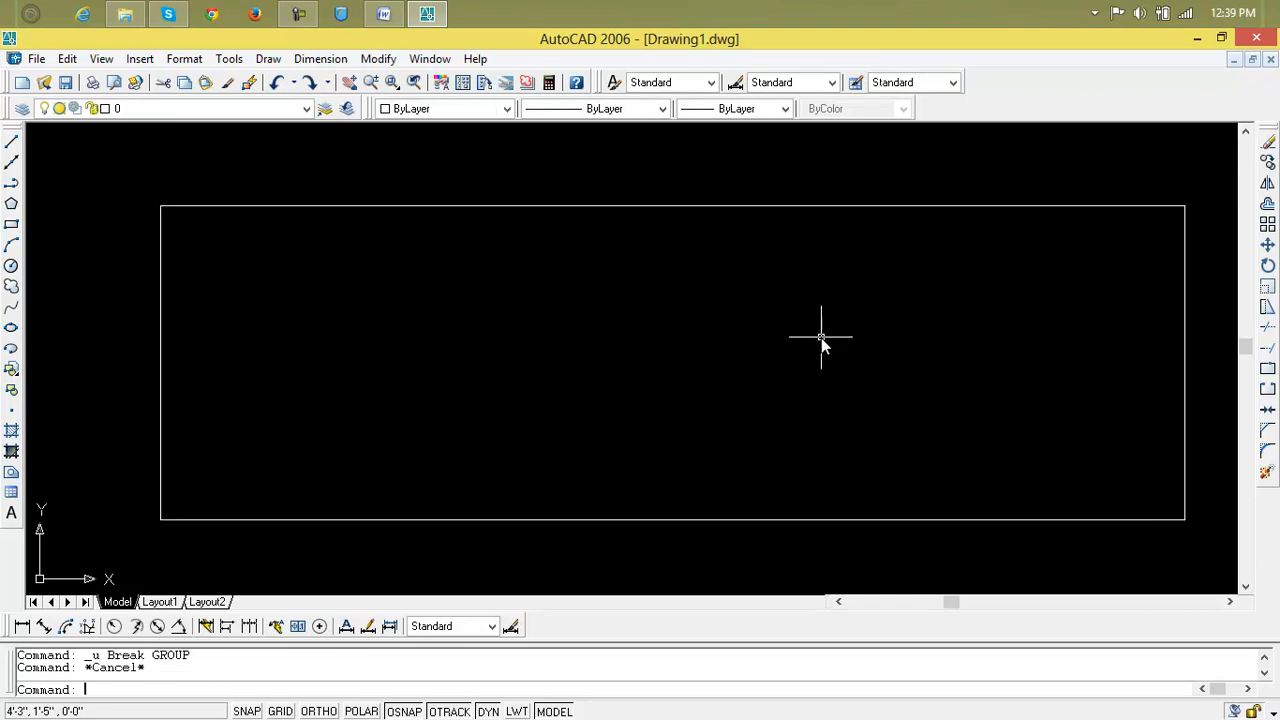
Toggle Display at UCS origin point in the UCS settings and confirm with OK.
type("uc")
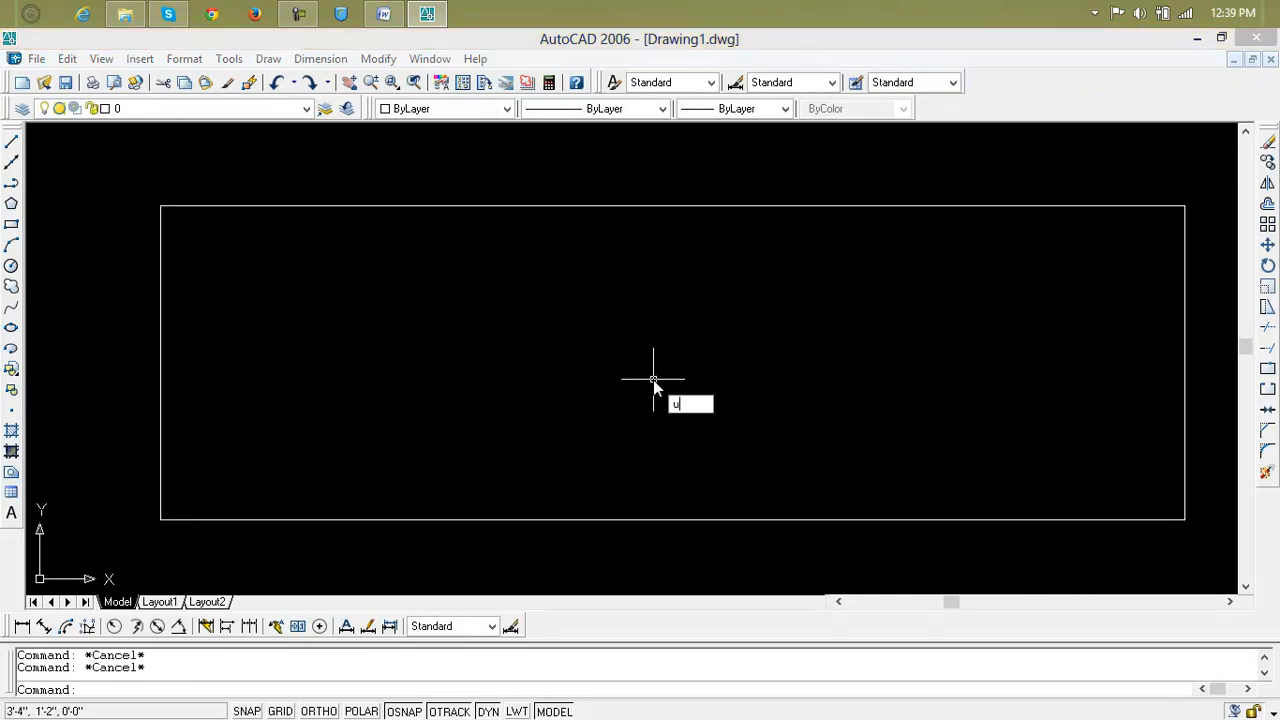
key("Return")
left_click(591, 339)
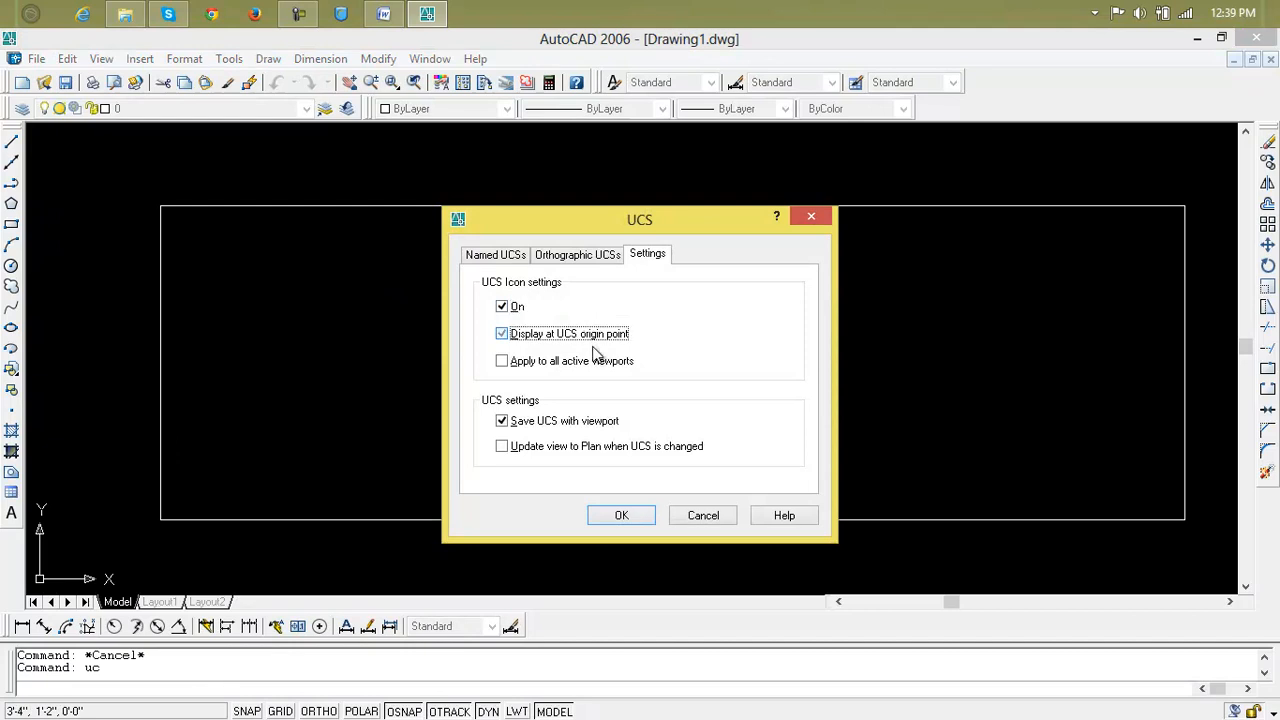
left_click(635, 510)
scroll(666, 420, "down", 1)
mouse_move(666, 420)
middle_mouse_down()
mouse_move(649, 406)
mouse_move(564, 418)
middle_mouse_up()
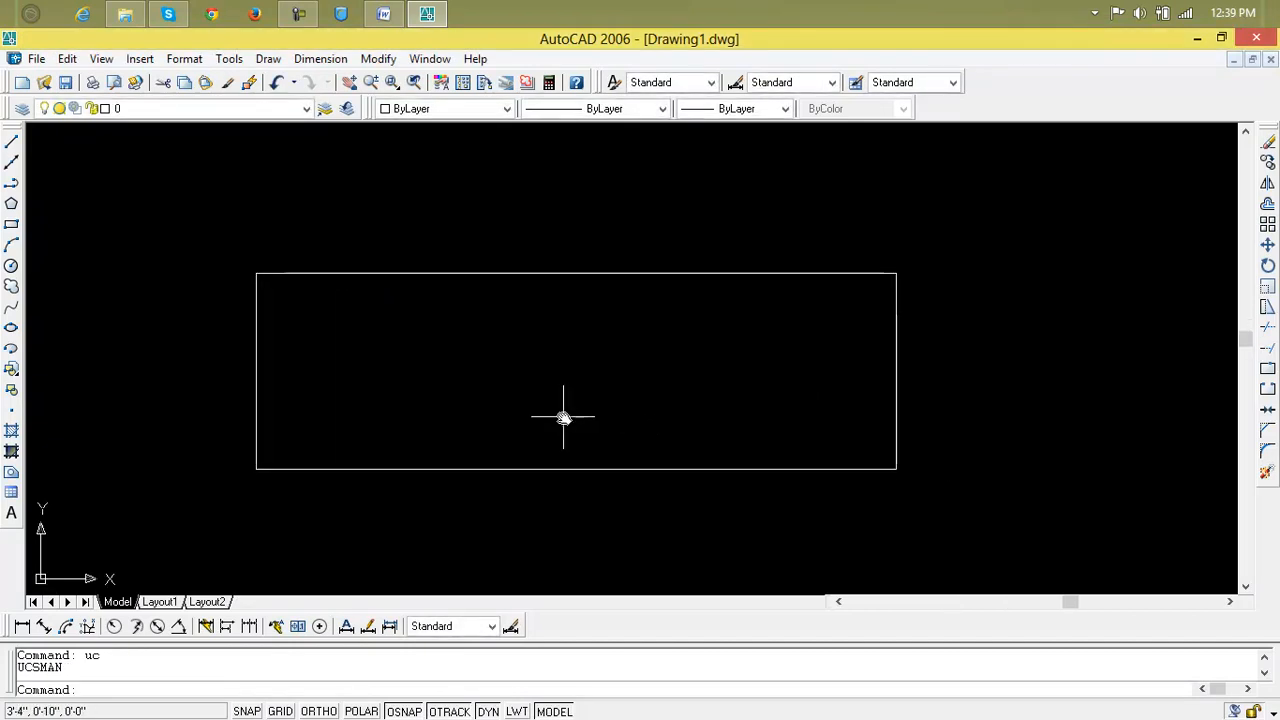
Break a 3' gap out of the rectangle's top edge.
left_click(1268, 390)
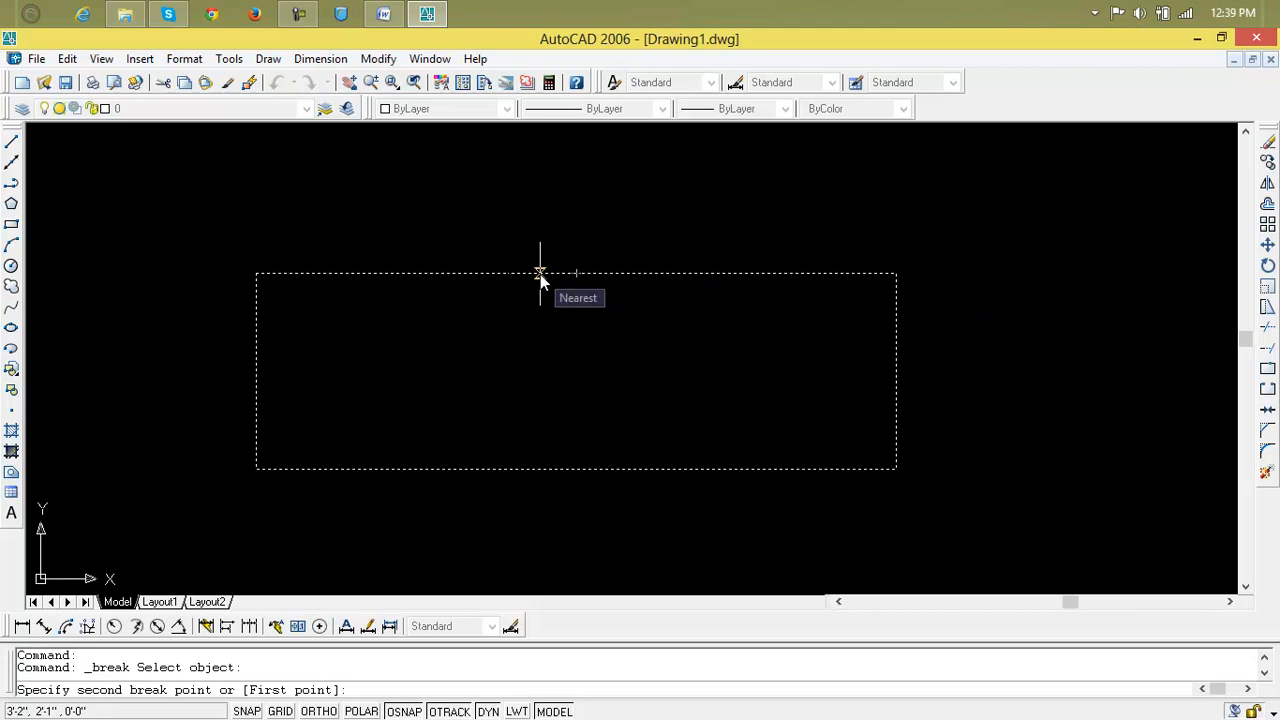
type("3'")
key("Return")
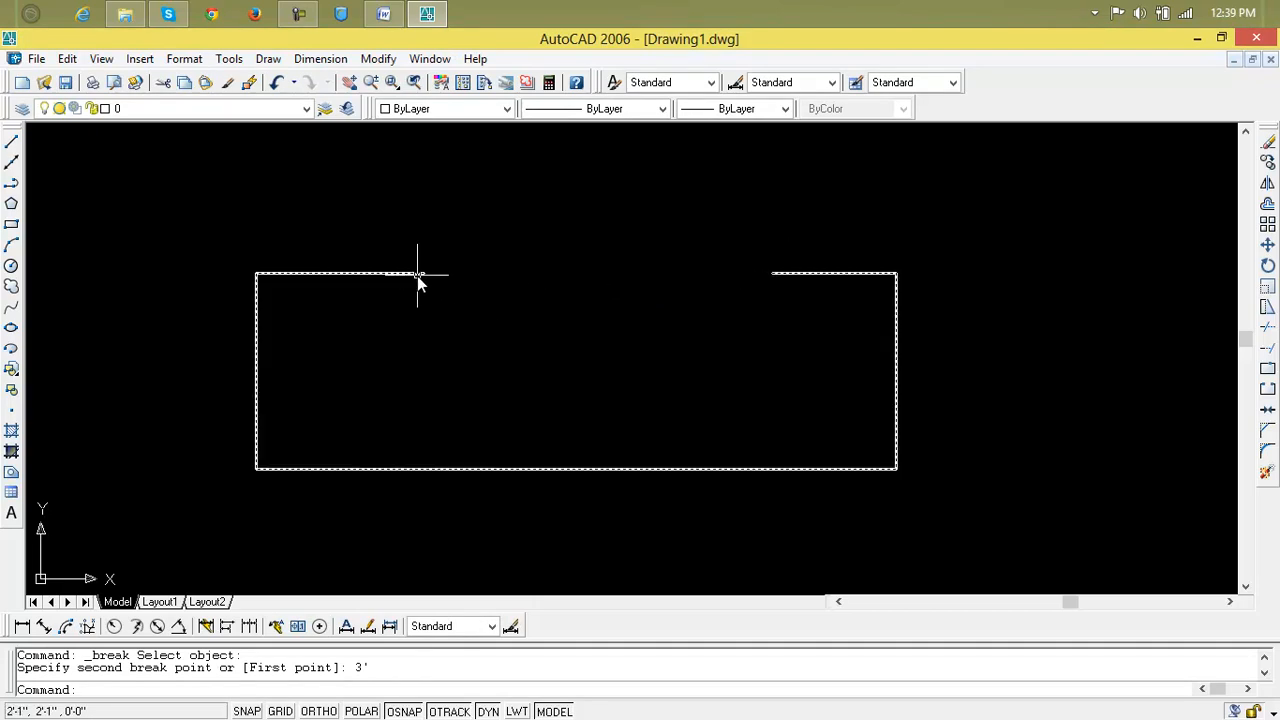
left_click(22, 628)
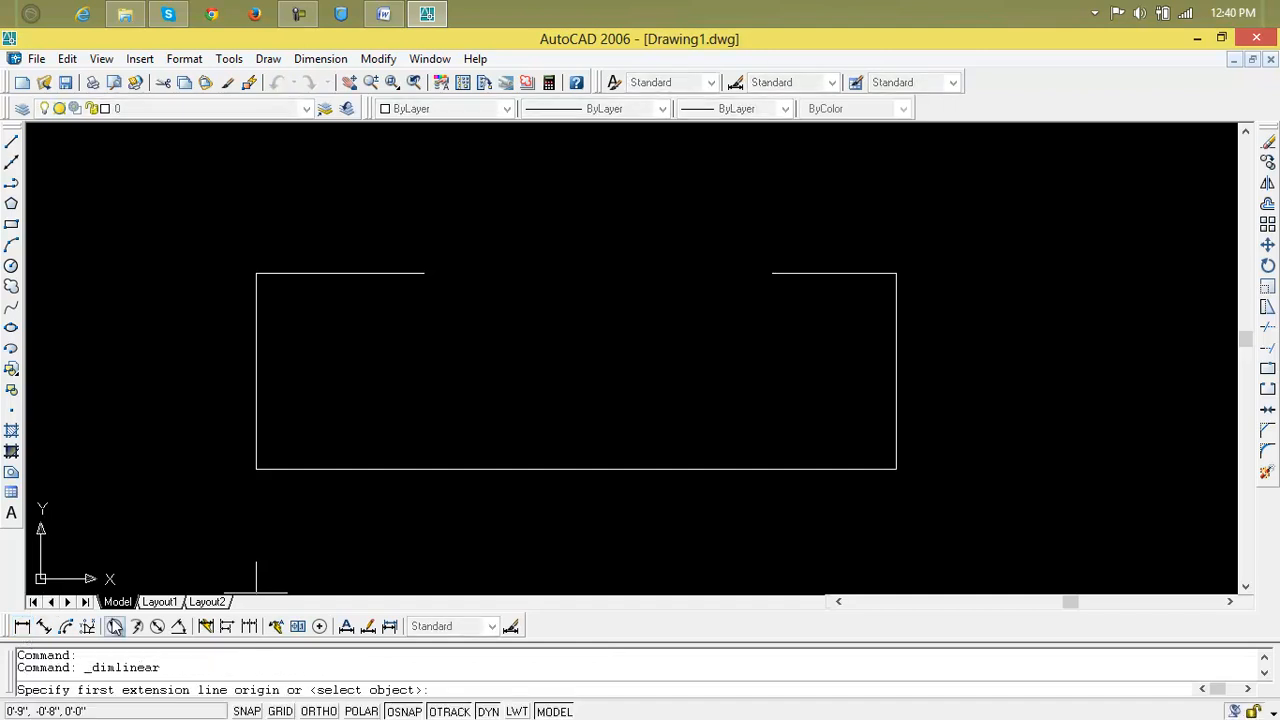
Add a 3' linear dimension across the top-edge gap, placed below it.
left_click(421, 273)
left_click(771, 274)
left_click(760, 351)
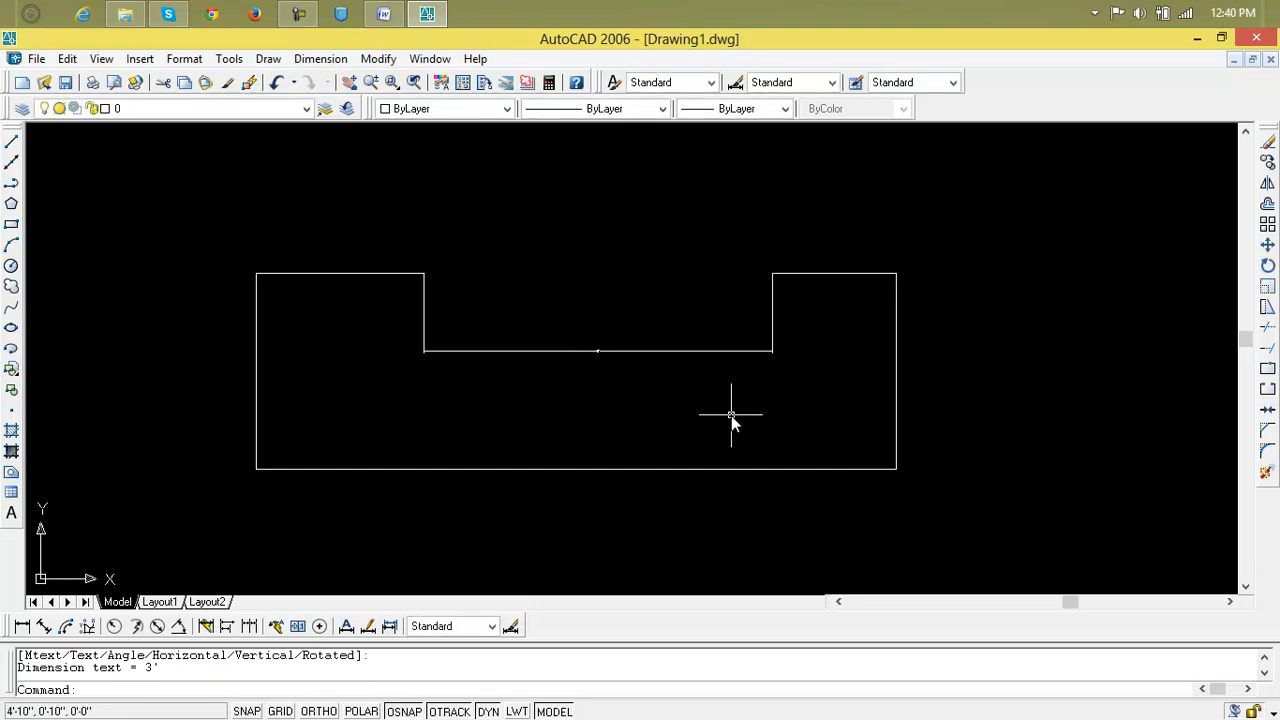
Set DIMSCALE to 2 and update the 3' dimension so it redraws larger.
type("dimscale")
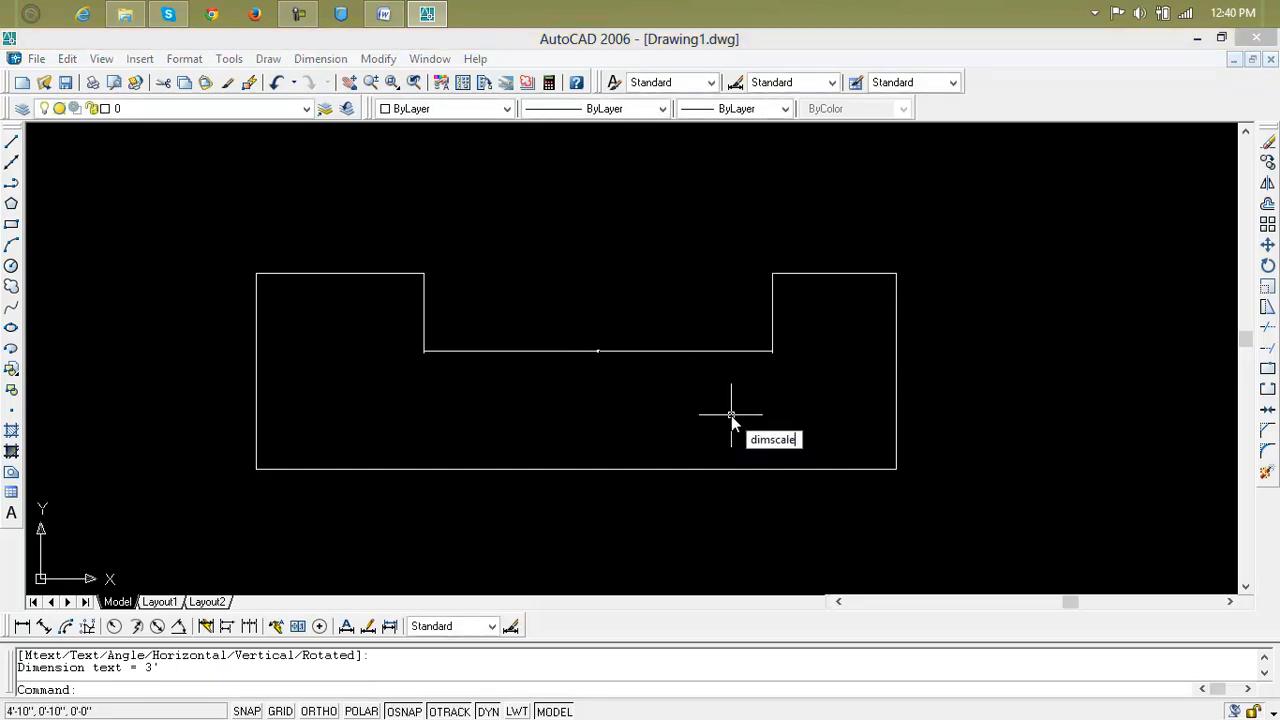
key("Return")
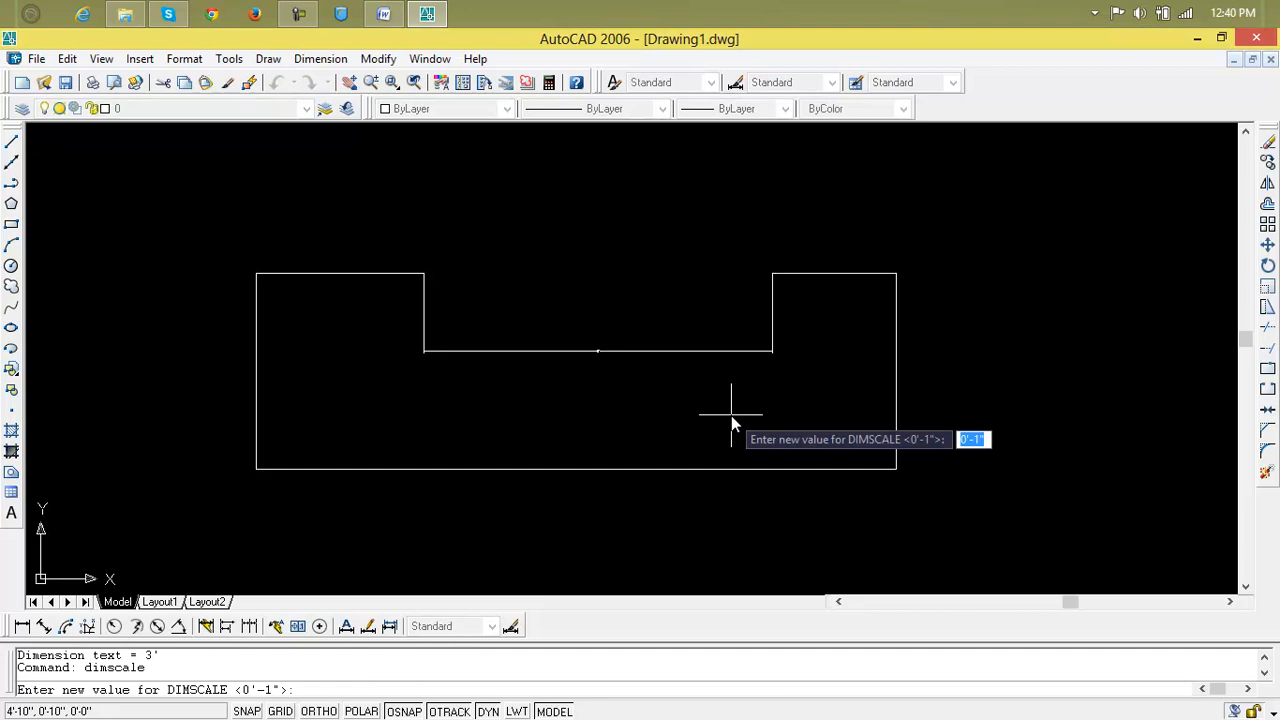
type("2")
key("Return")
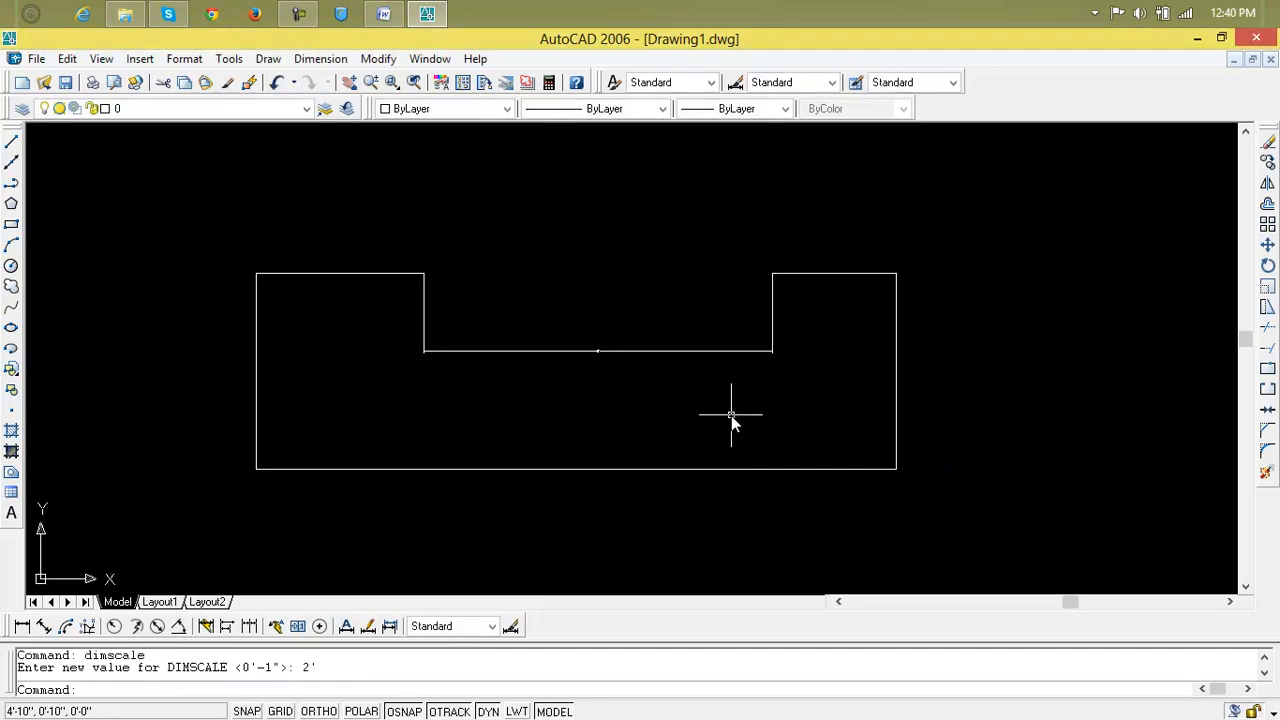
left_click(377, 627)
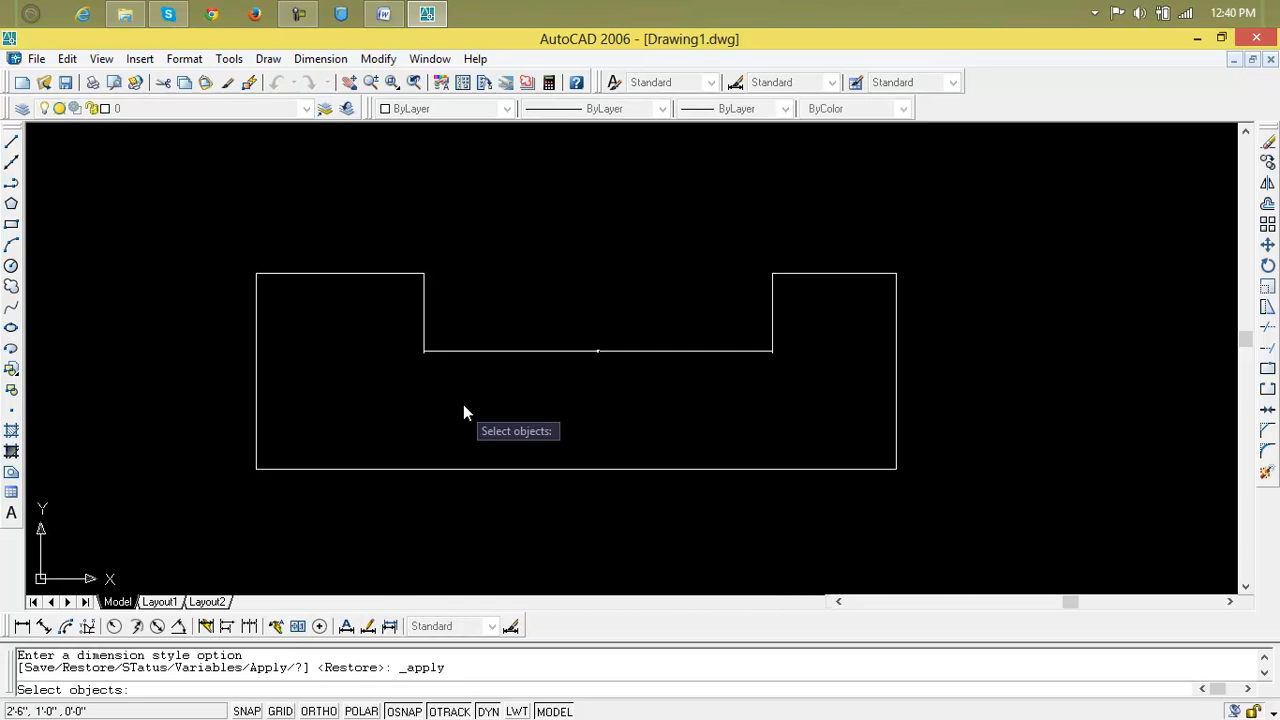
left_click(486, 354)
key("Return")
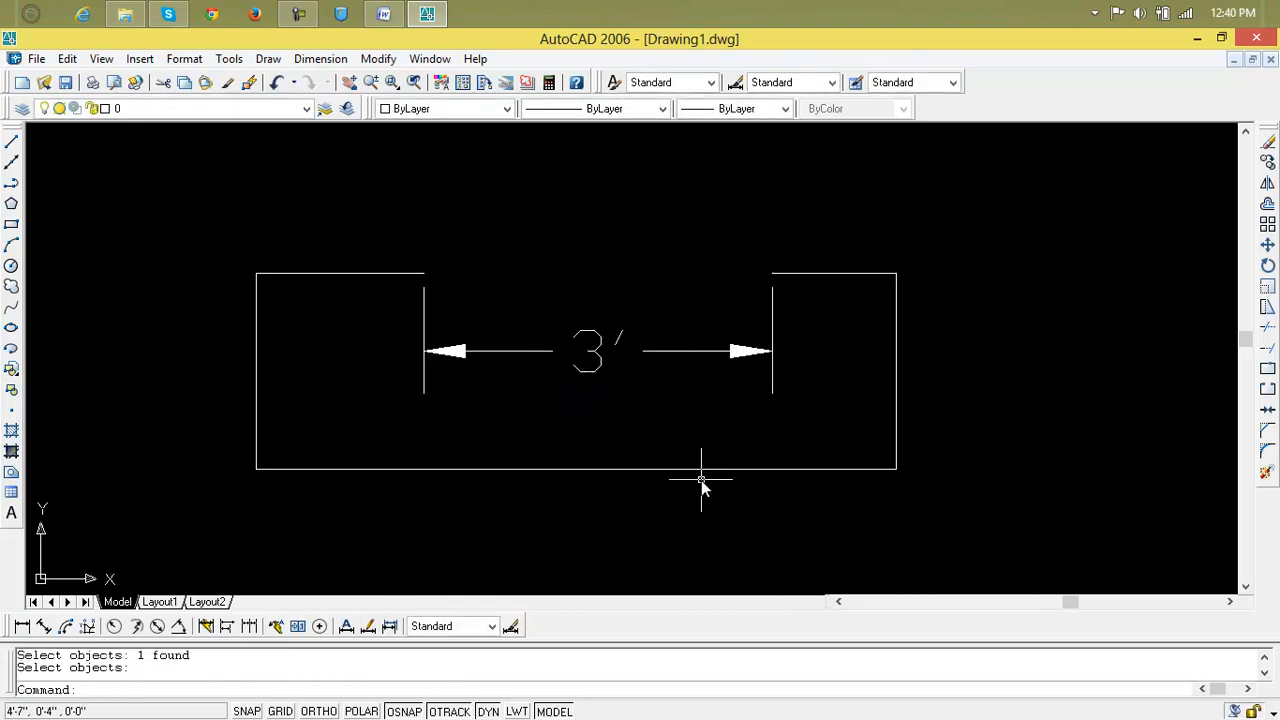
left_click(1266, 412)
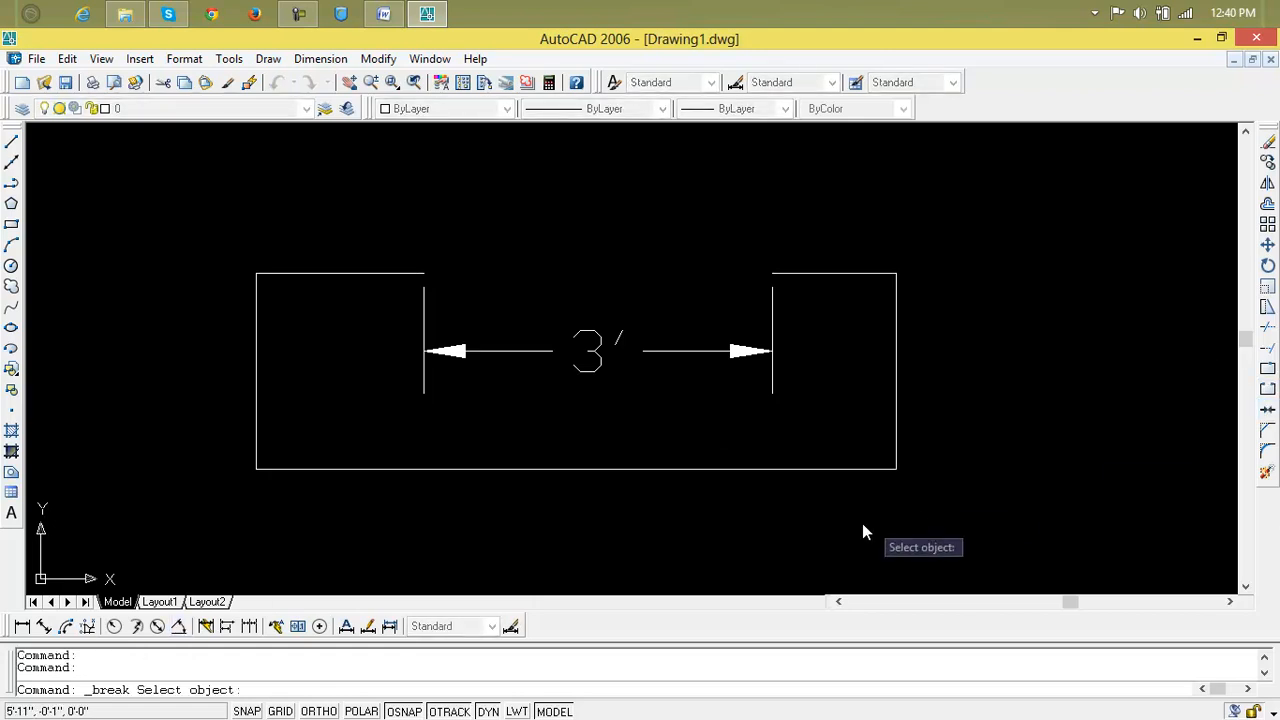
Break a 2' gap into the rectangle's bottom edge, then undo back to the single top gap.
left_click(790, 471)
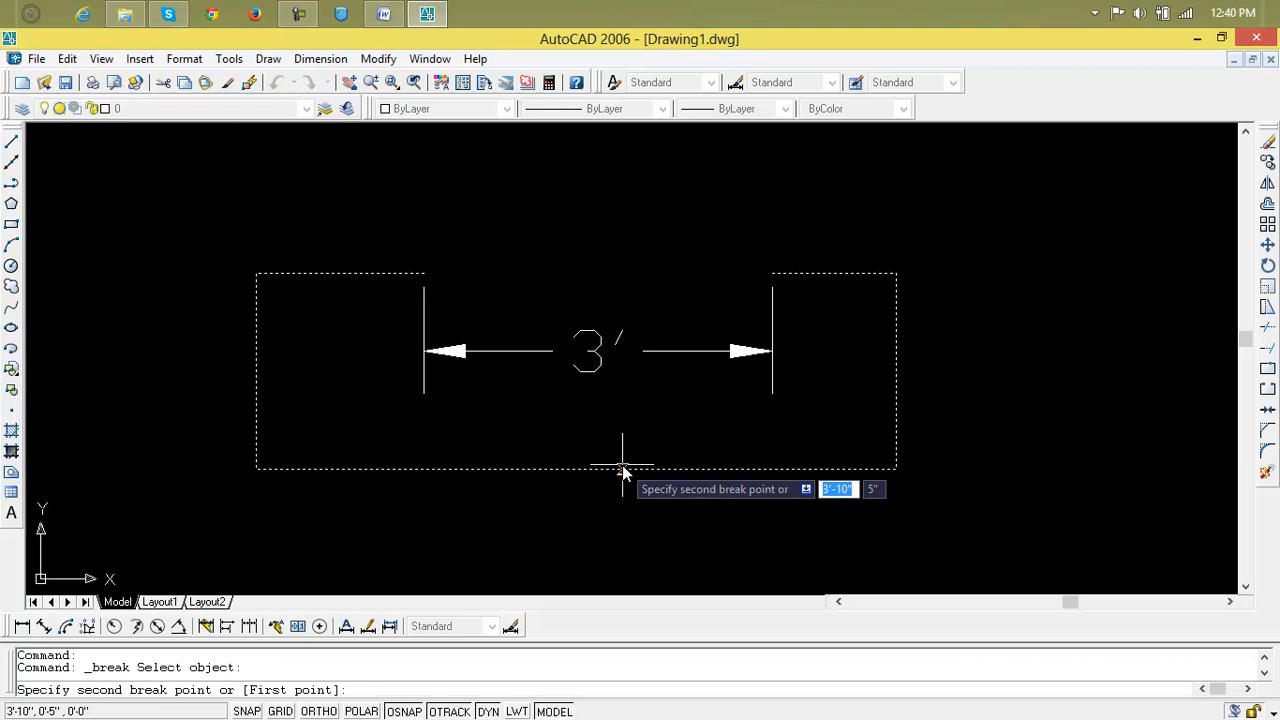
type("2")
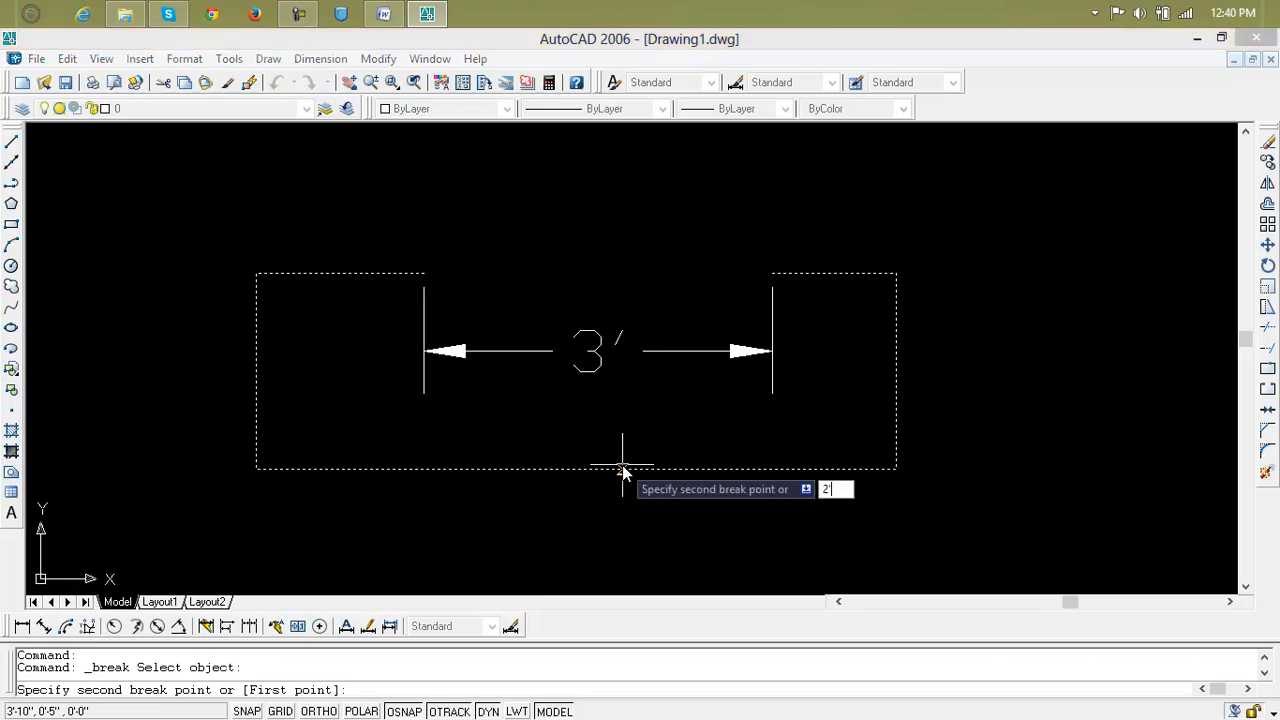
type("'")
key("Return")
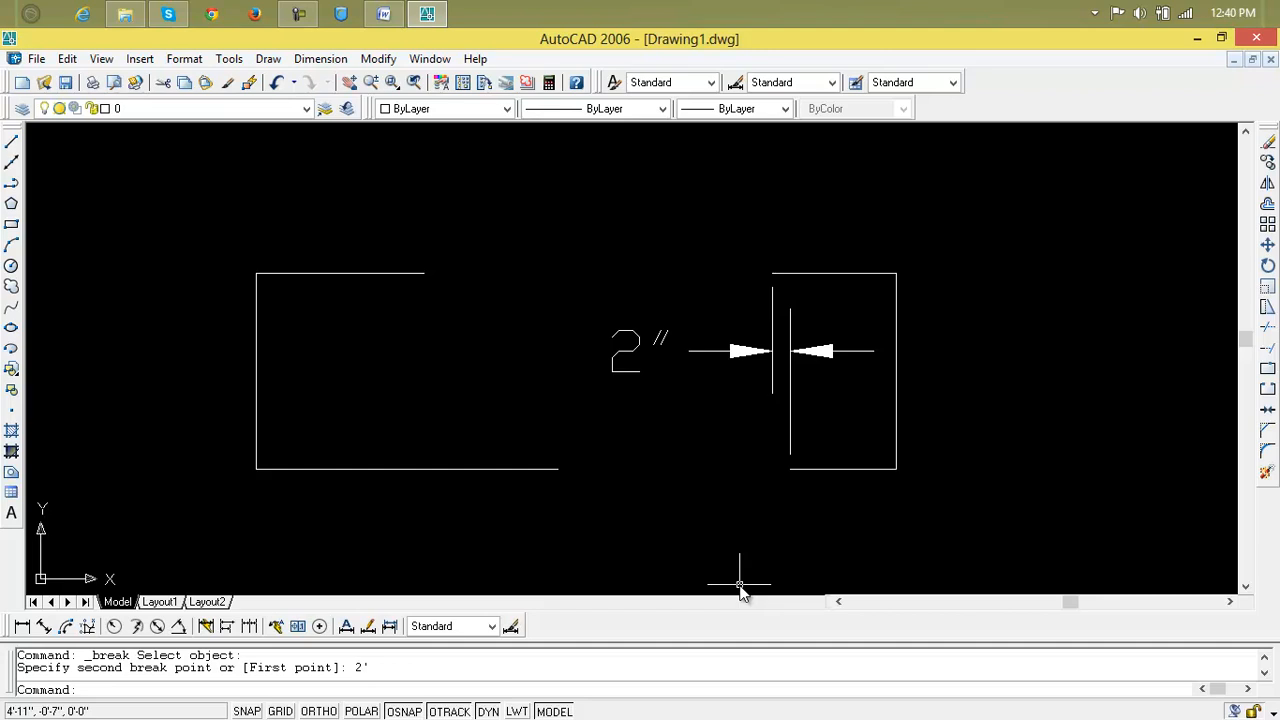
key("ctrl+z")
key("ctrl+z")
key("ctrl+z")
key("ctrl+z")
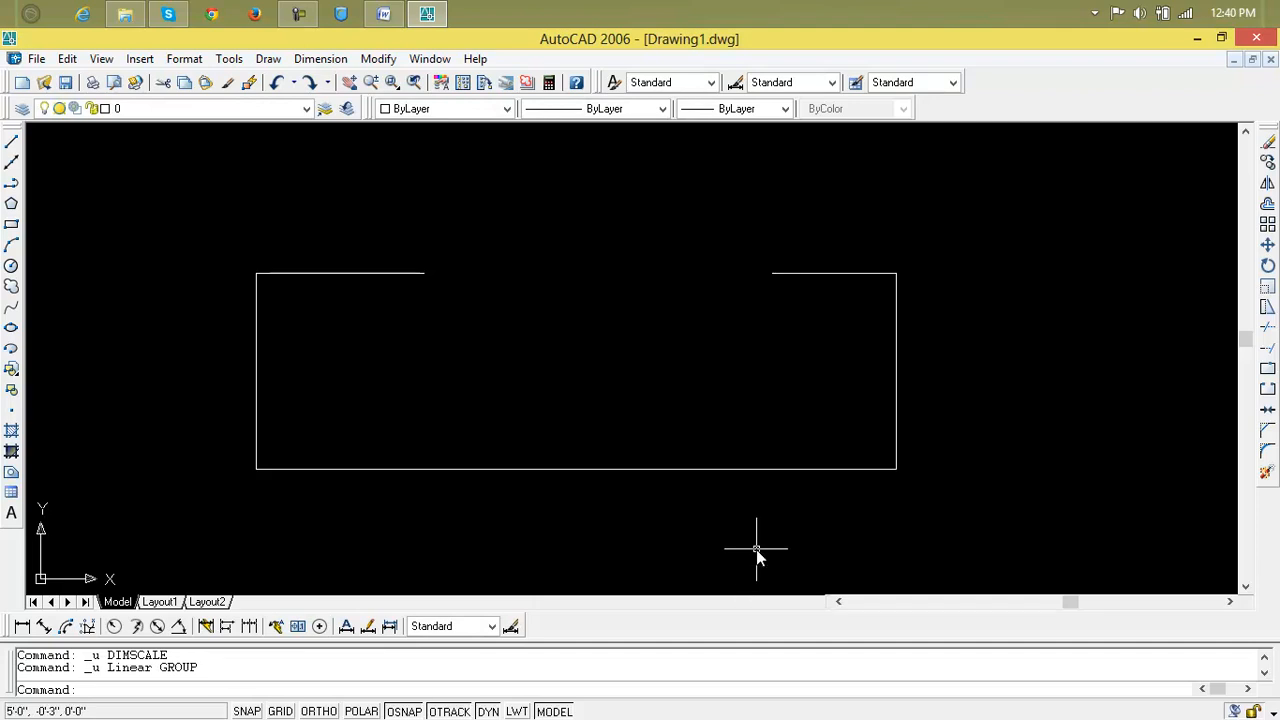
Window-select the gapped rectangle and erase it.
left_click(1023, 259)
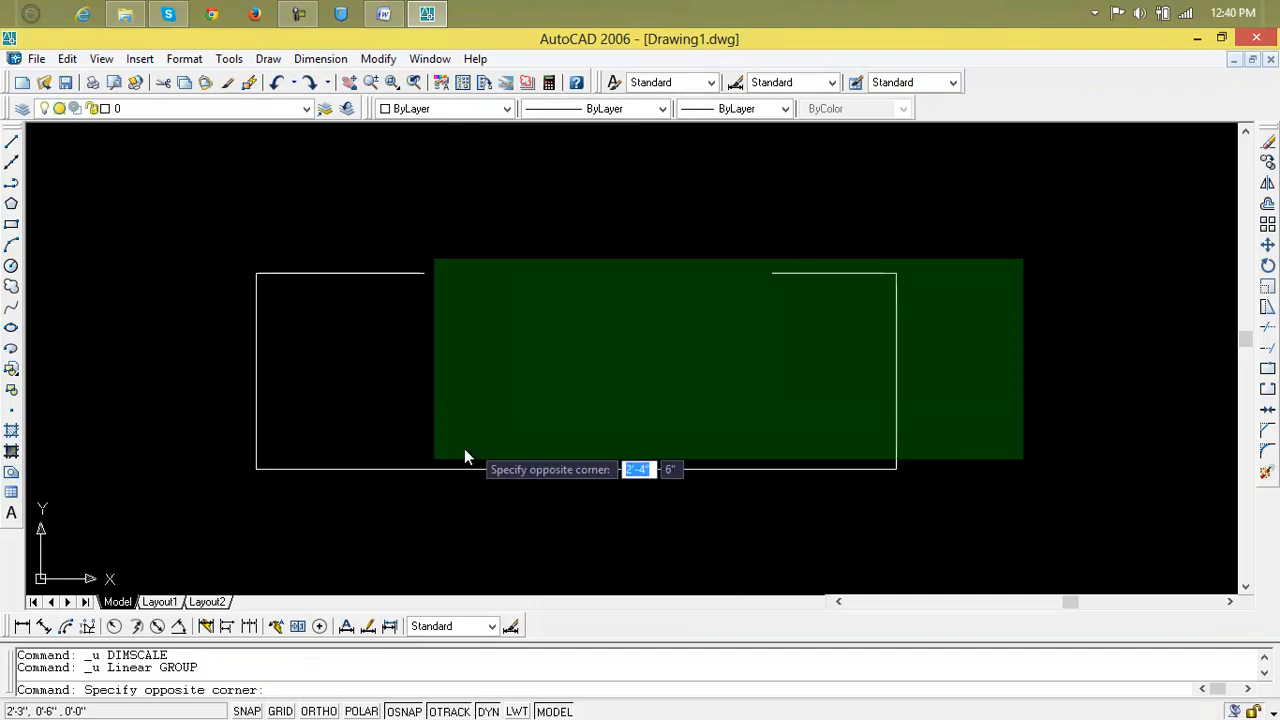
left_click(204, 520)
key("Delete")
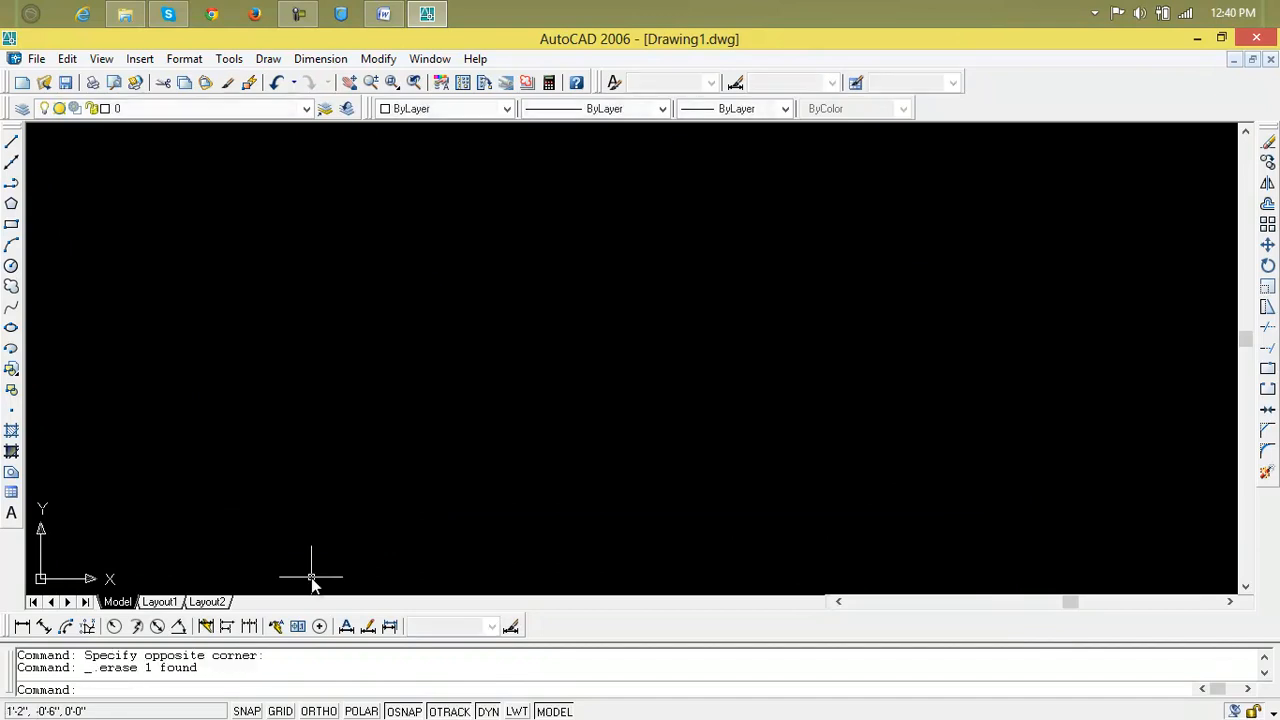
Draw a circle by centre and radius, then pan and zoom to centre it.
left_click(10, 268)
left_click(326, 213)
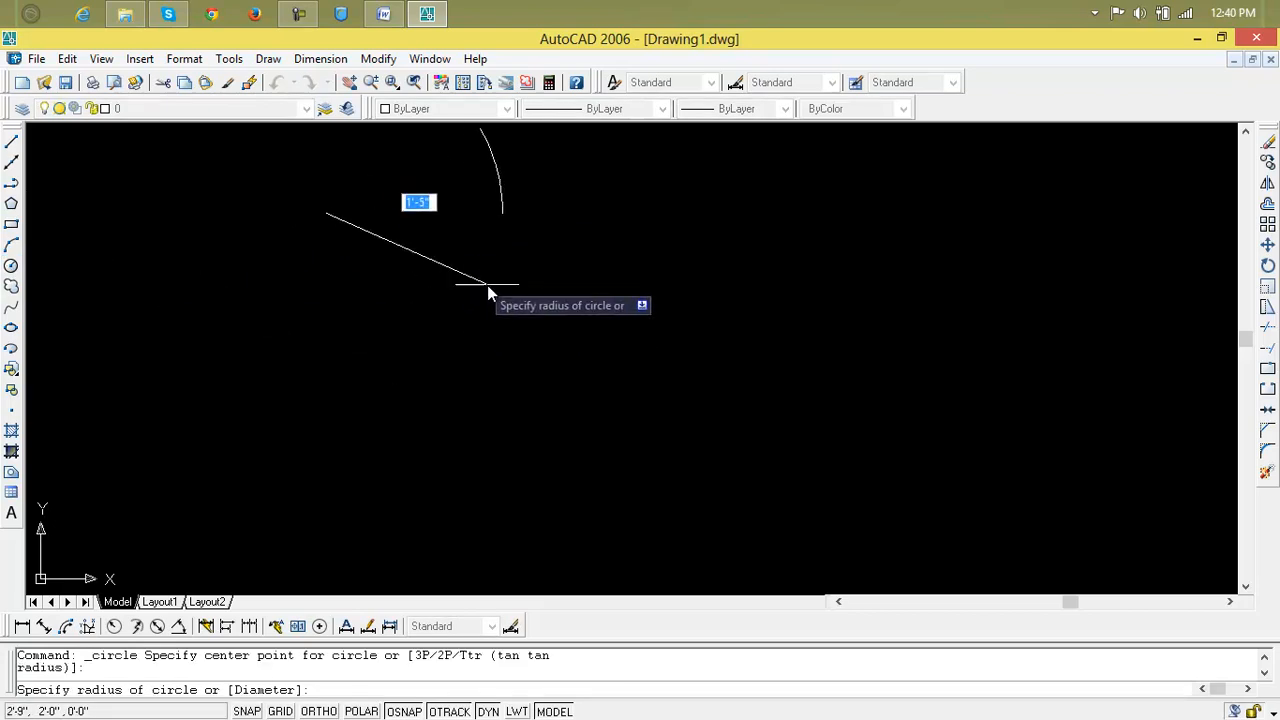
left_click(540, 333)
middle_click_drag(371, 243, 551, 373)
scroll(551, 373, "down", 3)
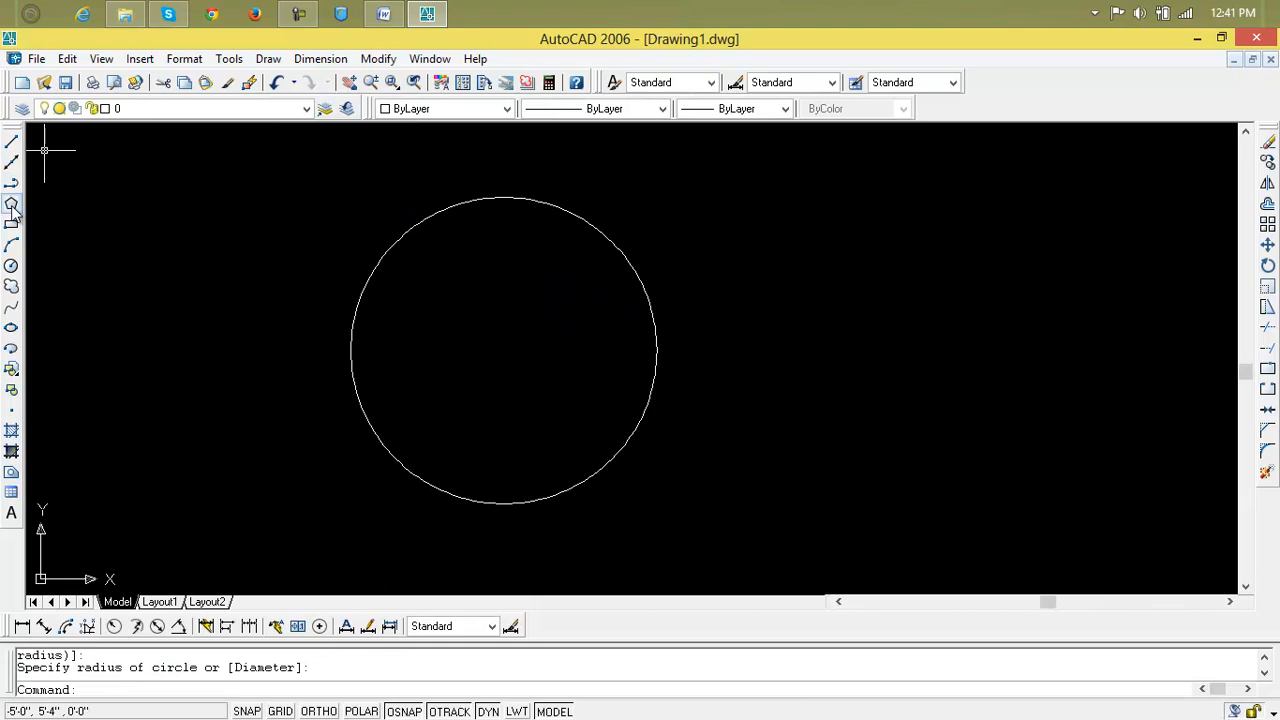
Break the circle down to its lower arc with BR, then undo to restore it.
type("br")
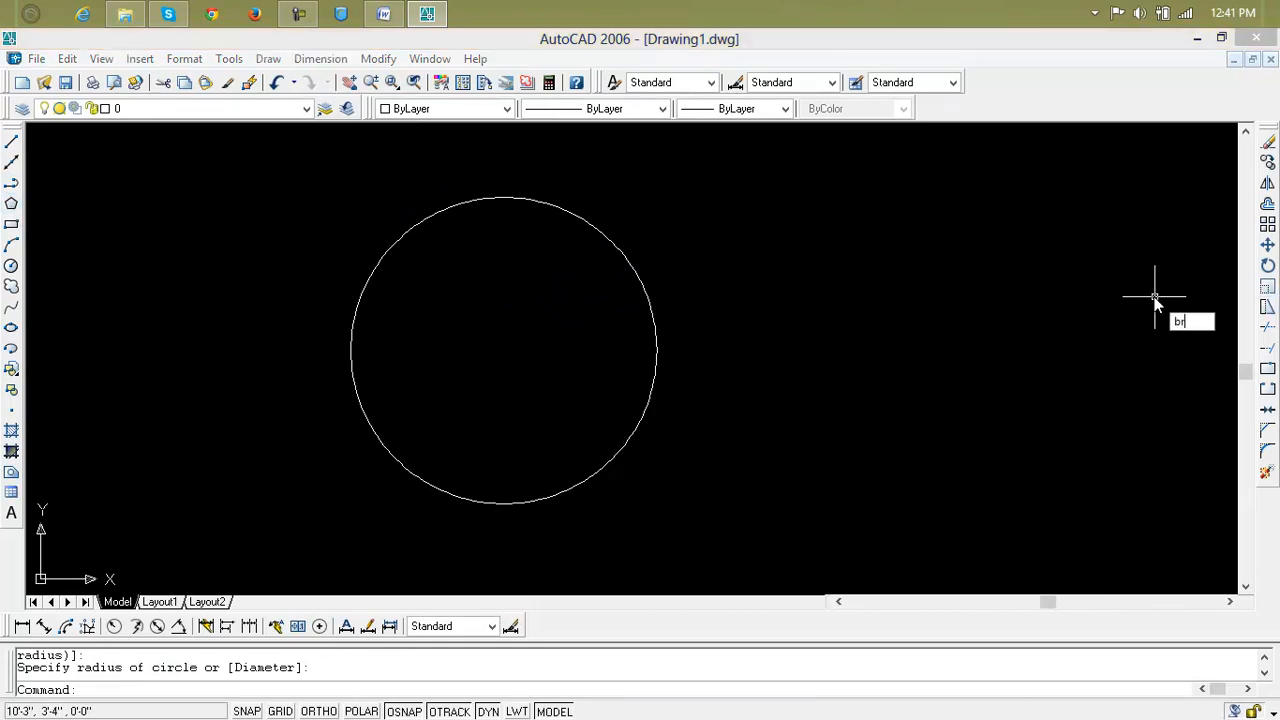
key("Return")
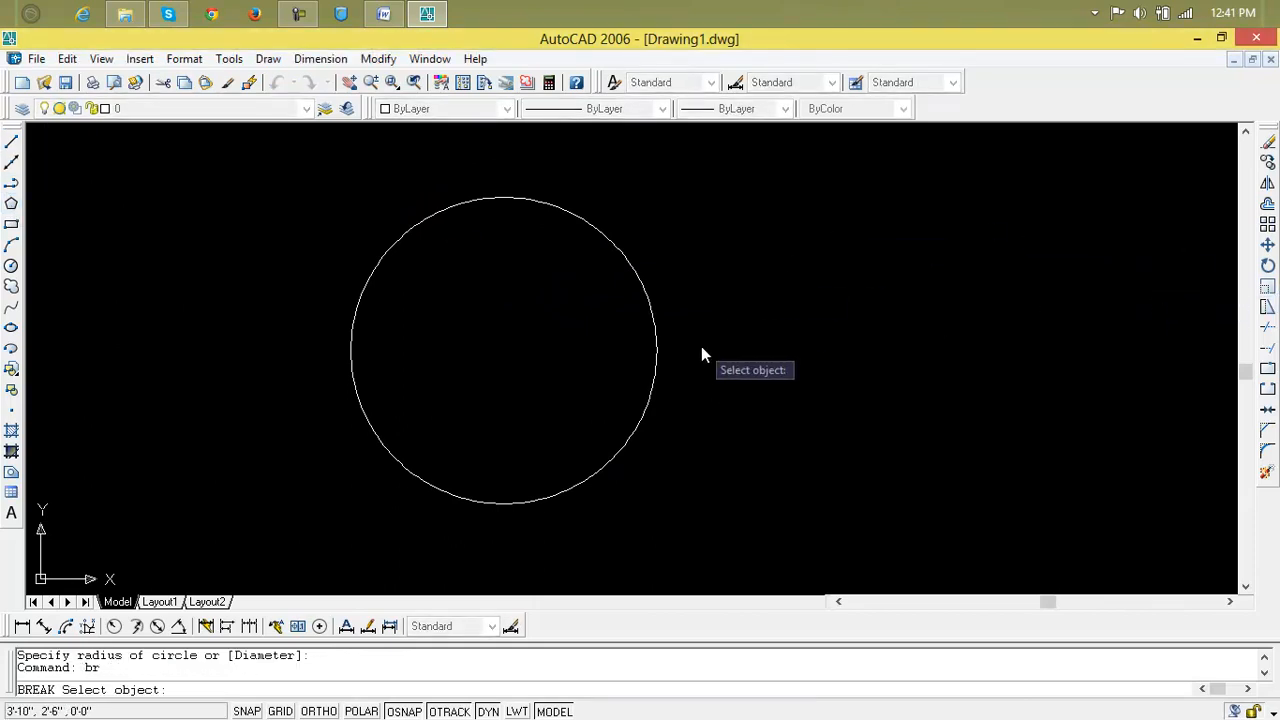
left_click(638, 423)
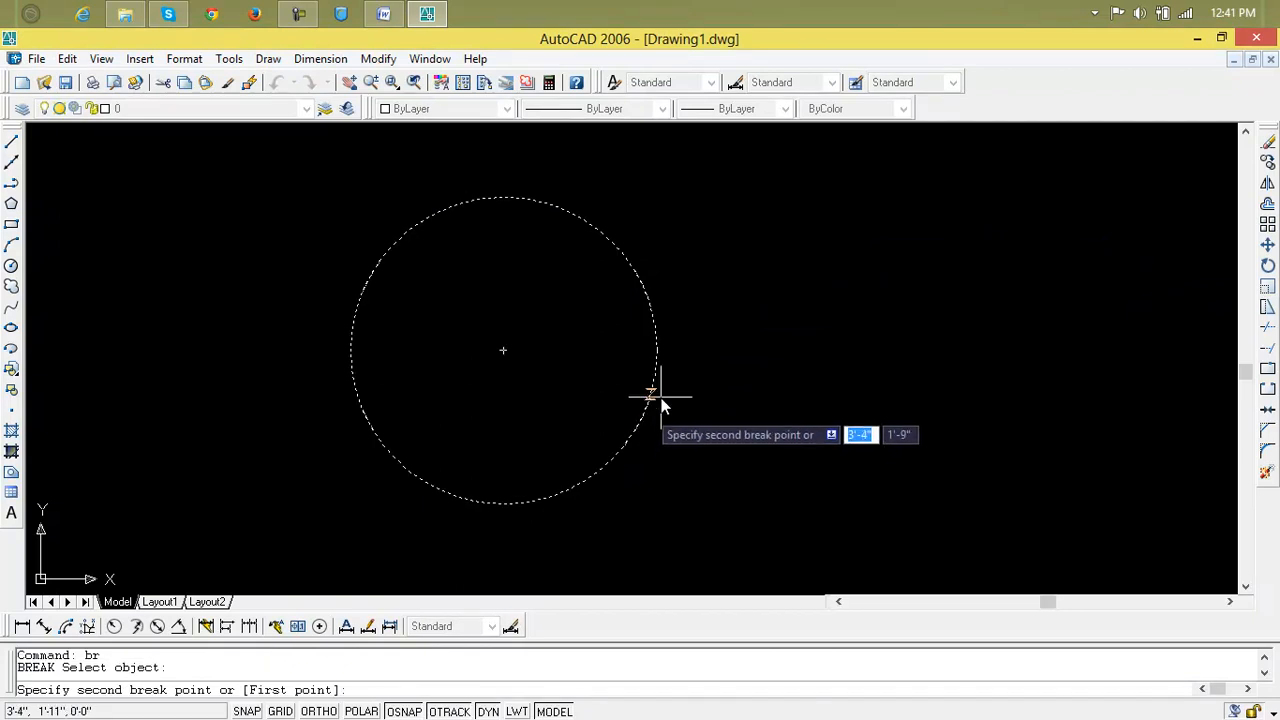
left_click(357, 370)
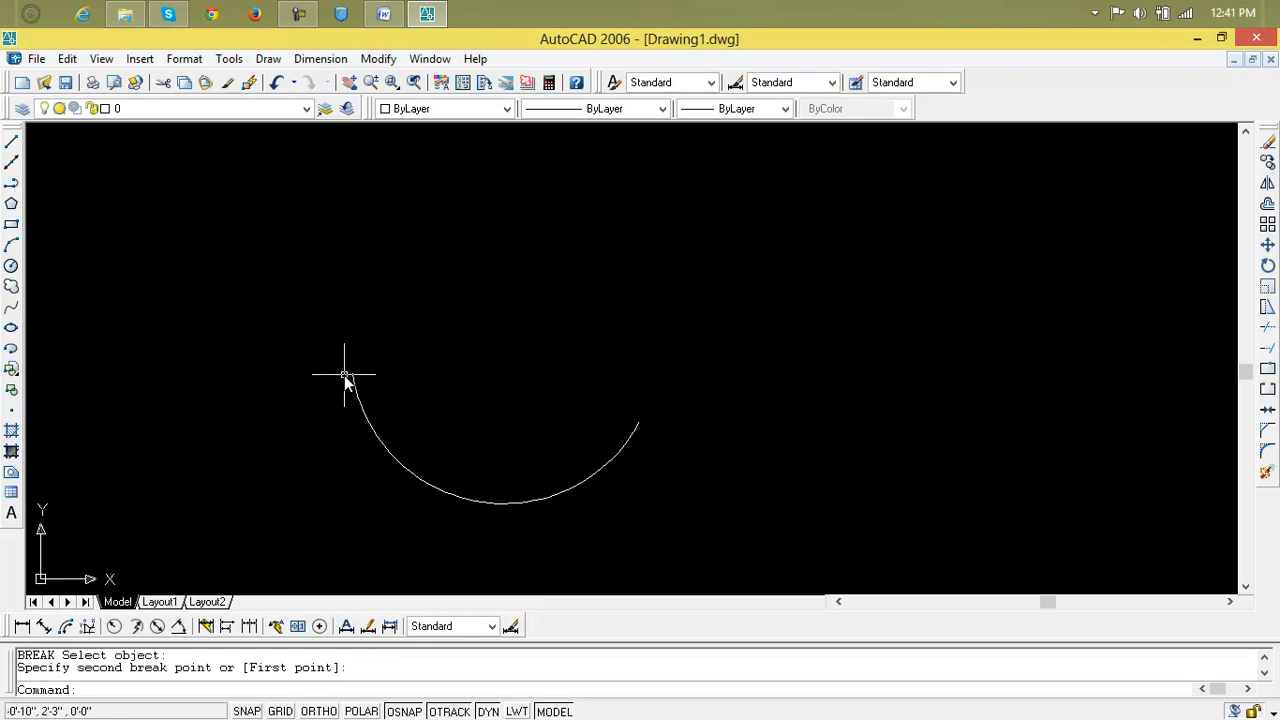
key("ctrl+z")
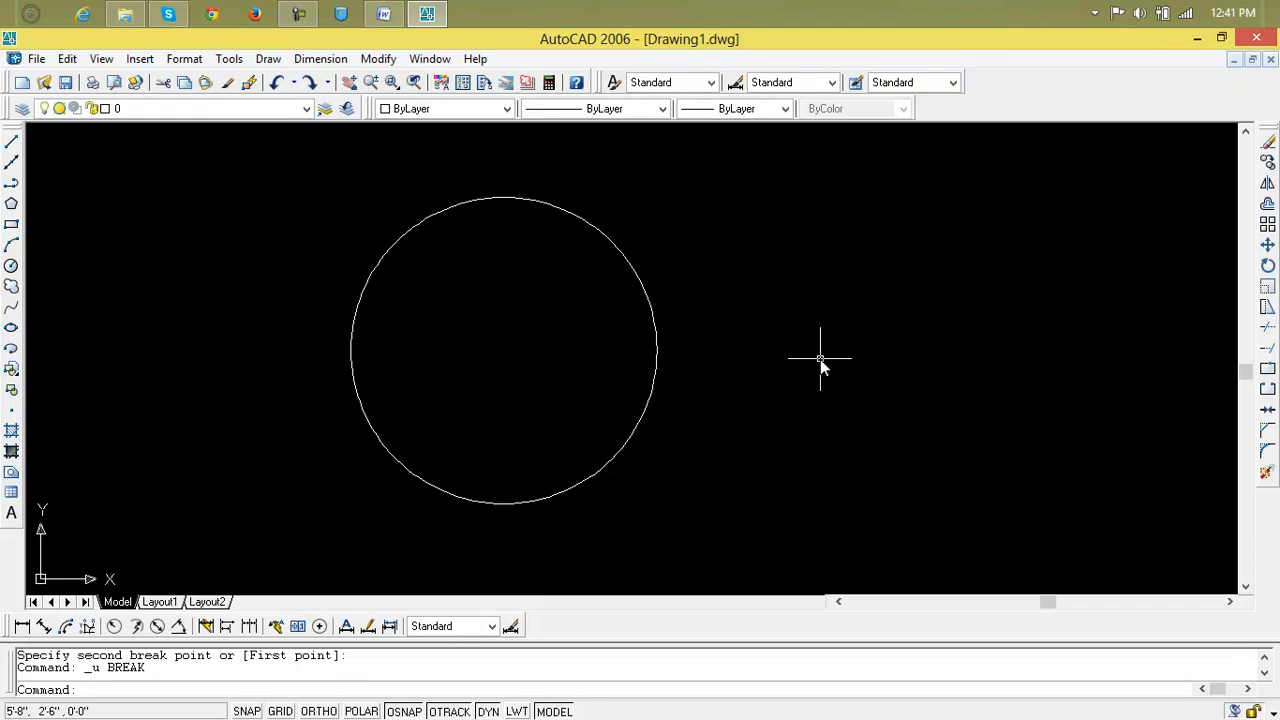
Break a 2' gap into the circle's right side using BR.
type("br")
key("Return")
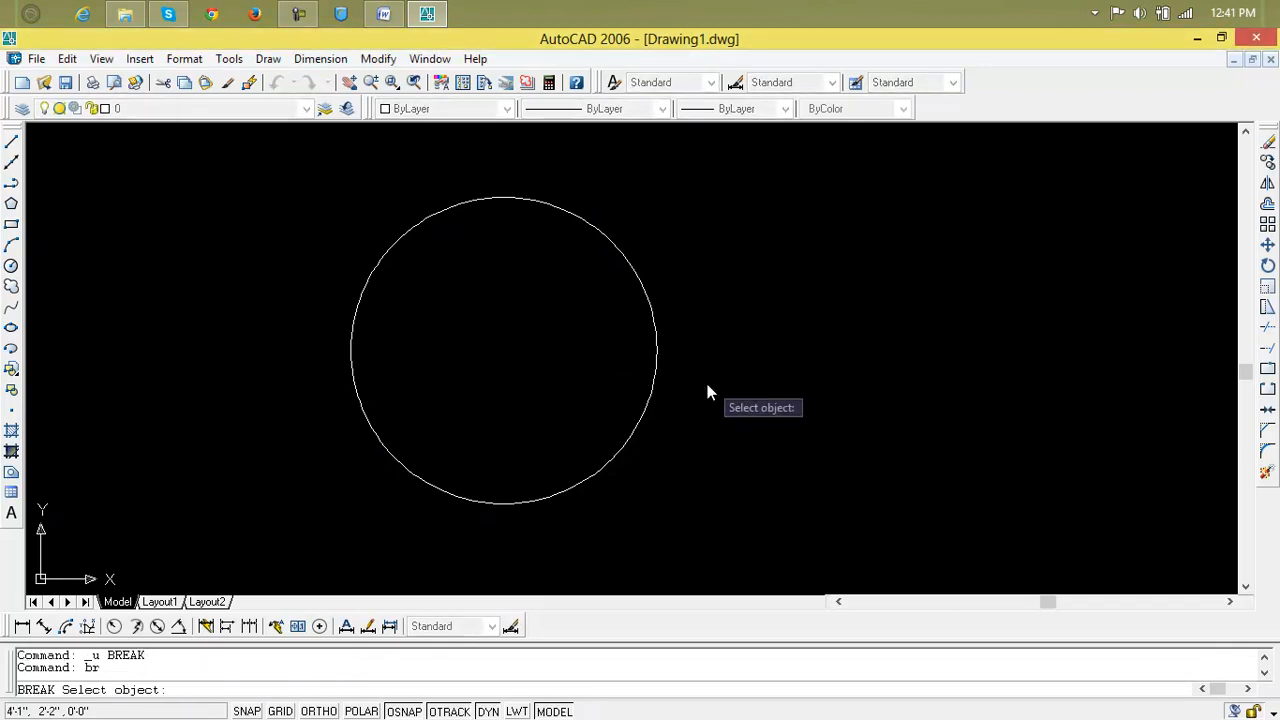
left_click(650, 398)
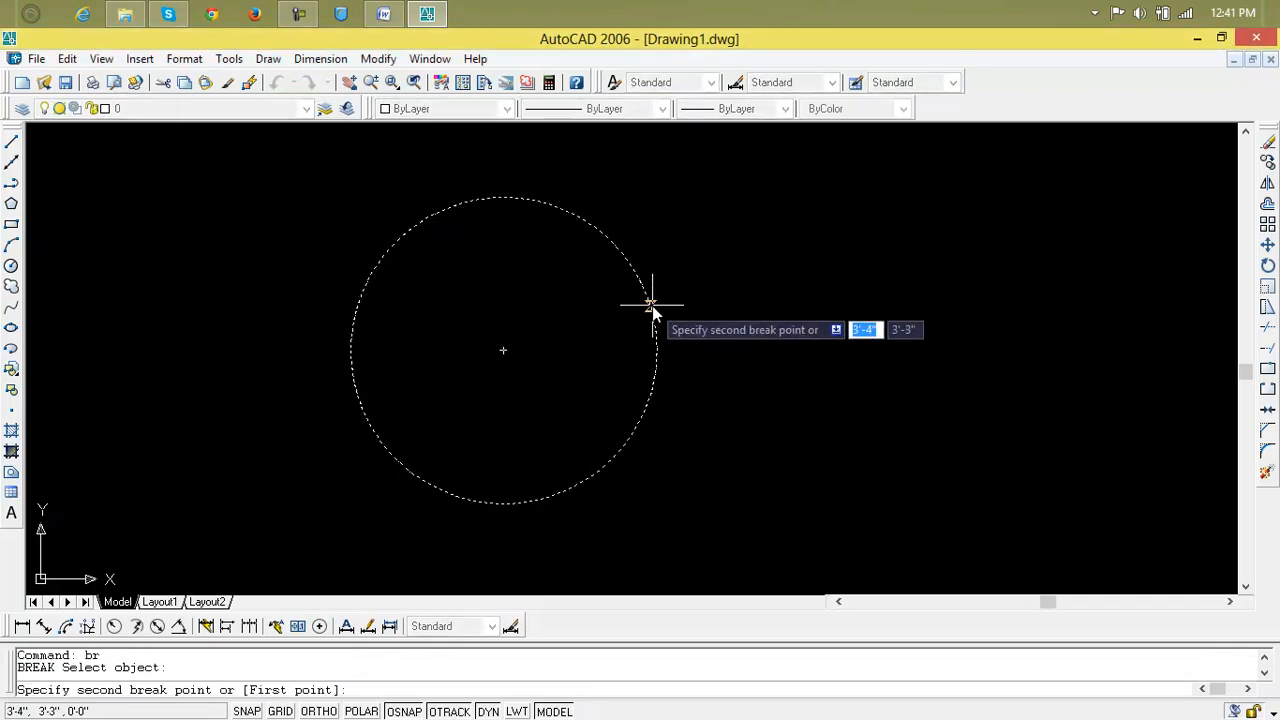
type("2")
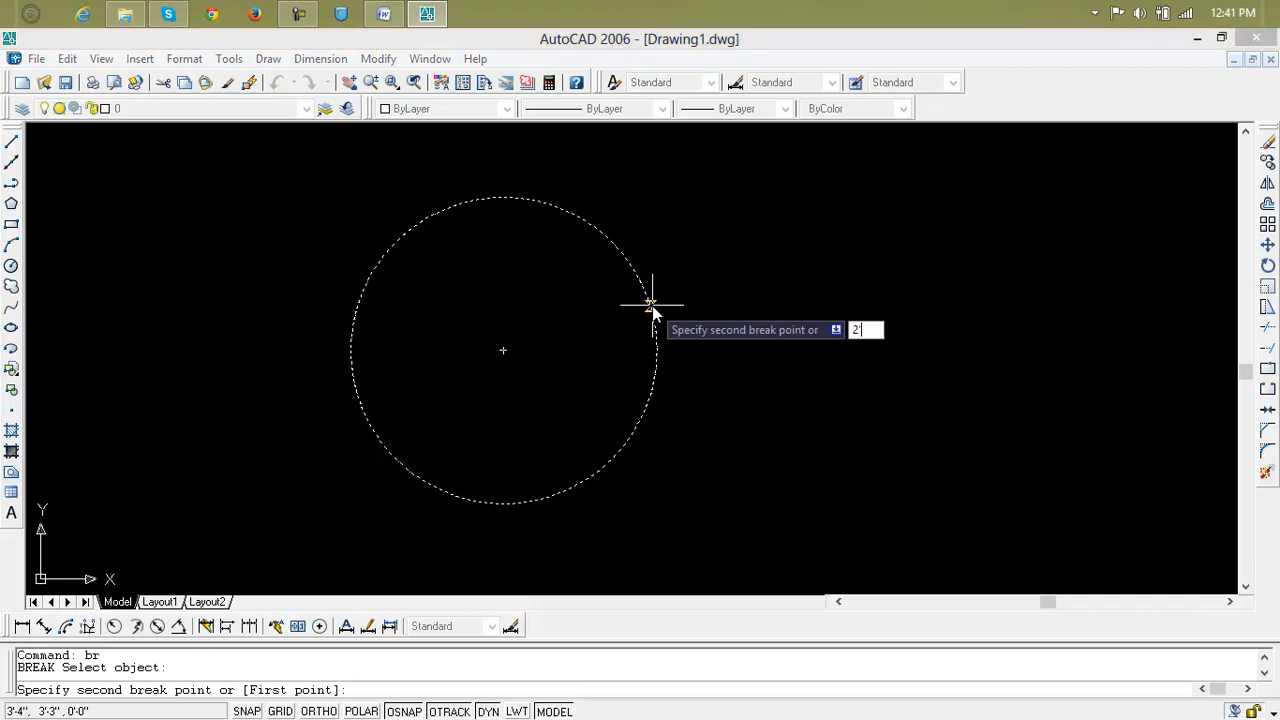
type("'")
key("Return")
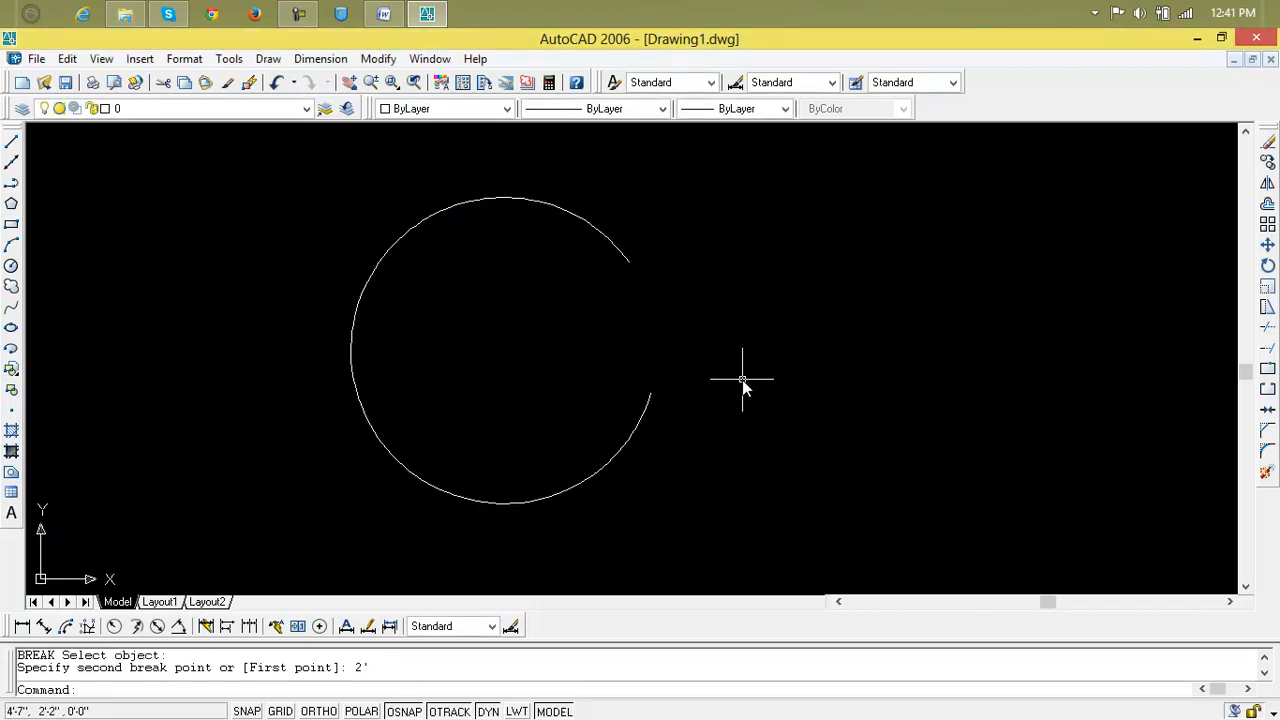
left_click(45, 626)
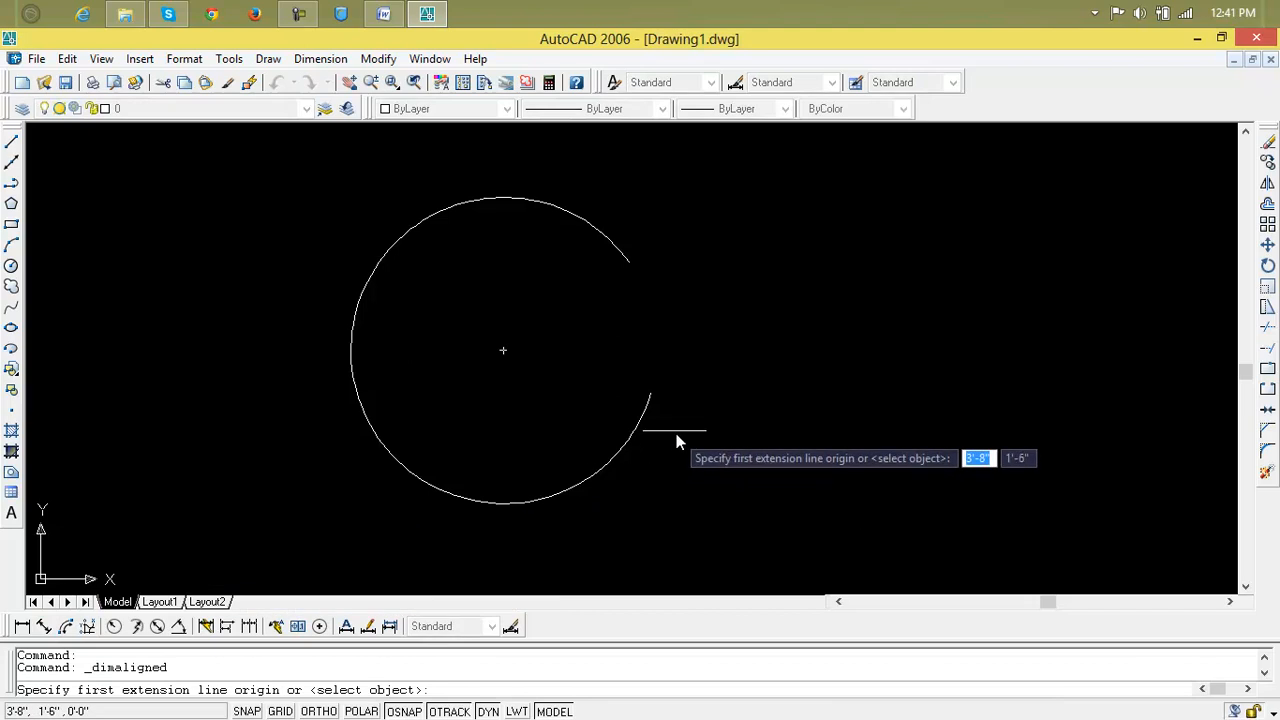
left_click(651, 392)
left_click(629, 262)
left_click(722, 260)
scroll(737, 337, "up", 6)
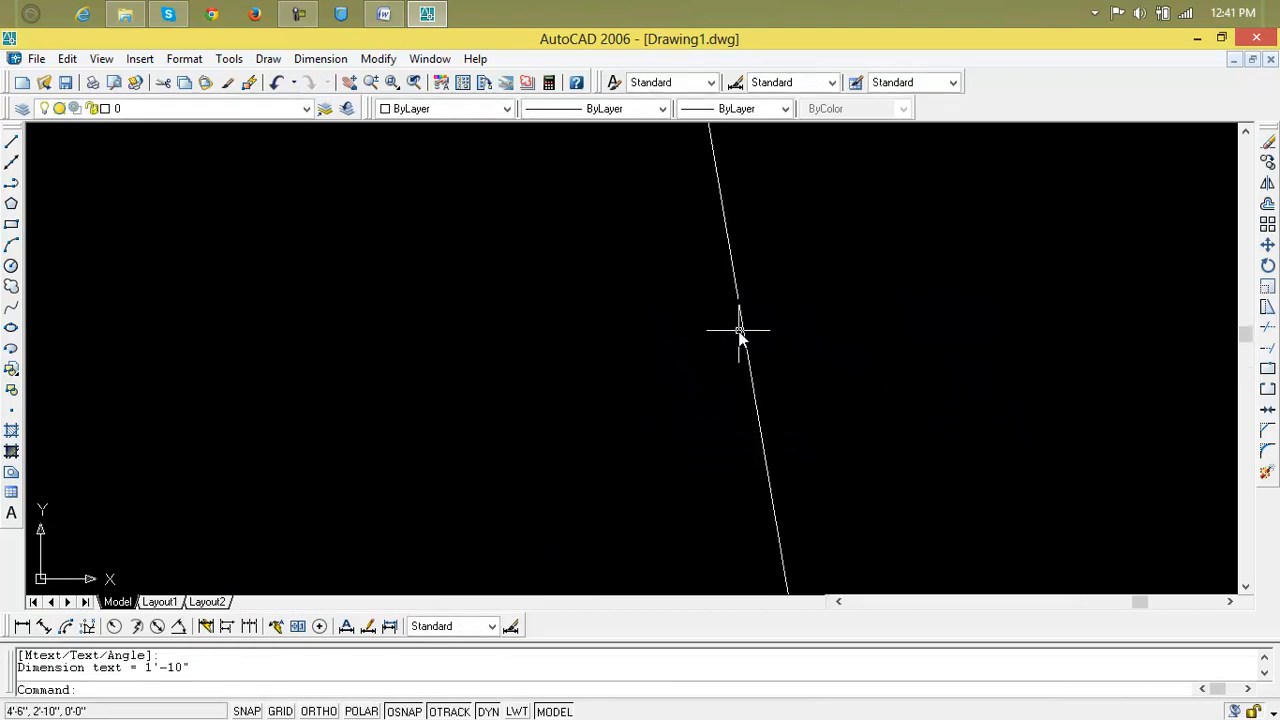
middle_click_drag(737, 337, 752, 357)
scroll(752, 357, "down", 6)
left_click(752, 355)
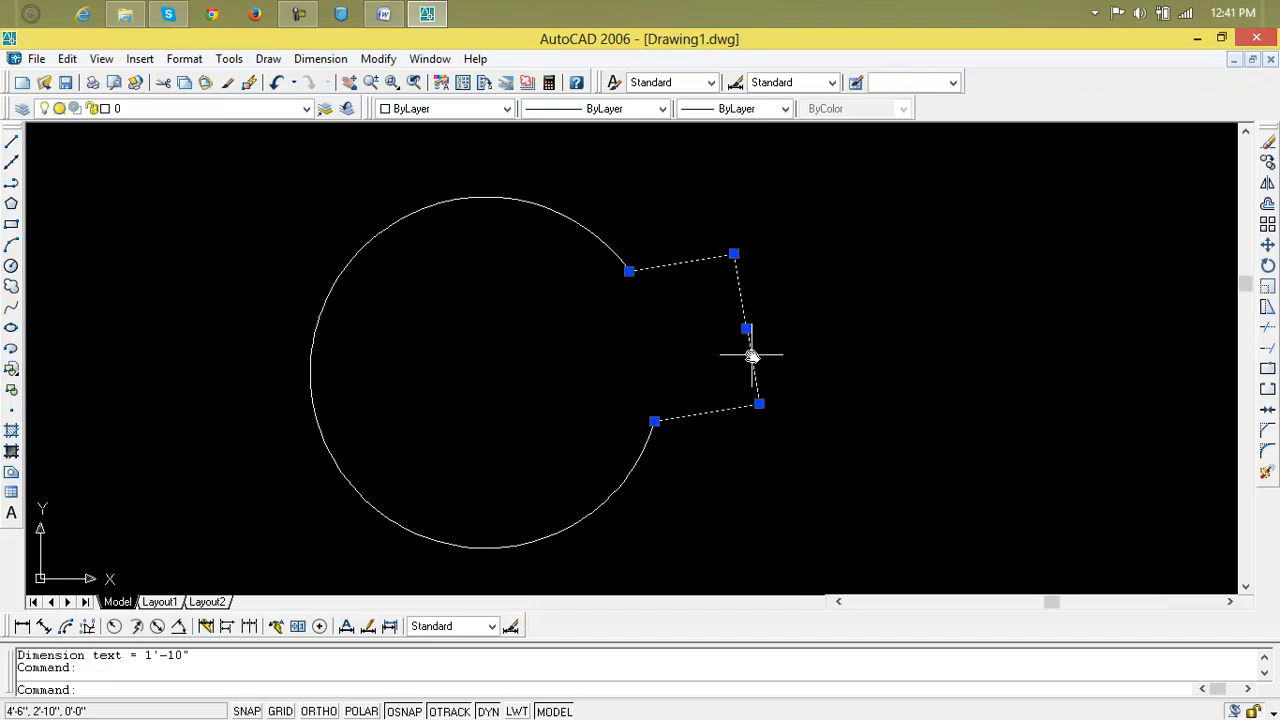
key("Delete")
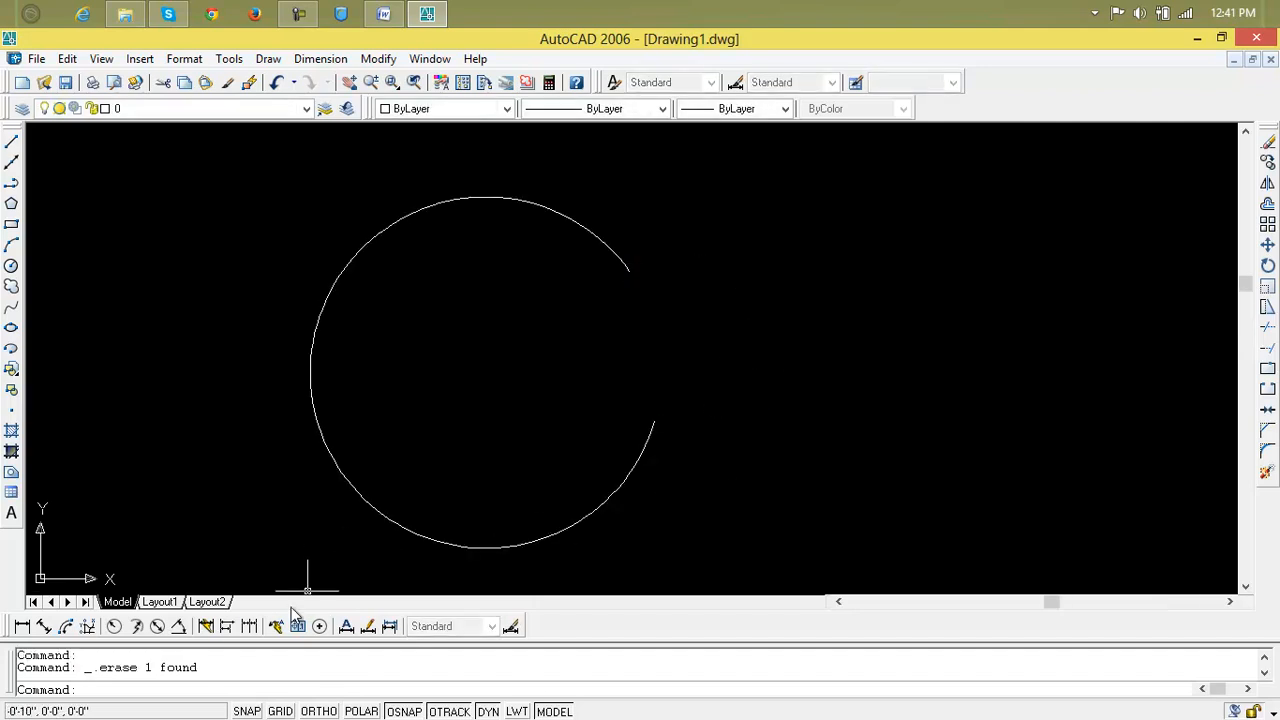
left_click(138, 626)
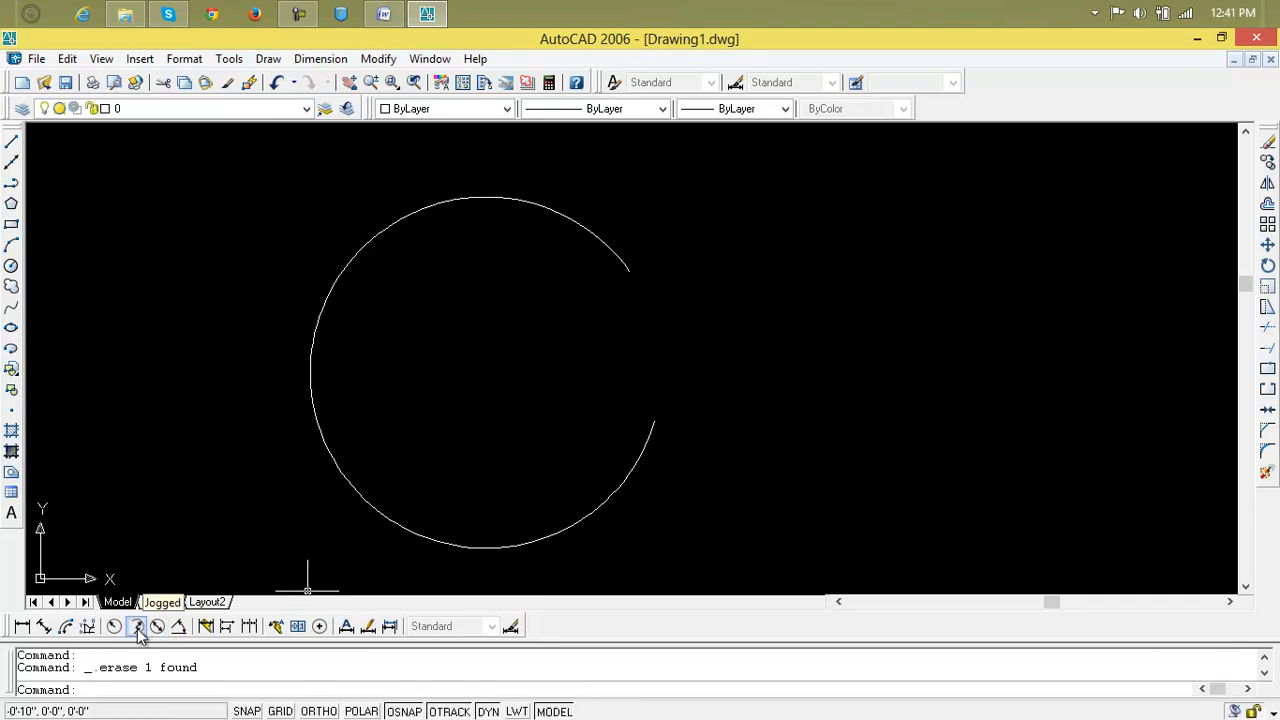
left_click(656, 426)
left_click(731, 395)
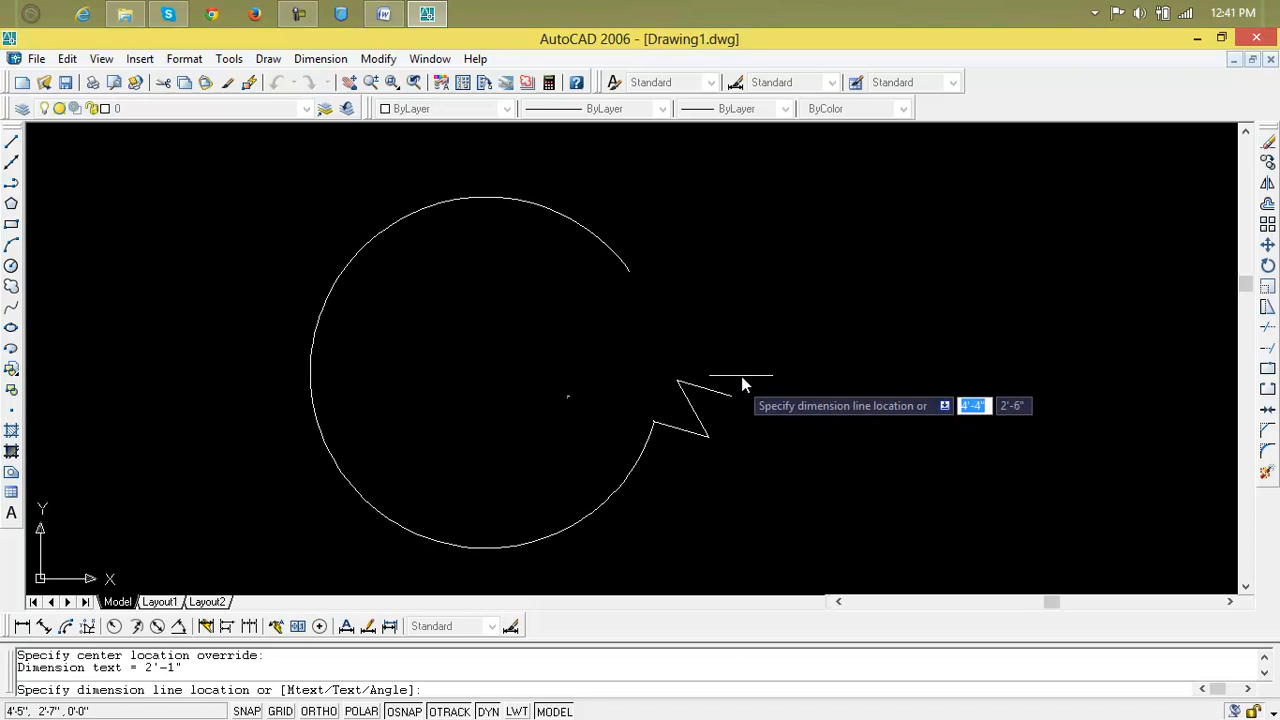
left_click(684, 292)
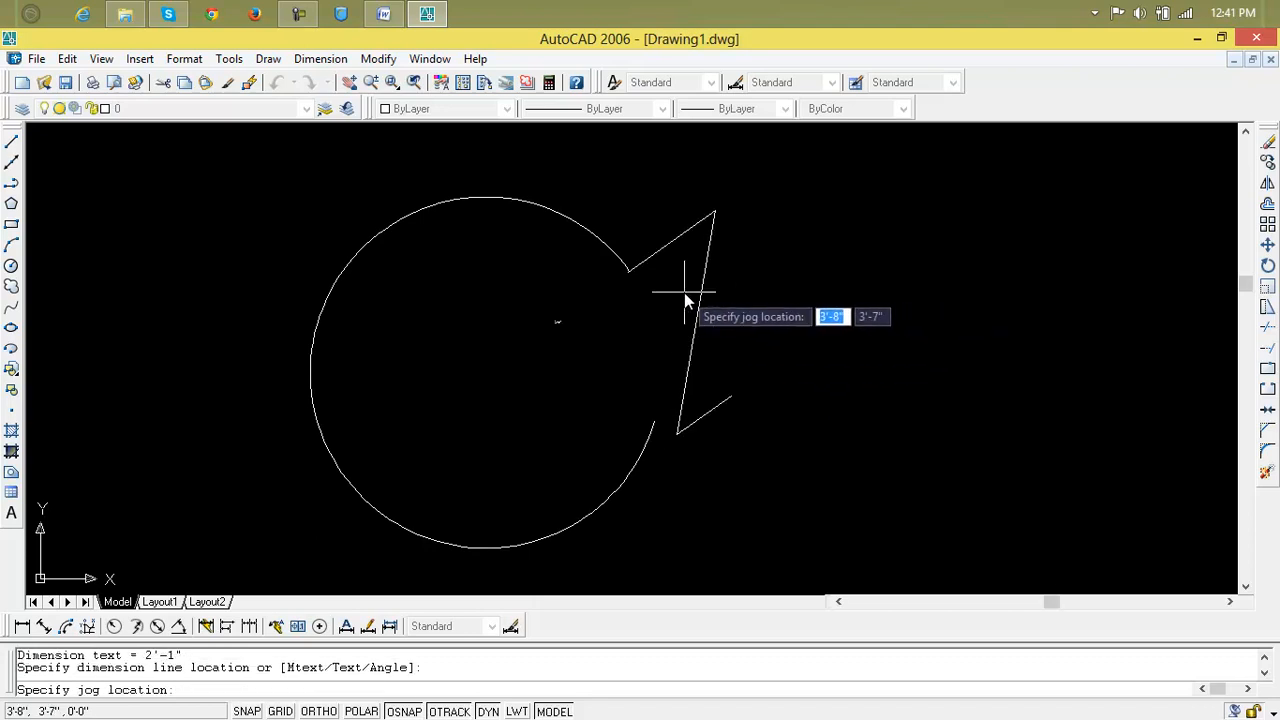
left_click(768, 300)
scroll(755, 310, "up", 3)
scroll(765, 305, "down", 2)
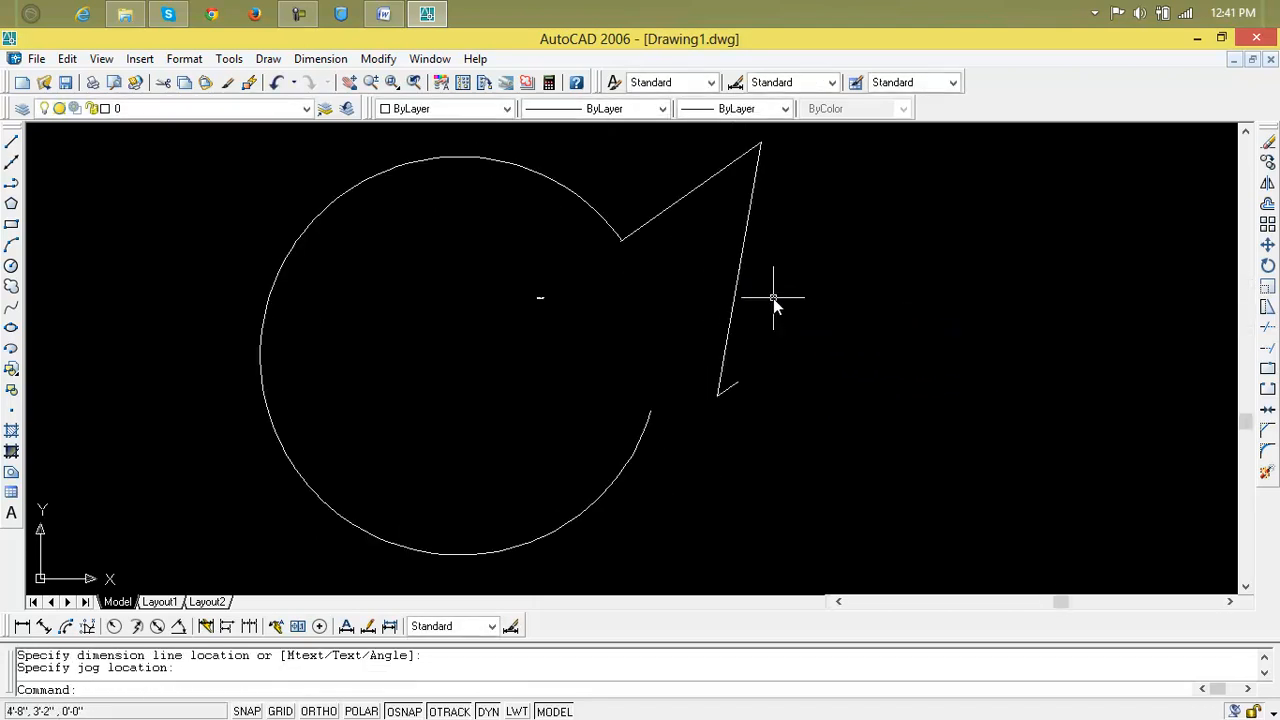
key("Escape")
key("Escape")
left_click(808, 194)
left_click(708, 176)
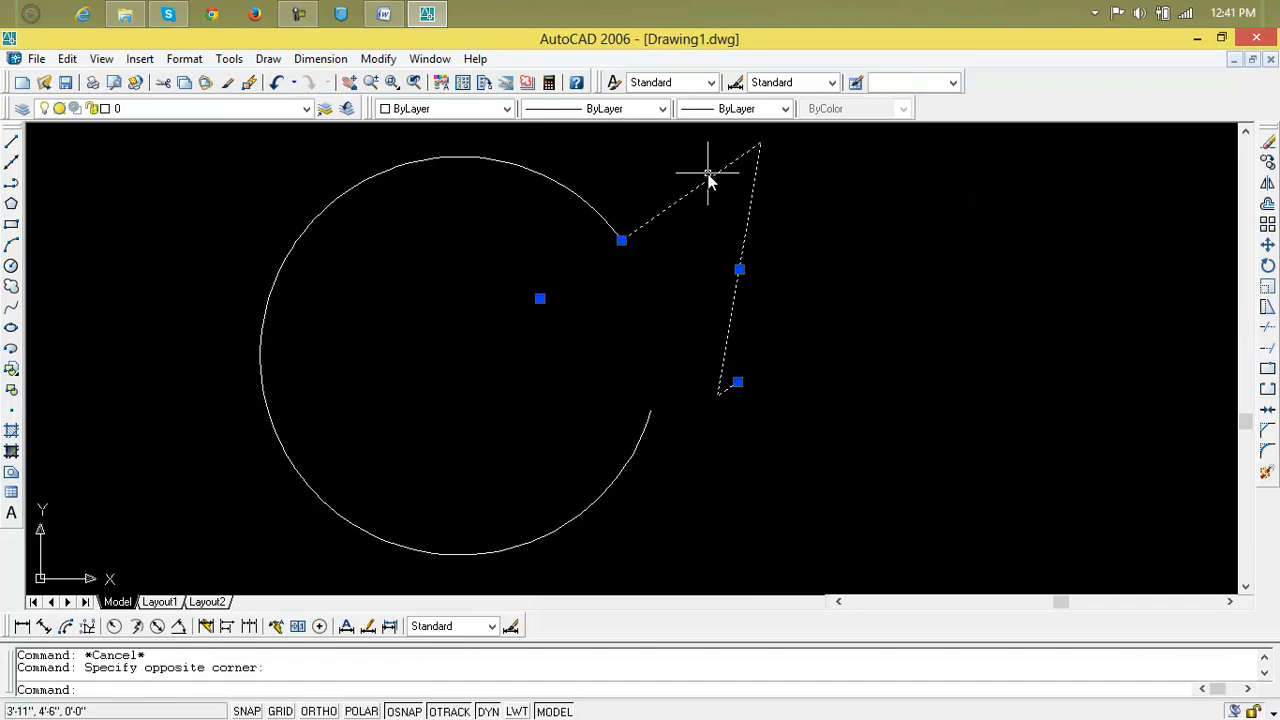
key("Delete")
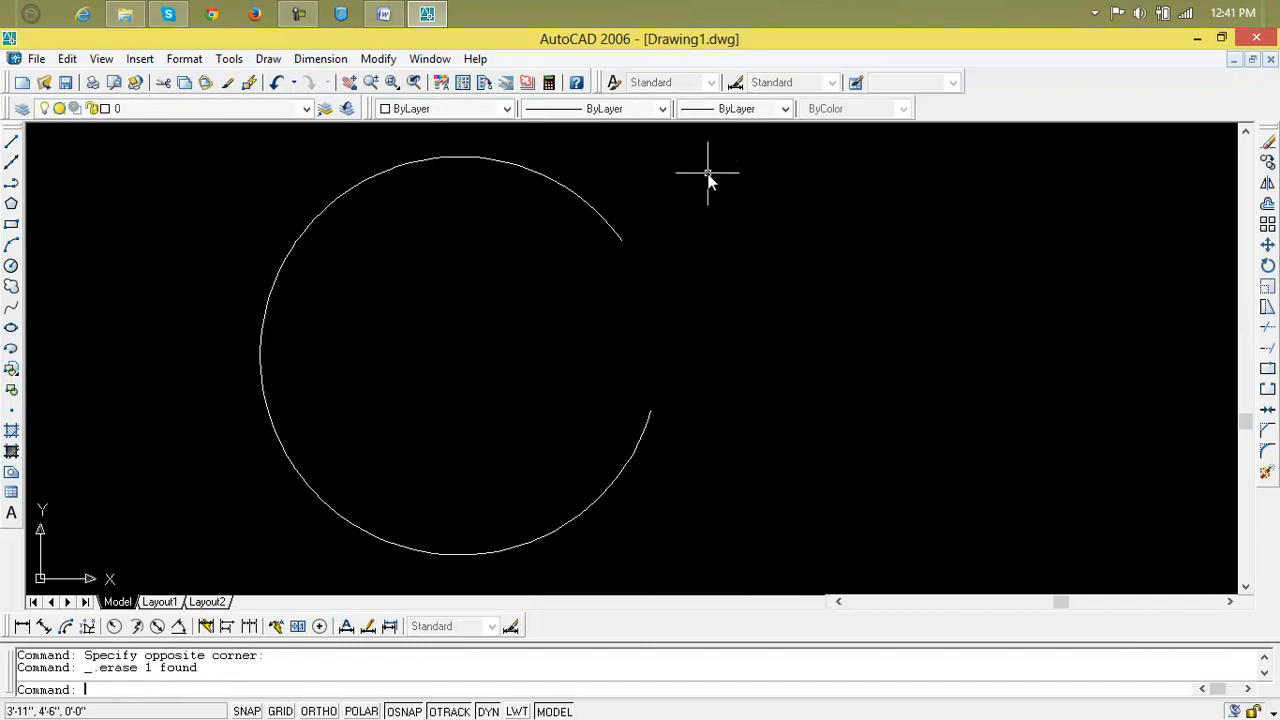
Add a 51° angular dimension to the arc, placed beside it.
left_click(179, 627)
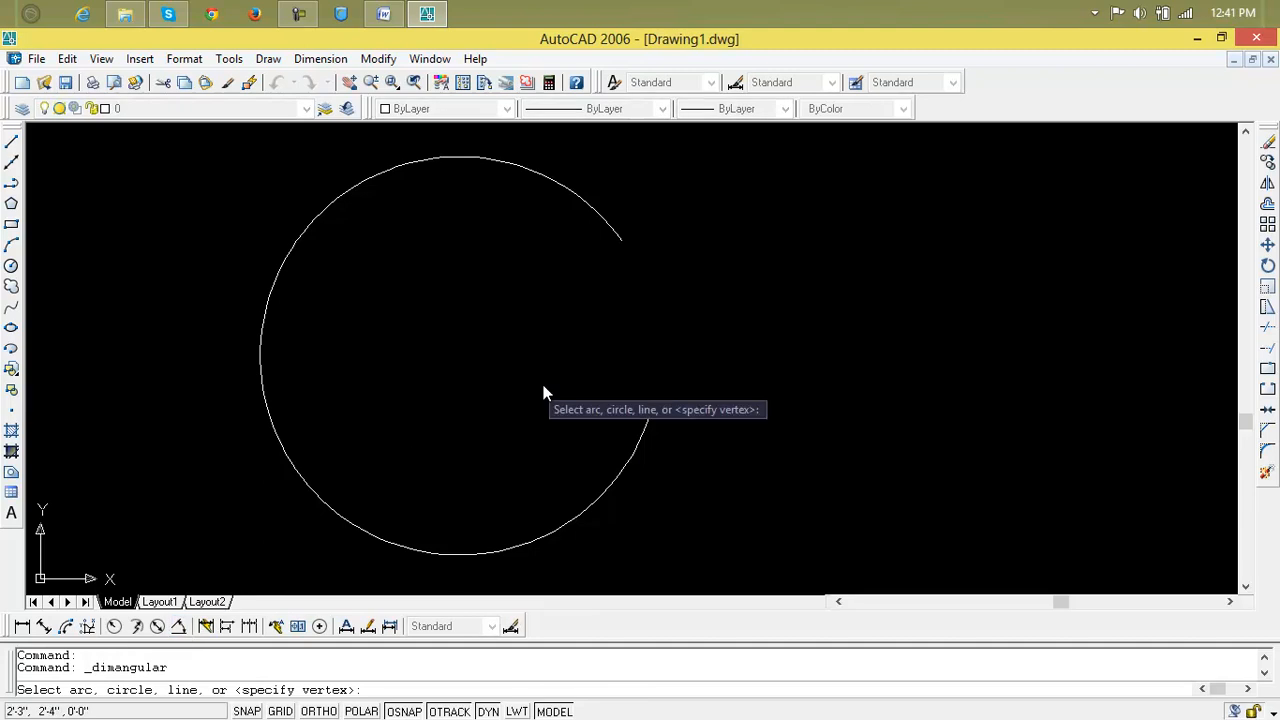
left_click(649, 424)
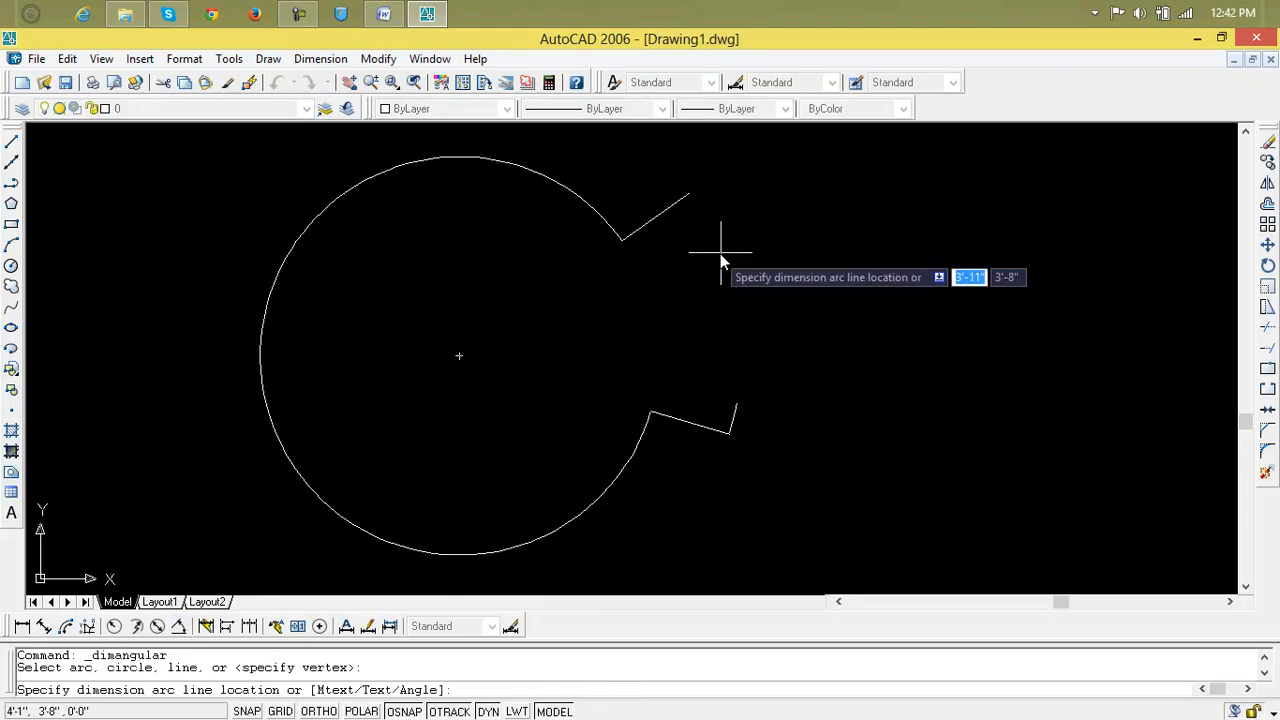
left_click(775, 308)
Set DIMSCALE to 3 and update the angular dimension to the new scale.
type("dimscale")
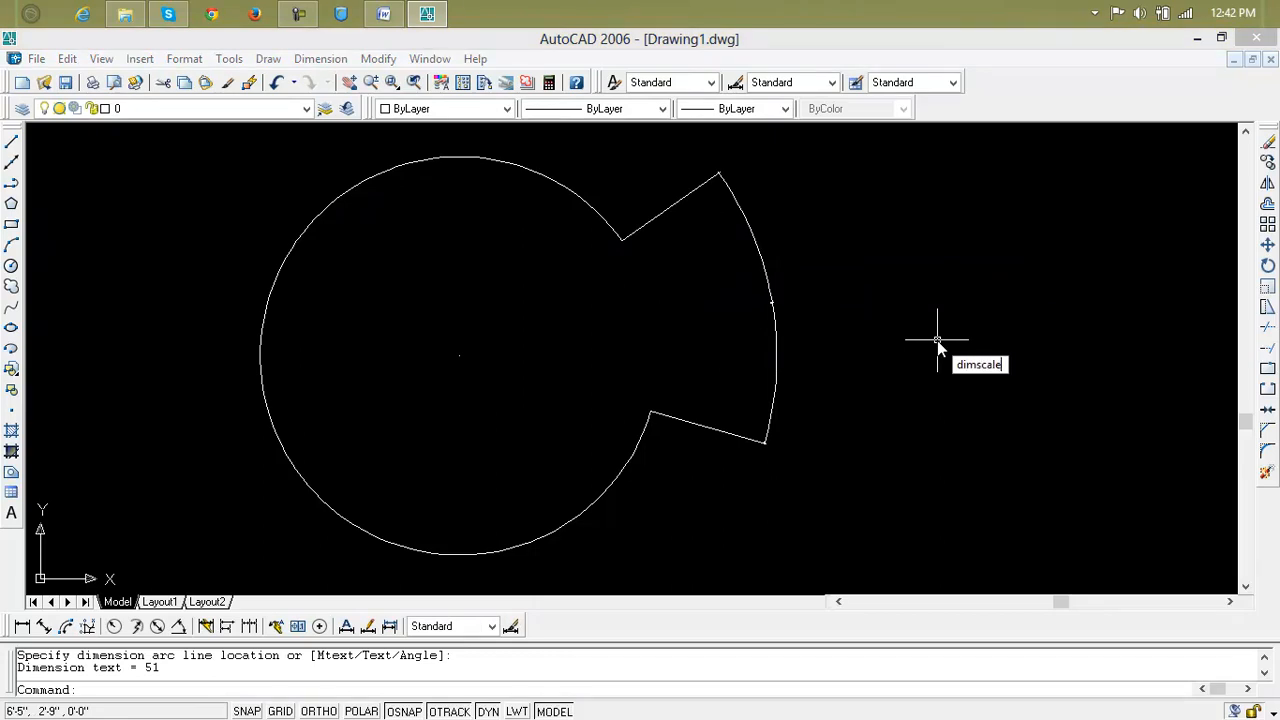
key("Return")
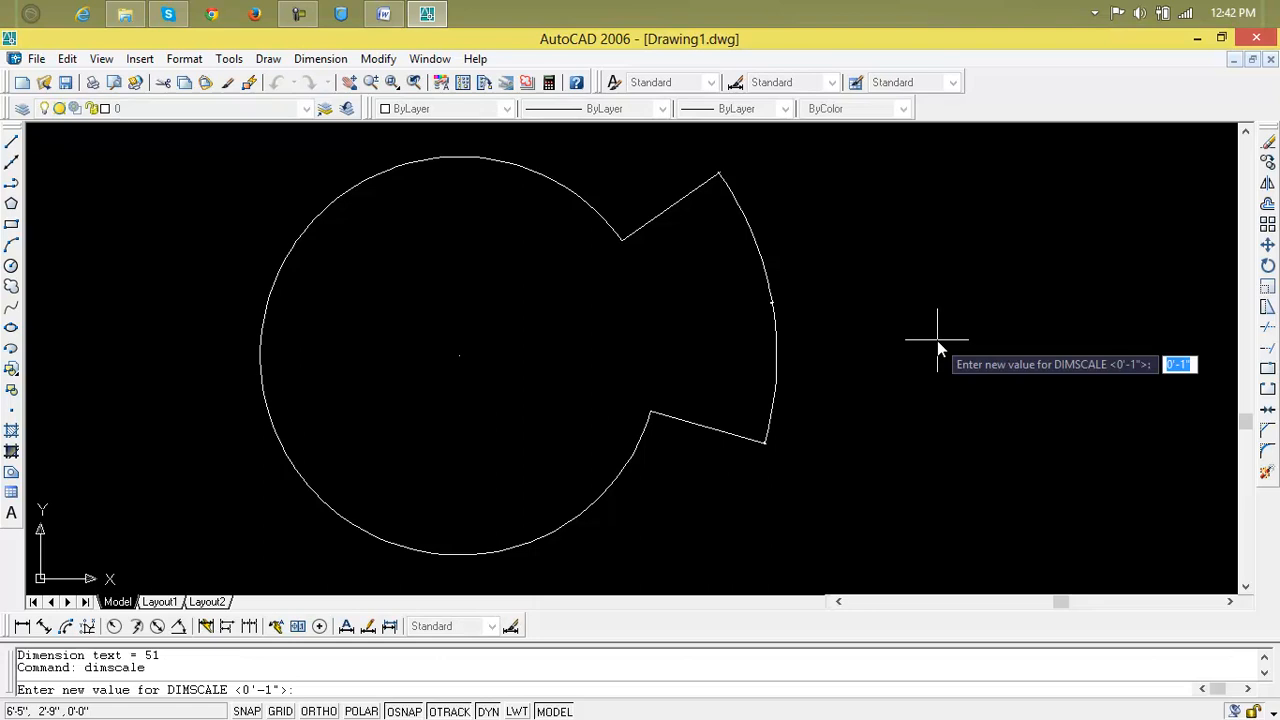
type("3")
key("Return")
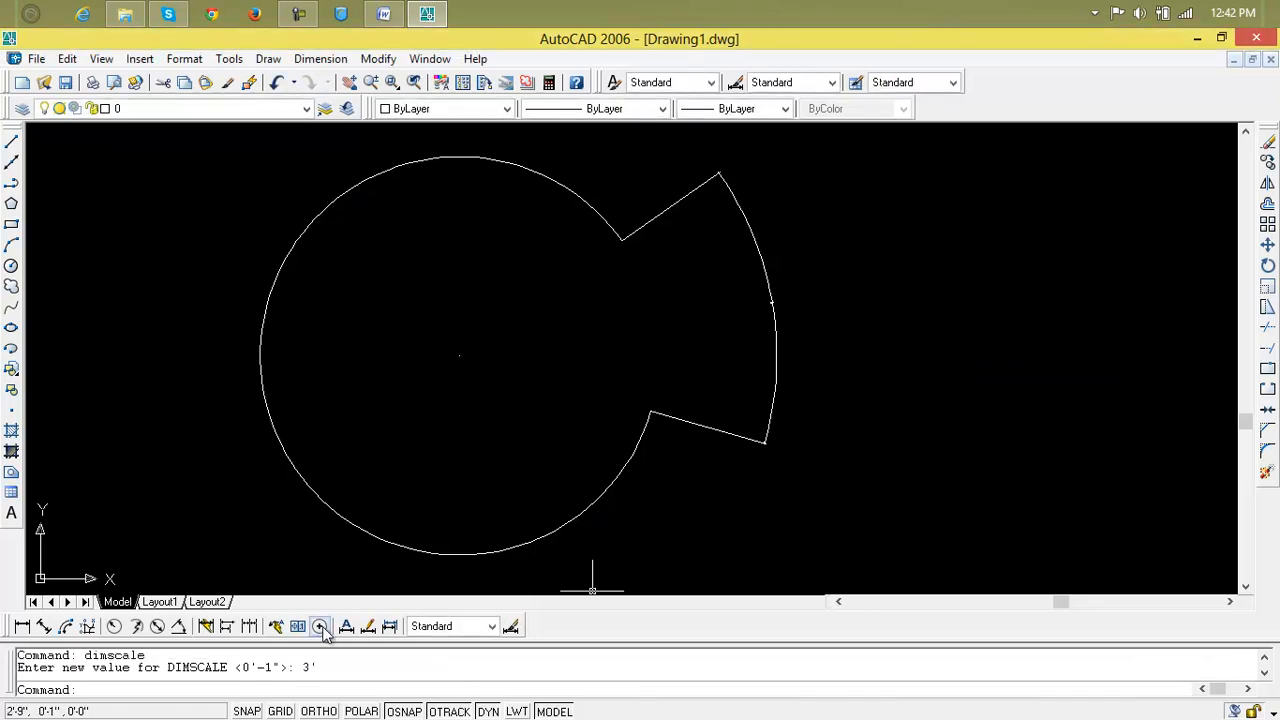
left_click(389, 626)
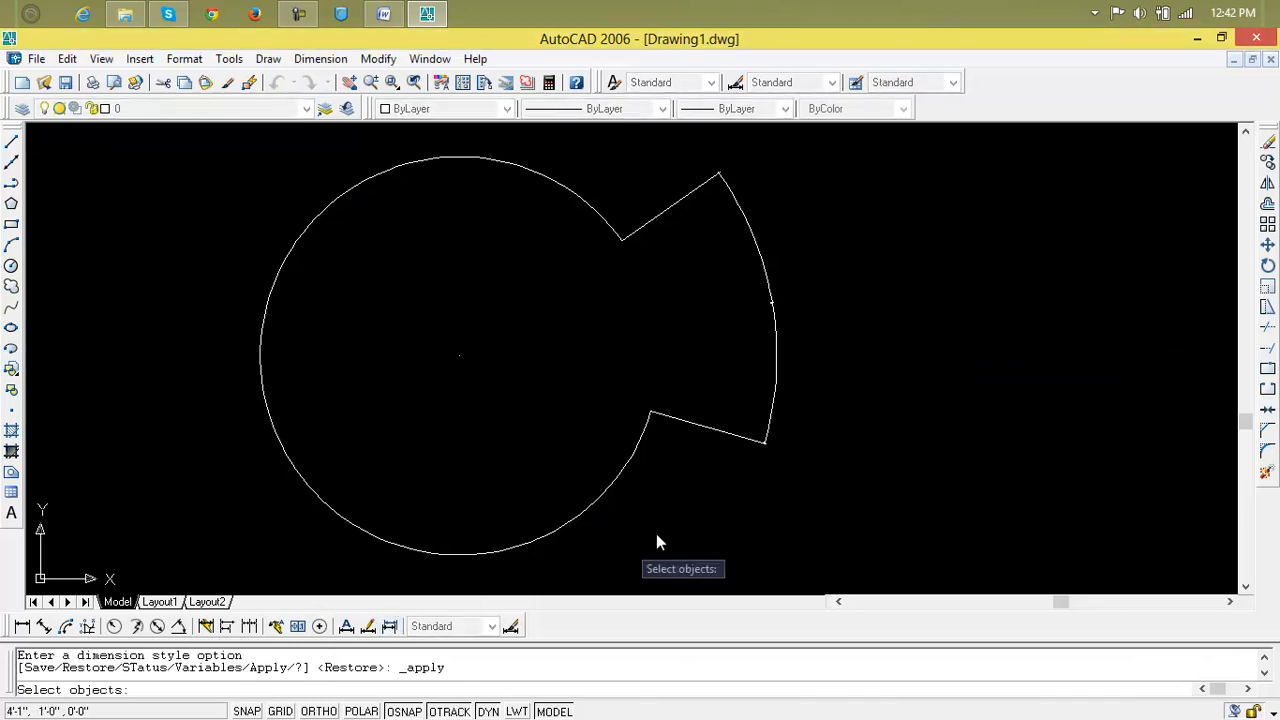
left_click(776, 418)
key("Return")
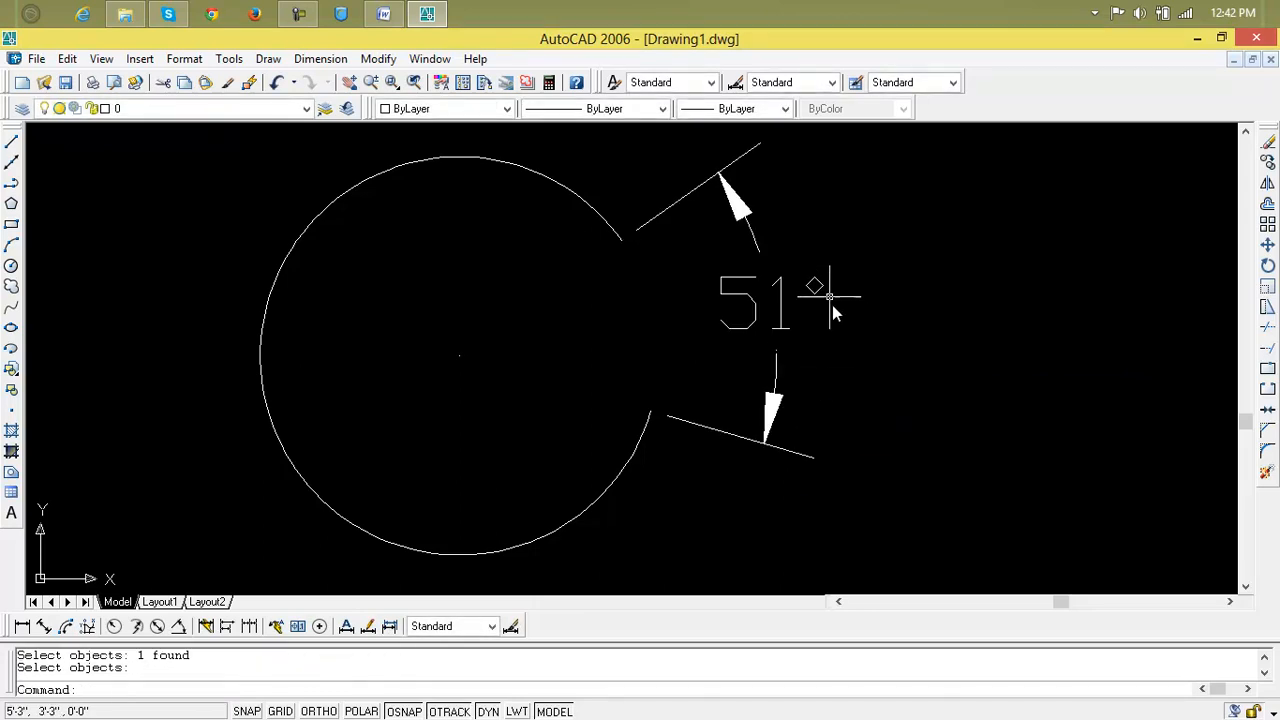
Select the 51° angular dimension and delete it.
left_click(700, 193)
left_click(762, 222)
middle_click_drag(609, 346, 743, 346)
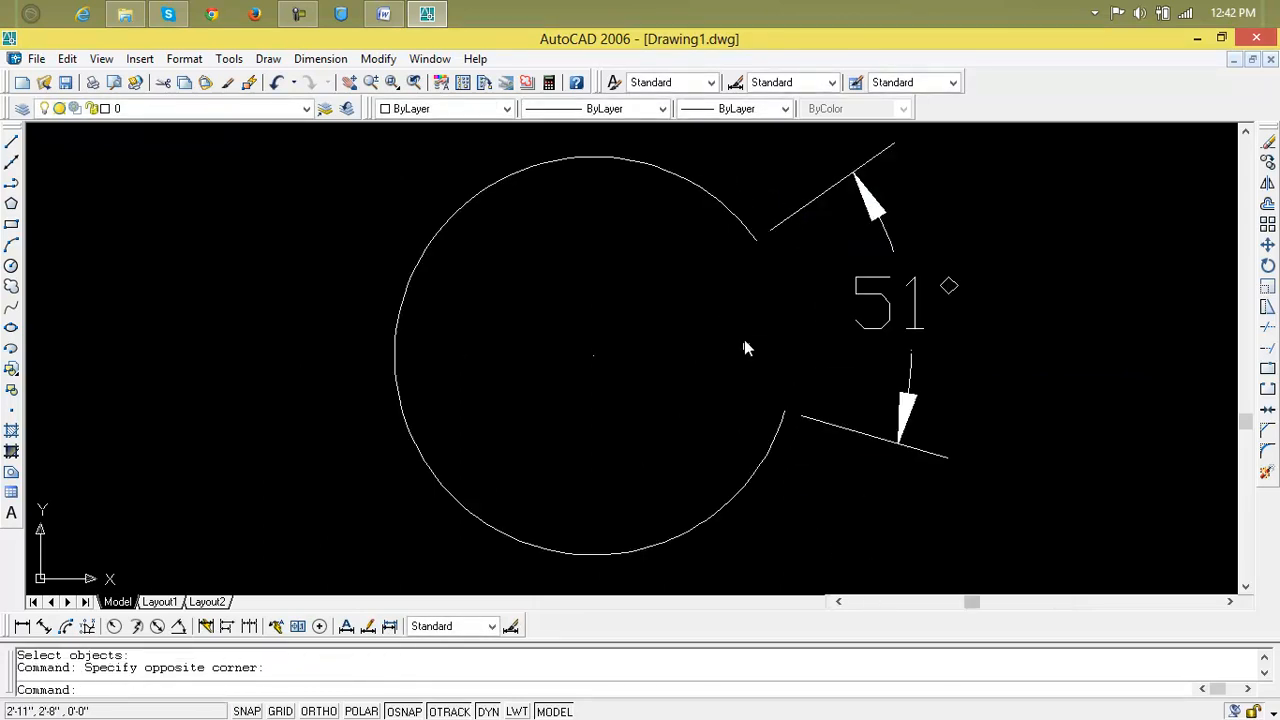
left_click(826, 197)
key("Delete")
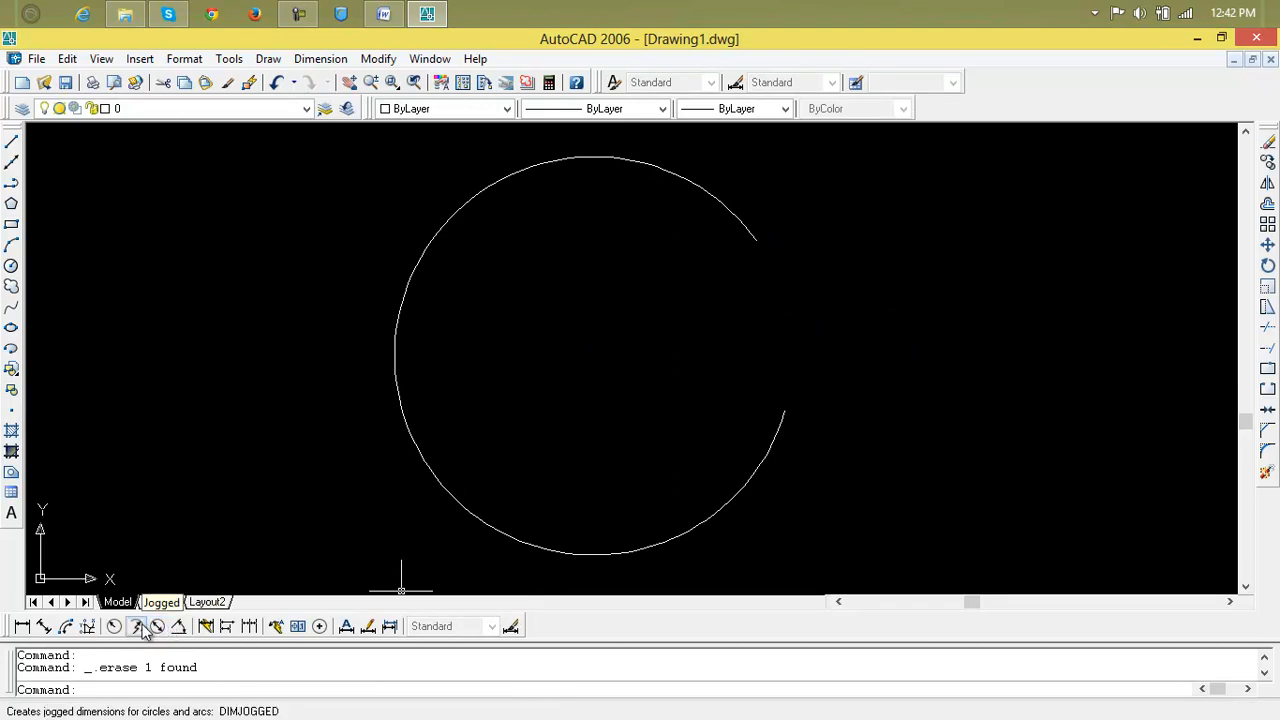
left_click(68, 627)
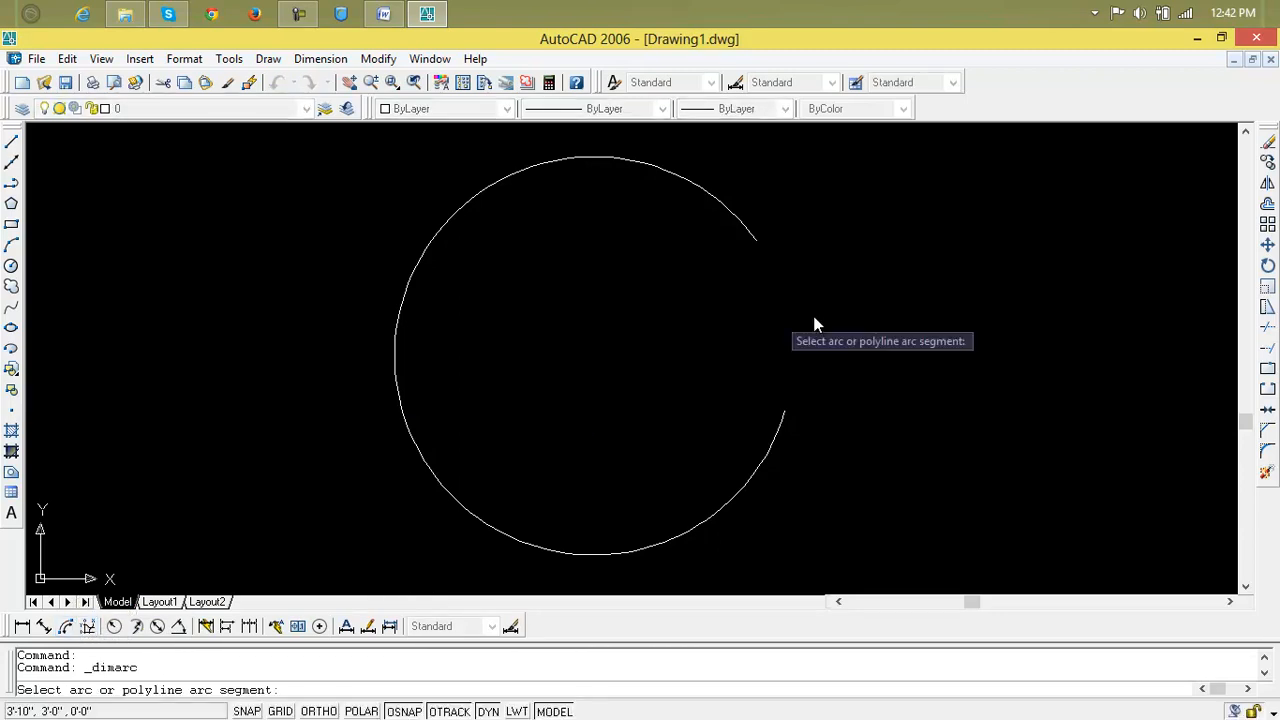
left_click(786, 418)
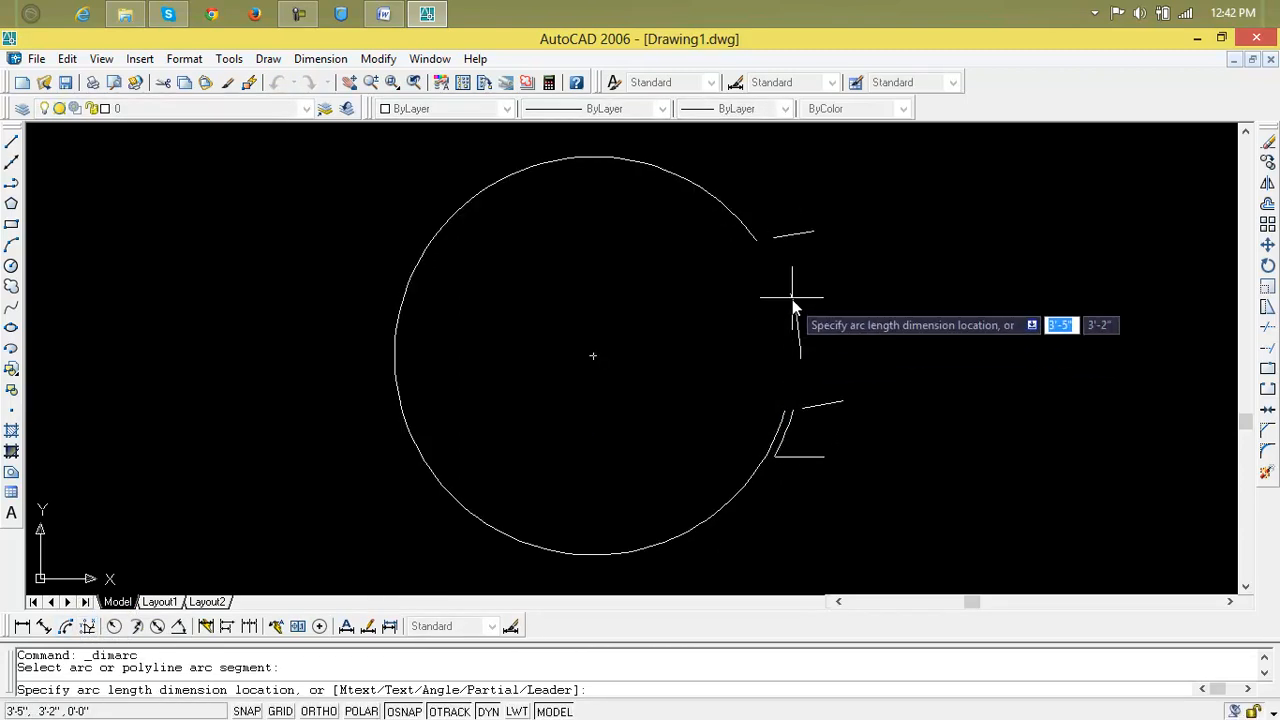
left_click(761, 245)
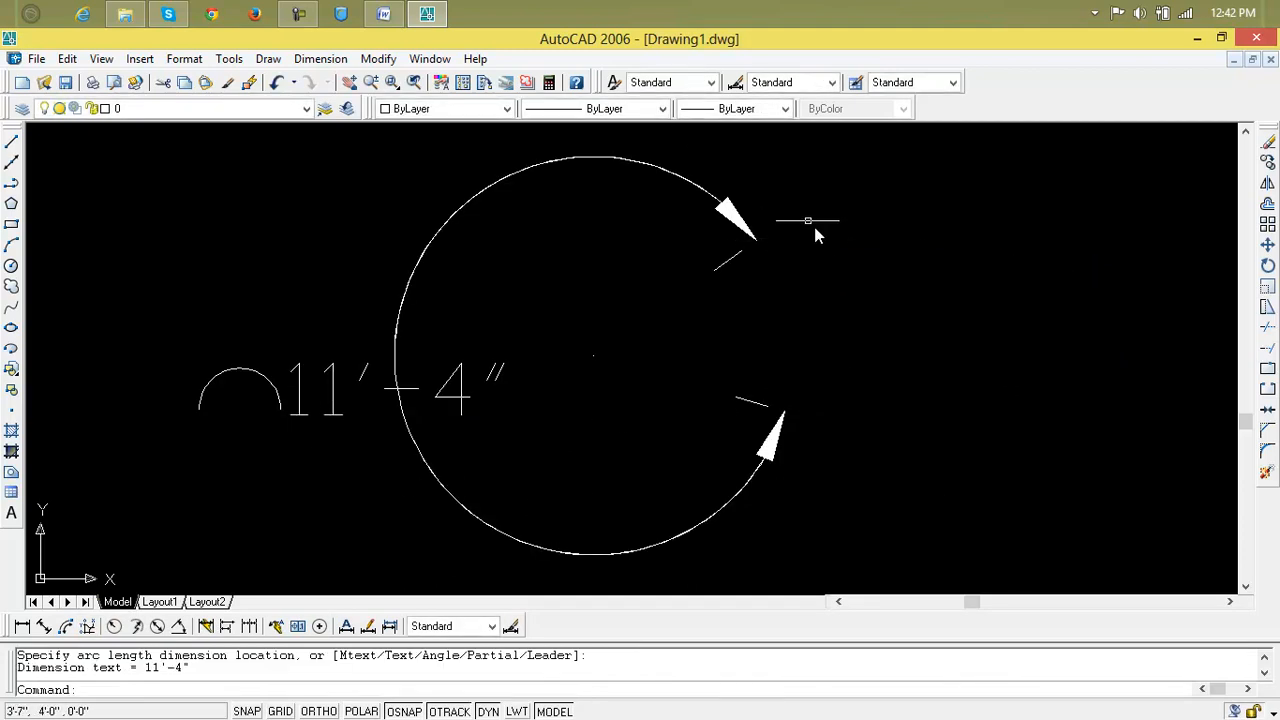
key("Escape")
key("Escape")
key("ctrl+z")
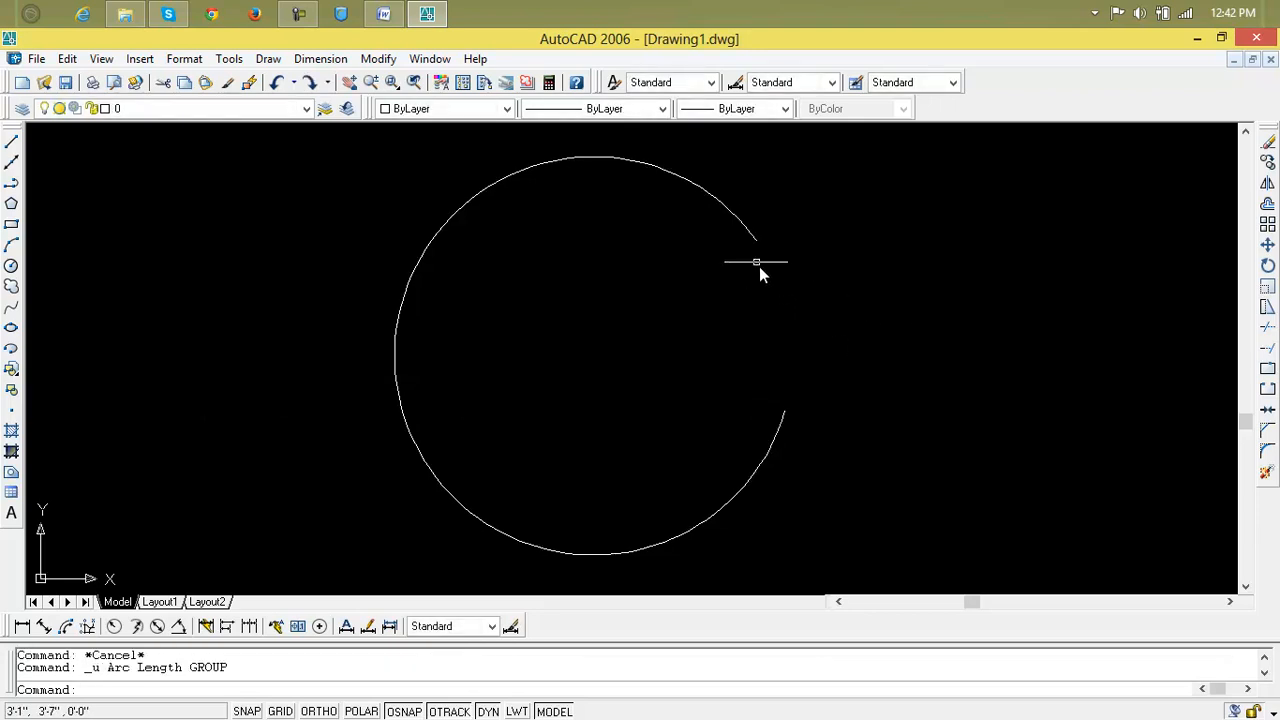
left_click(114, 627)
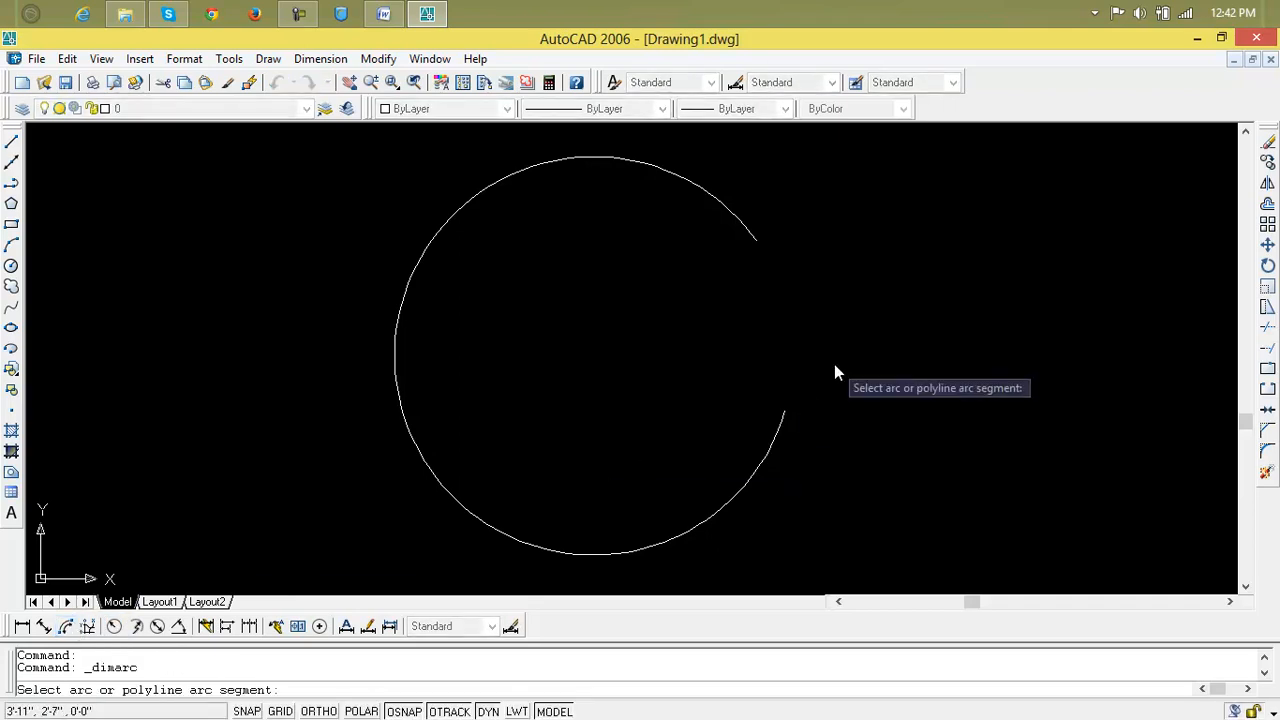
left_click(785, 416)
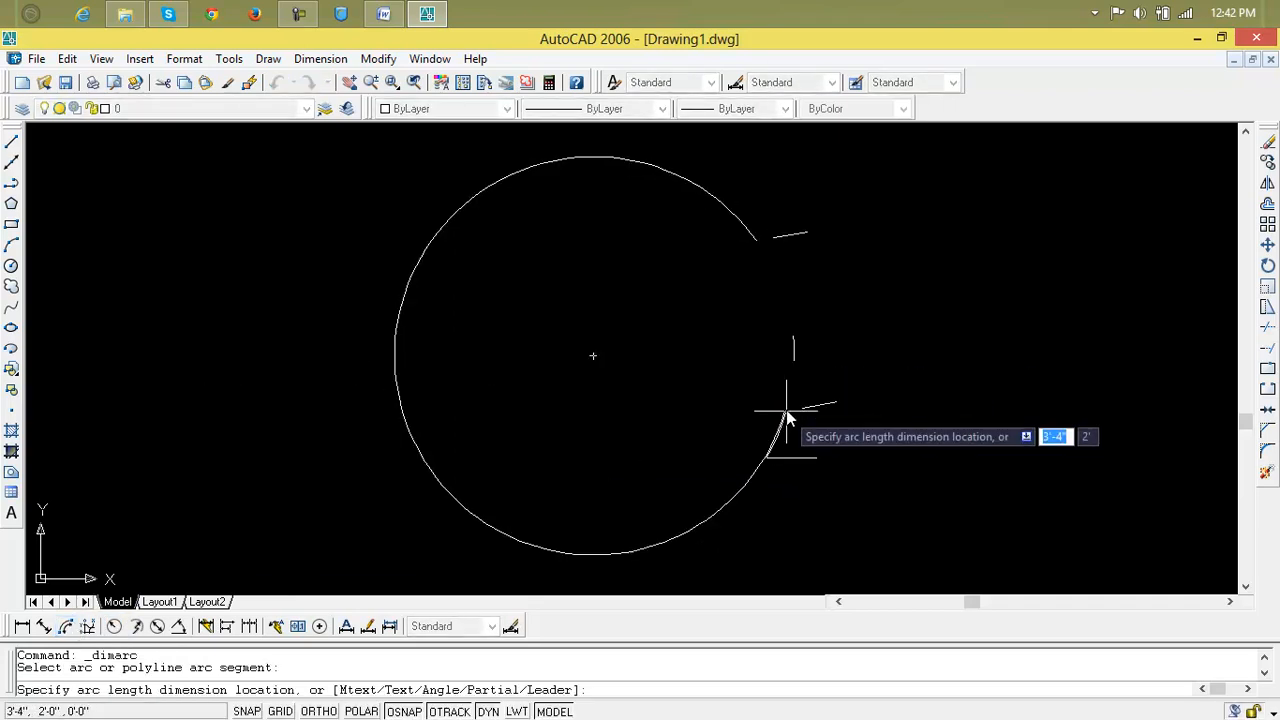
left_click(758, 243)
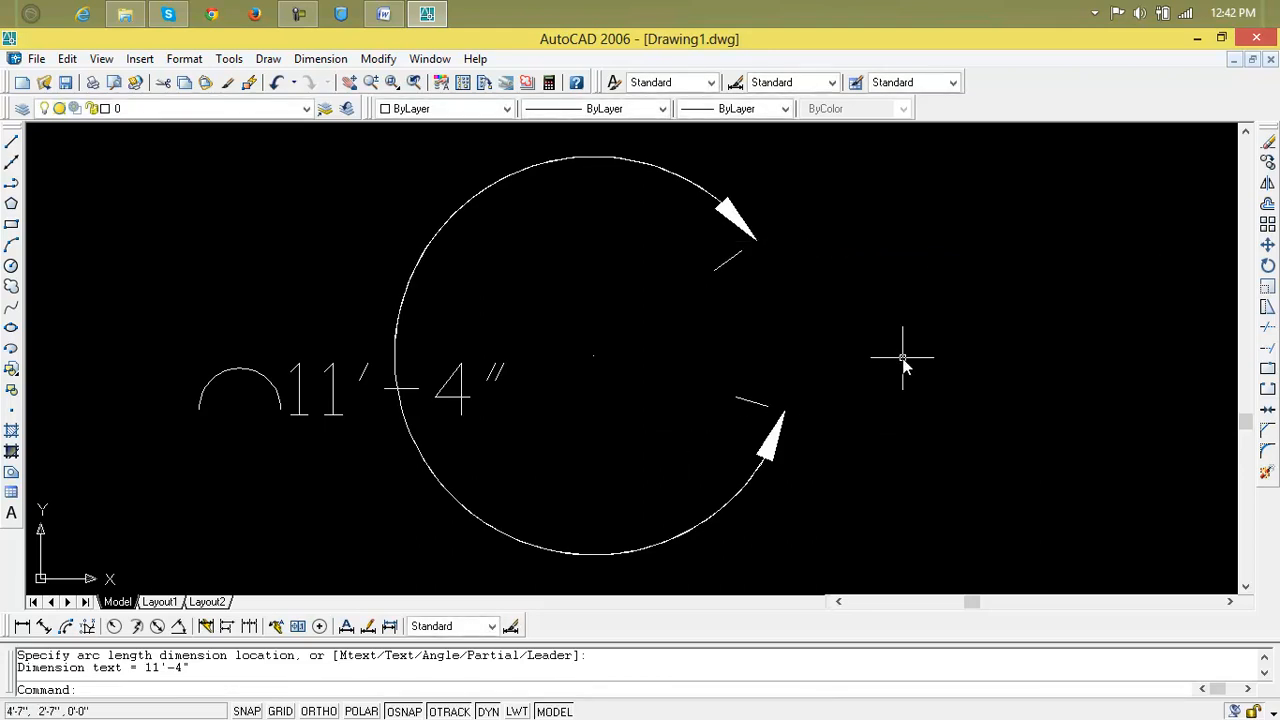
key("ctrl+z")
scroll(825, 271, "down", 2)
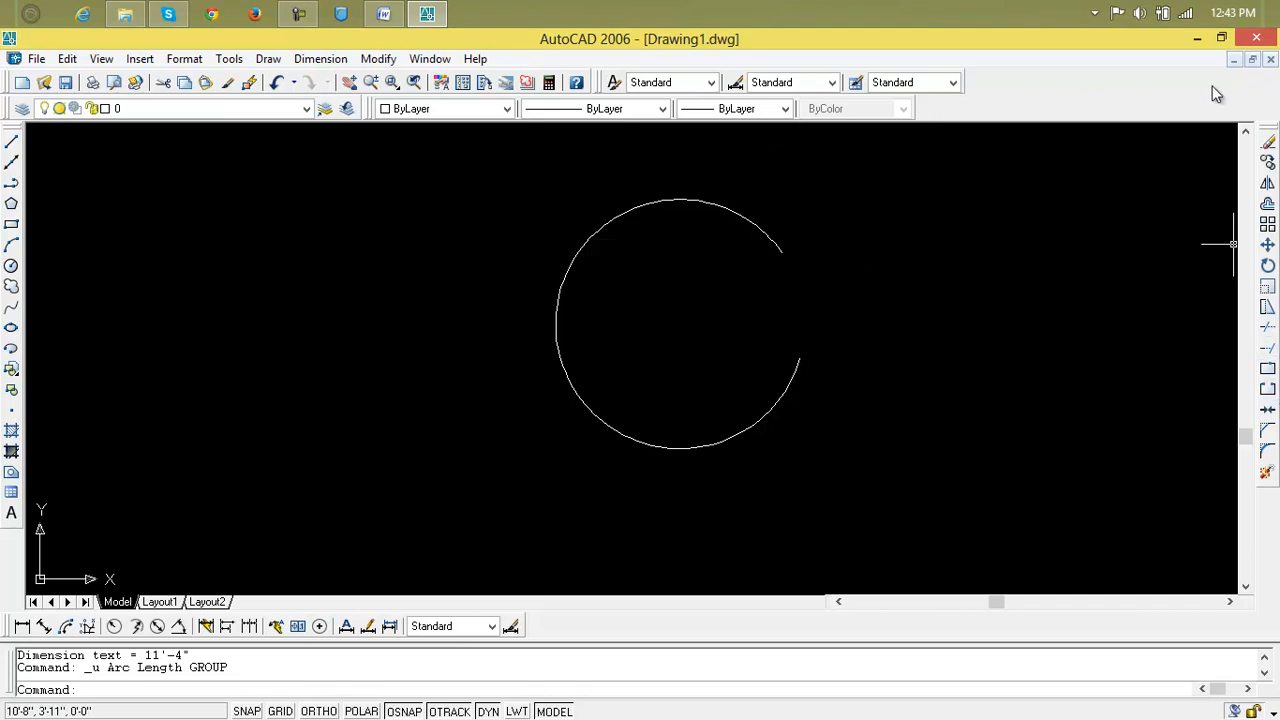
Erase the arc and draw a five-sided pentagon inscribed in a circle.
left_click(594, 444)
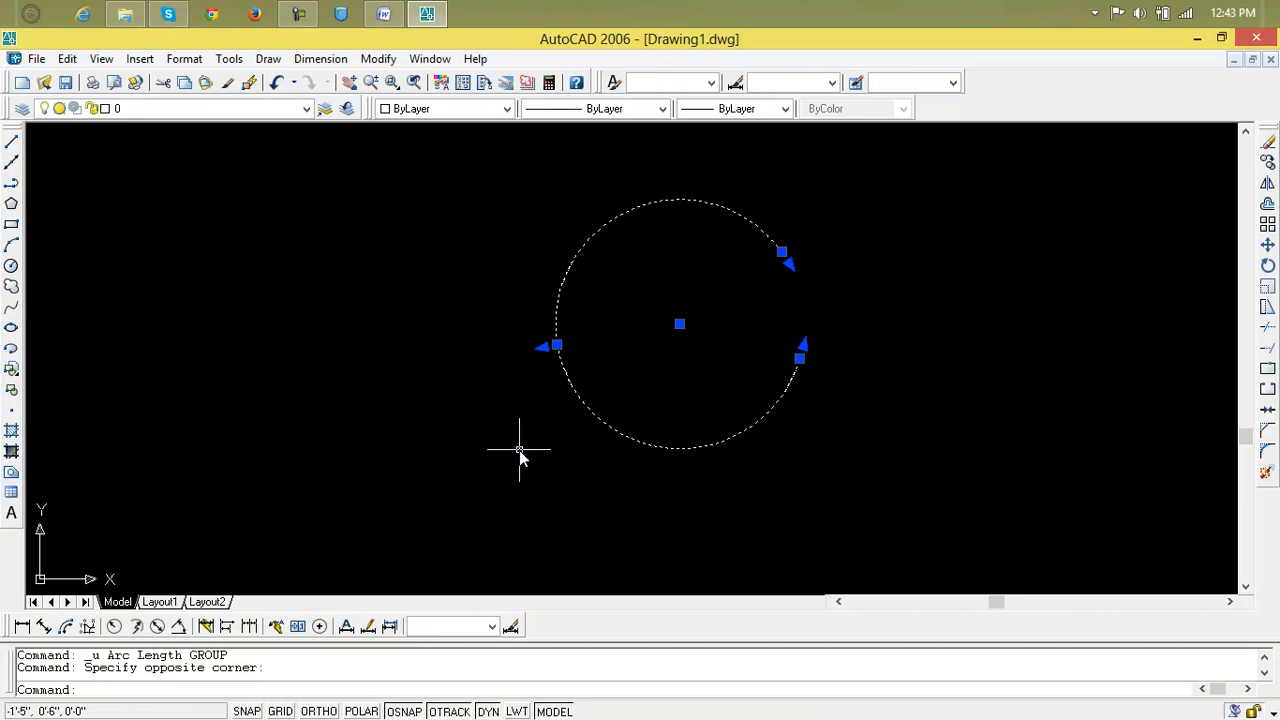
key("Delete")
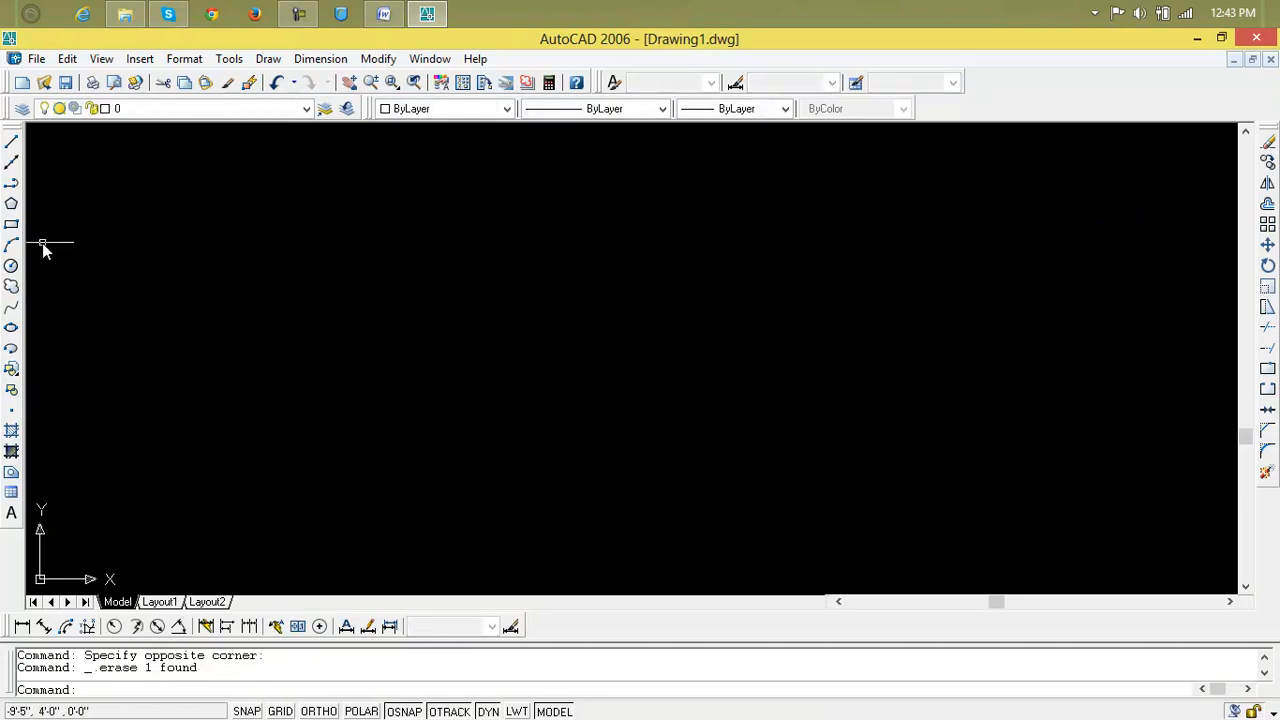
left_click(11, 203)
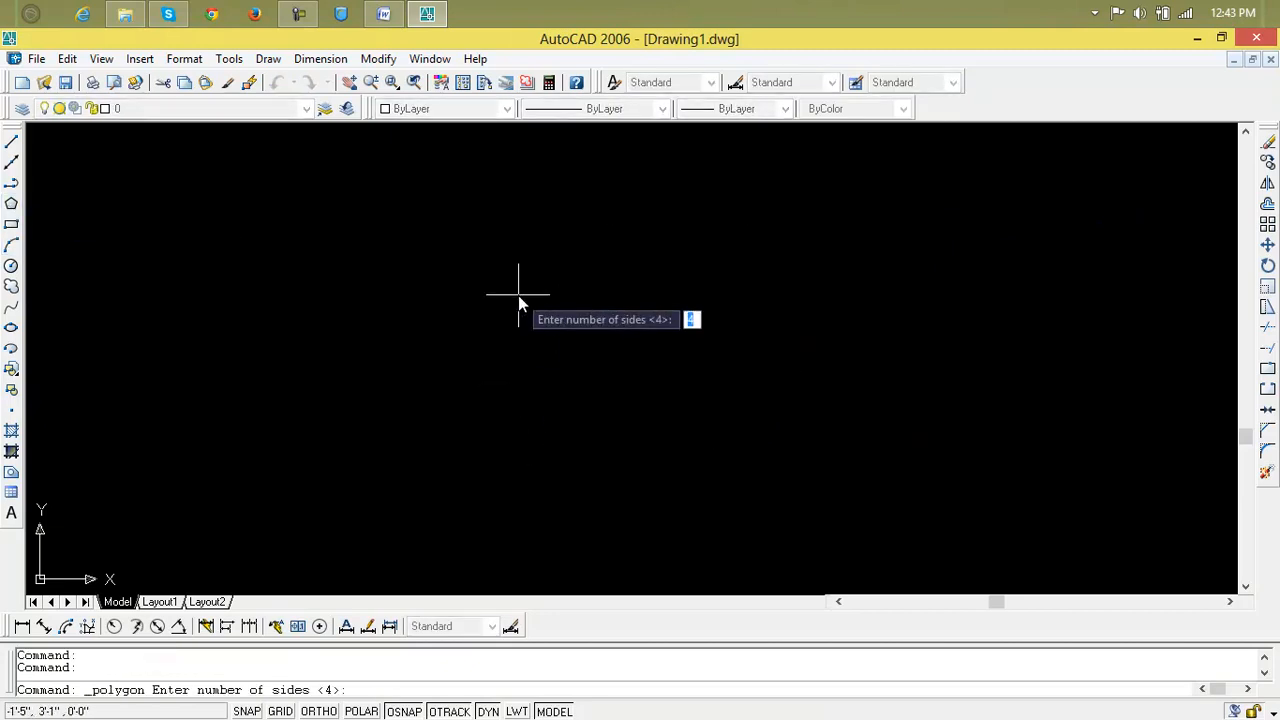
type("5")
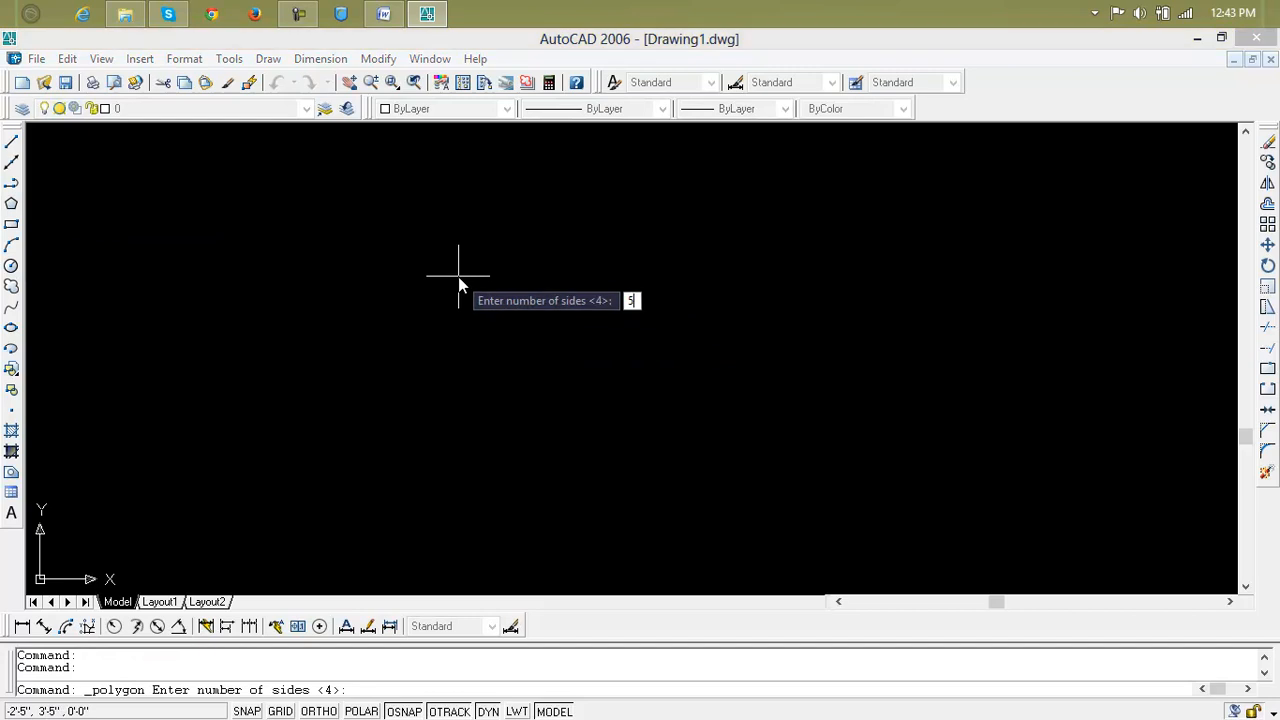
key("Return")
left_click(517, 353)
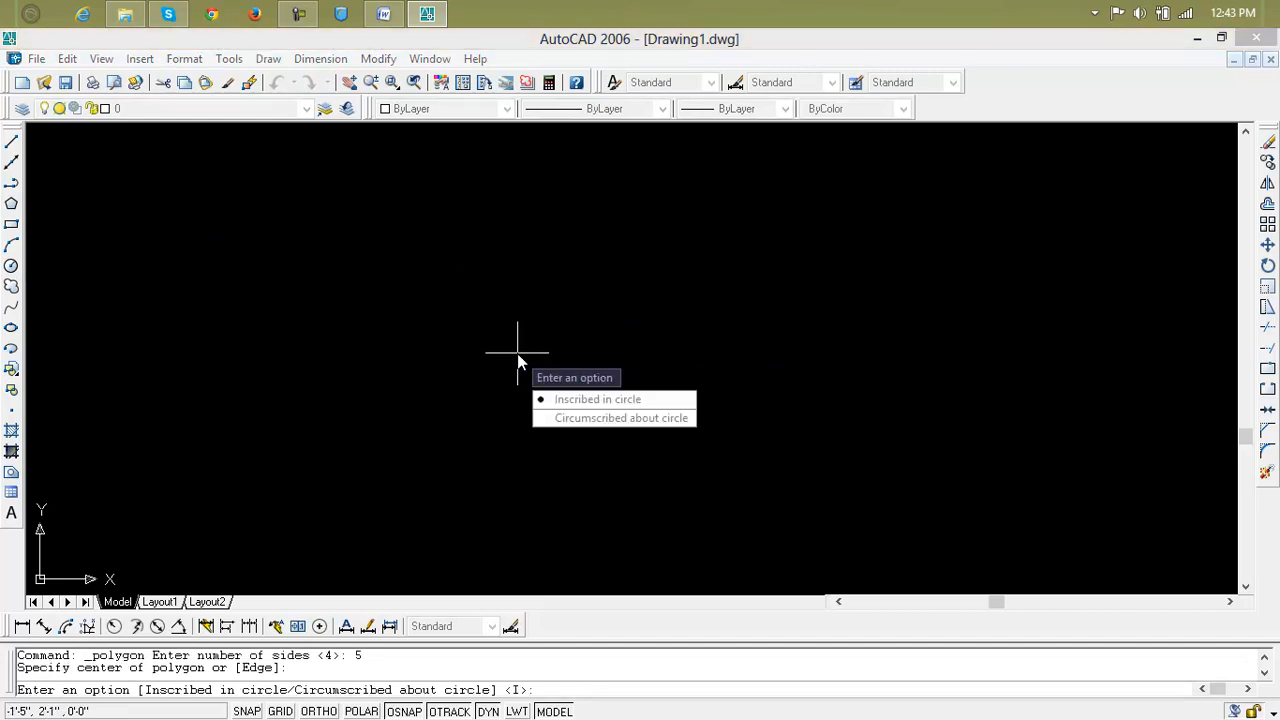
type("I")
key("Return")
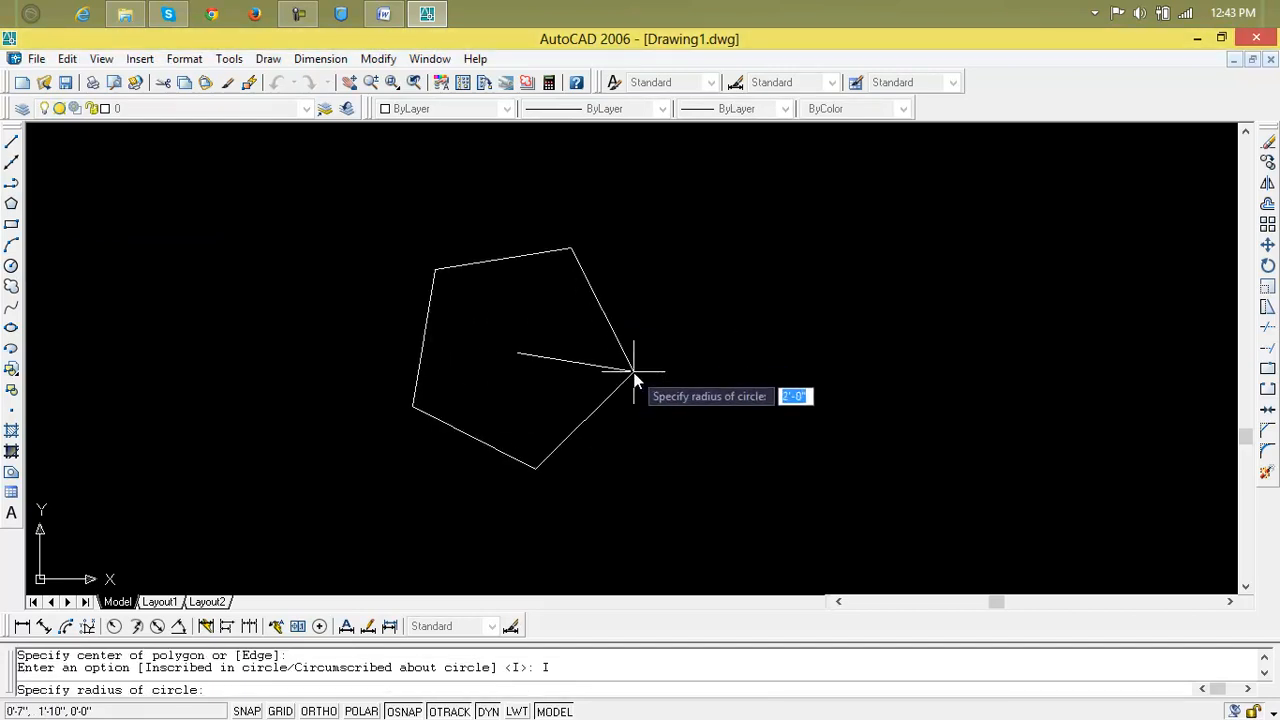
left_click(749, 394)
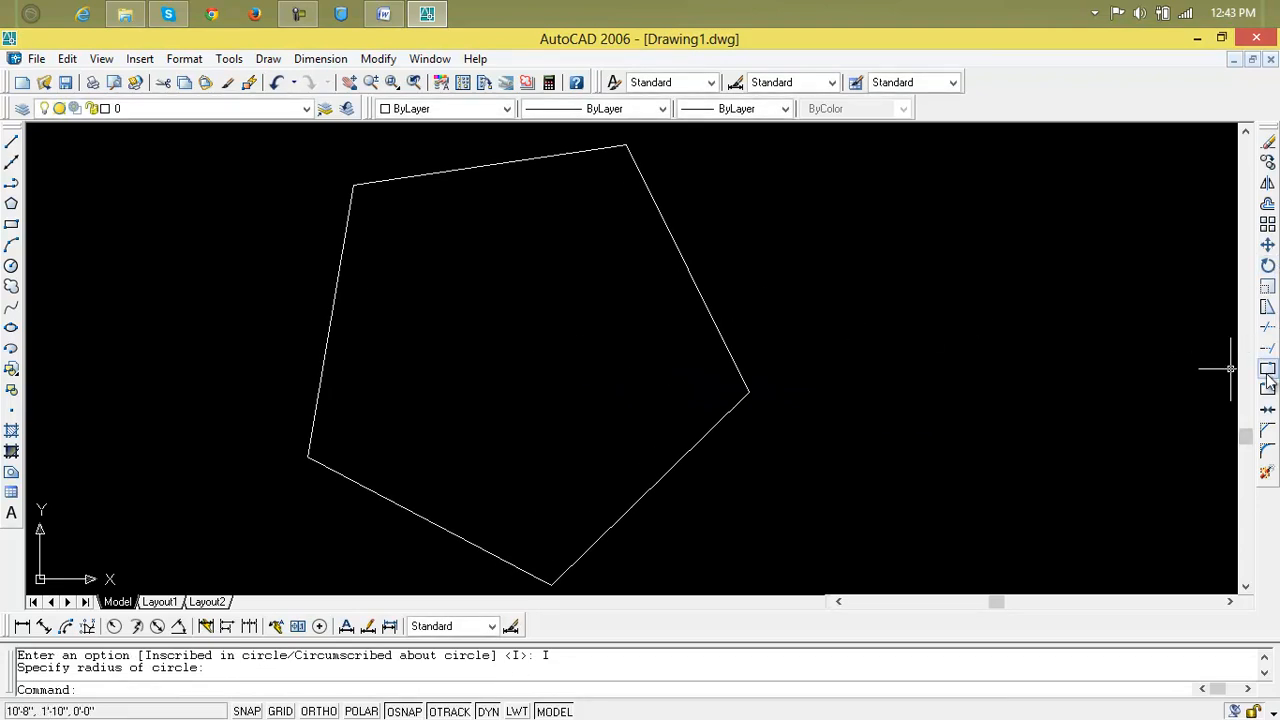
Break a gap into the pentagon's right edge.
left_click(1267, 411)
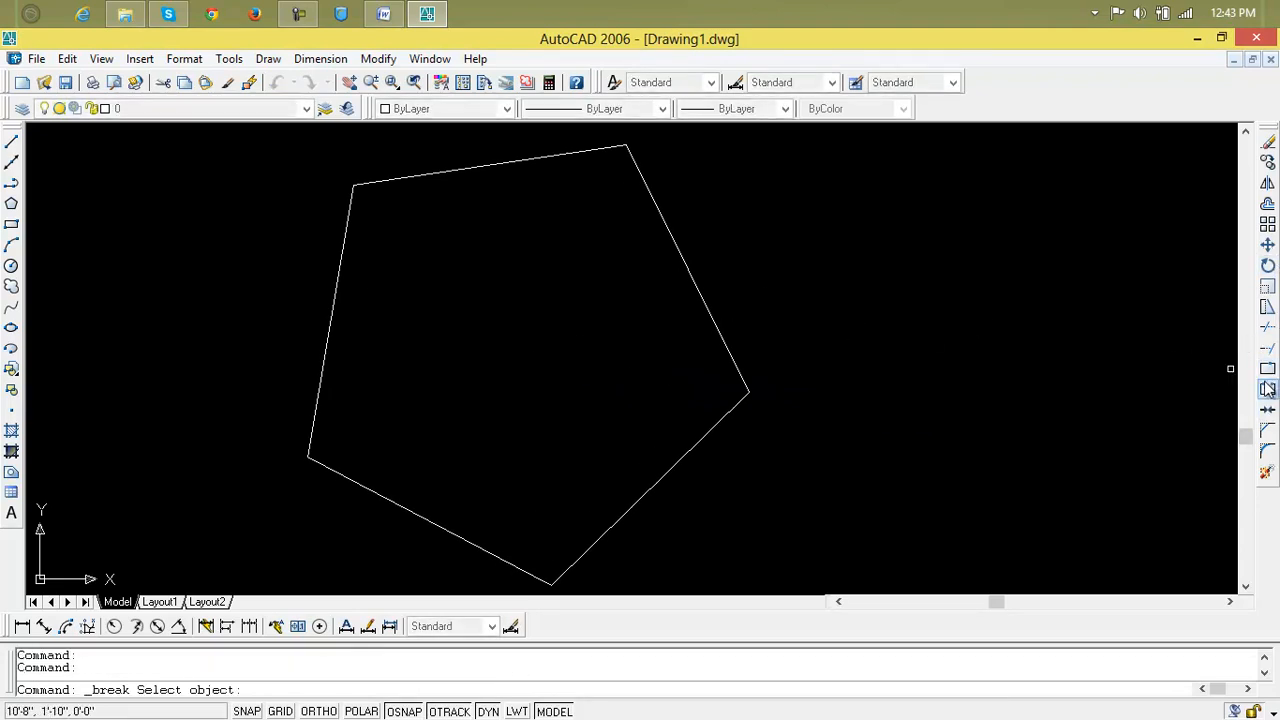
left_click(719, 341)
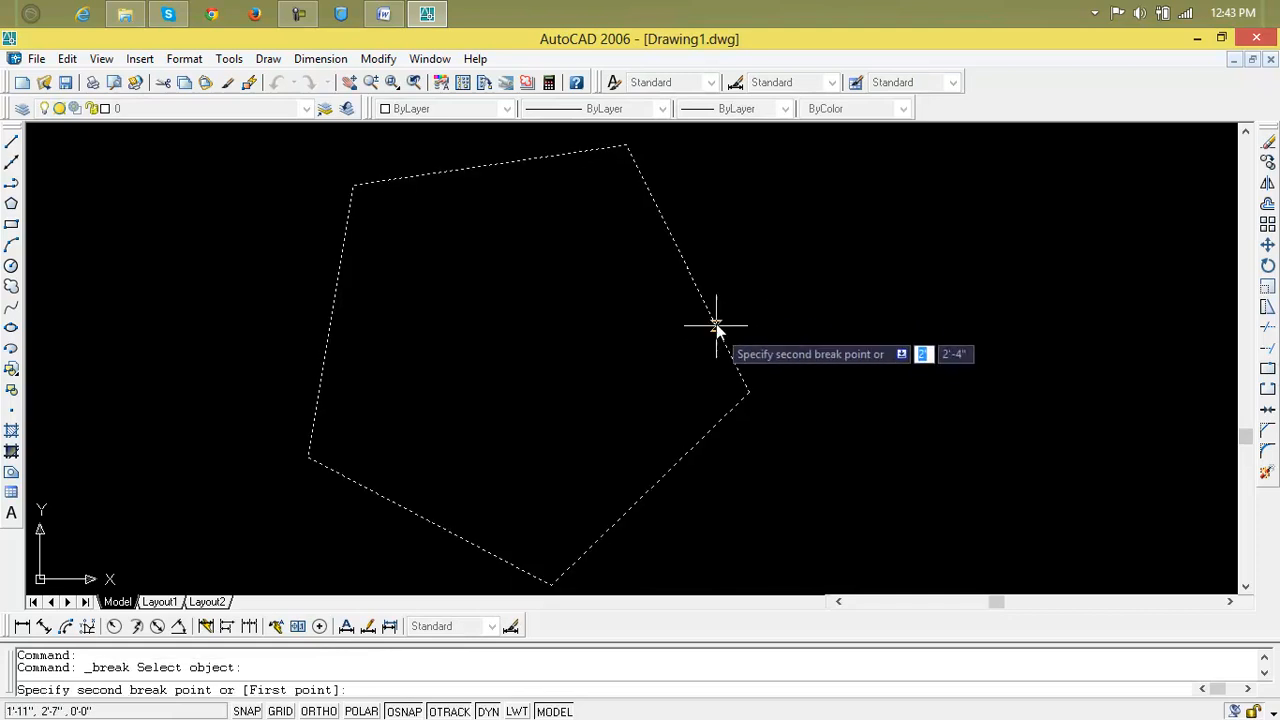
left_click(676, 245)
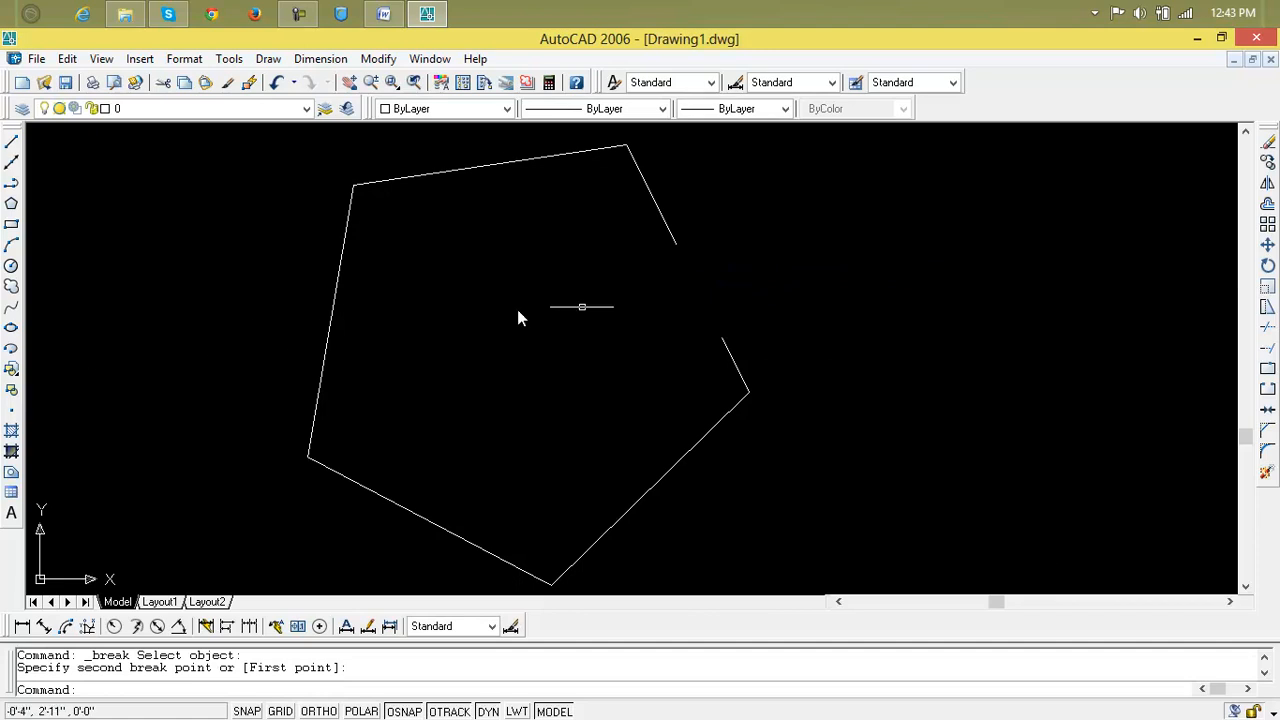
Window-select the whole pentagon and delete it.
left_click(934, 235)
left_click(235, 417)
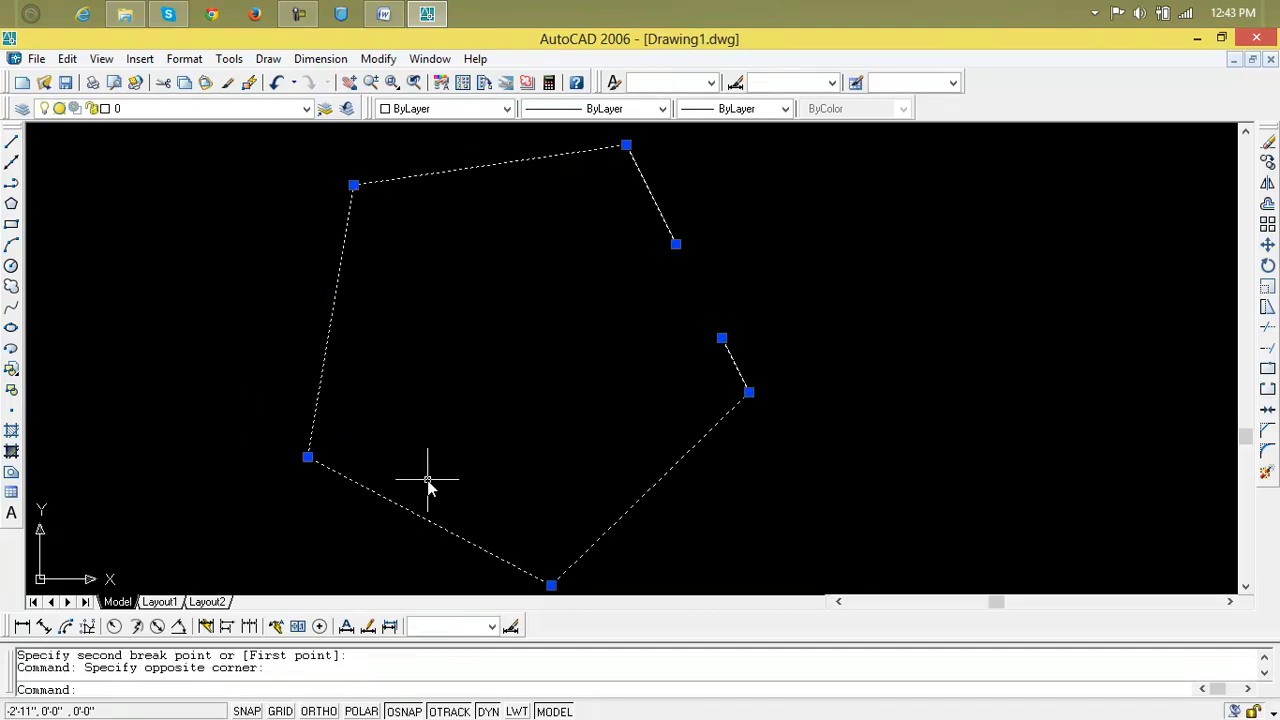
key("Delete")
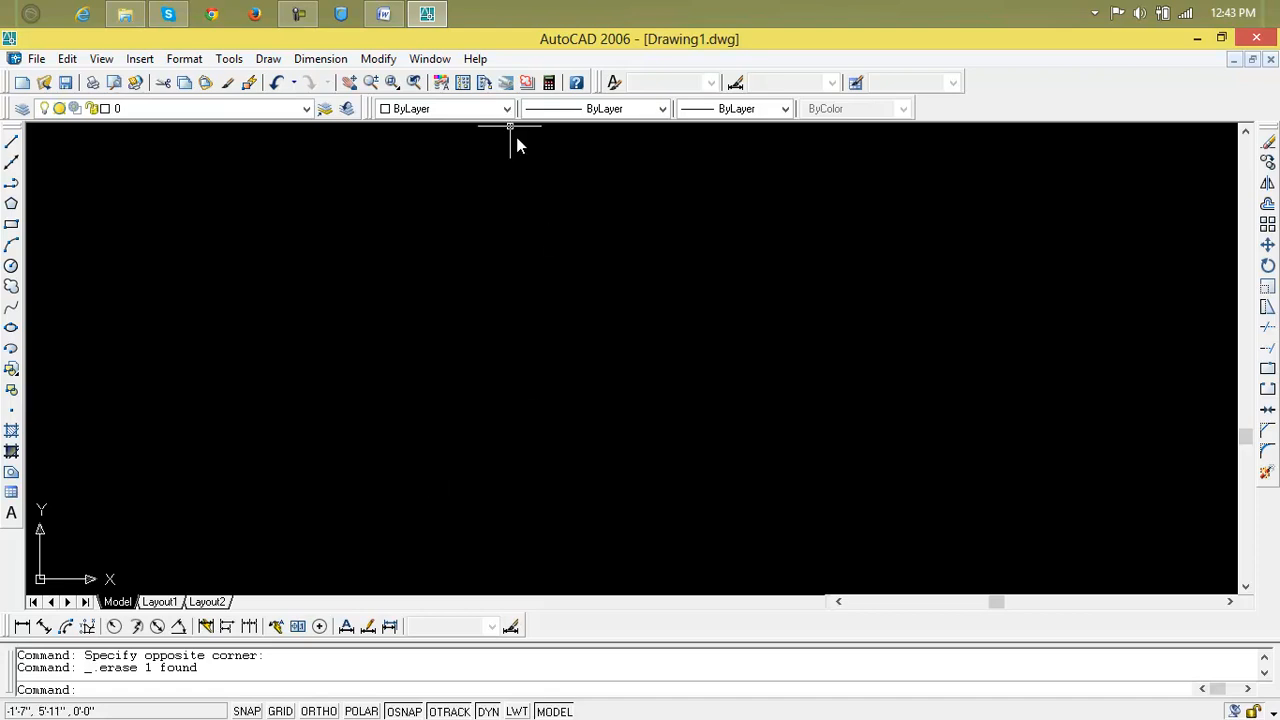
Show and re-hide the Camtasia recorder panel, then minimize AutoCAD to the desktop.
mouse_move(317, 6)
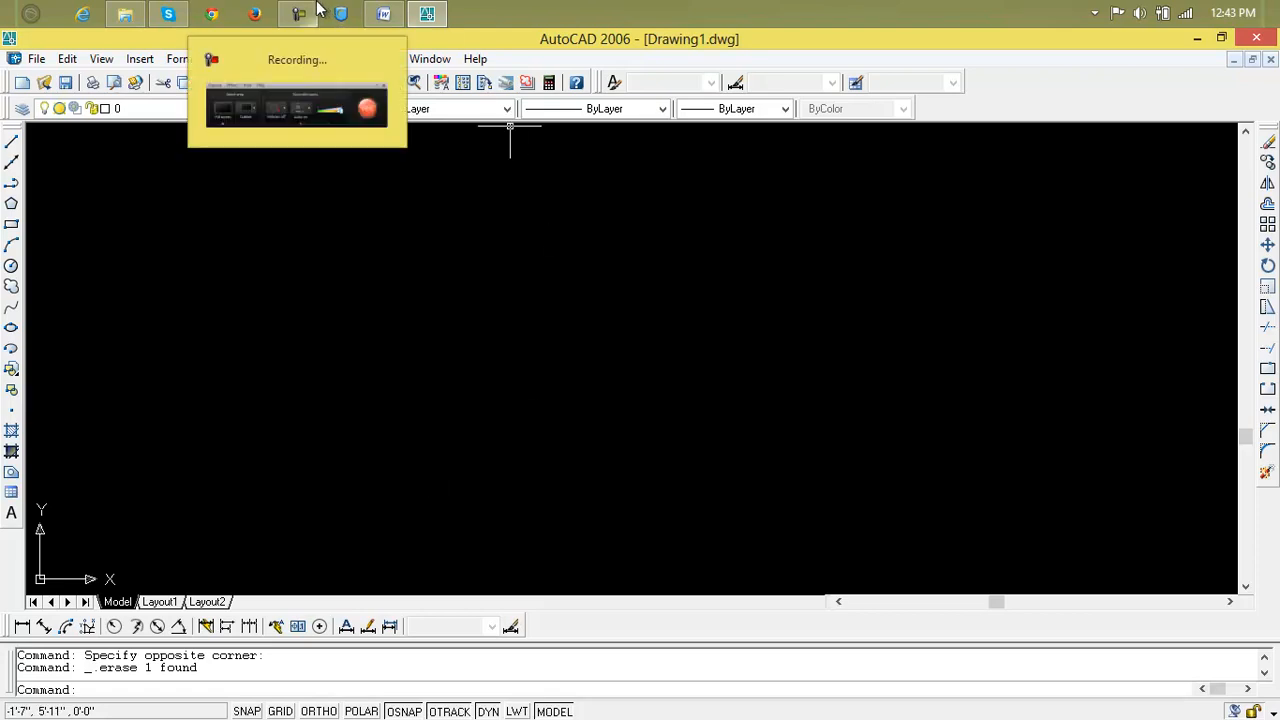
left_click(297, 100)
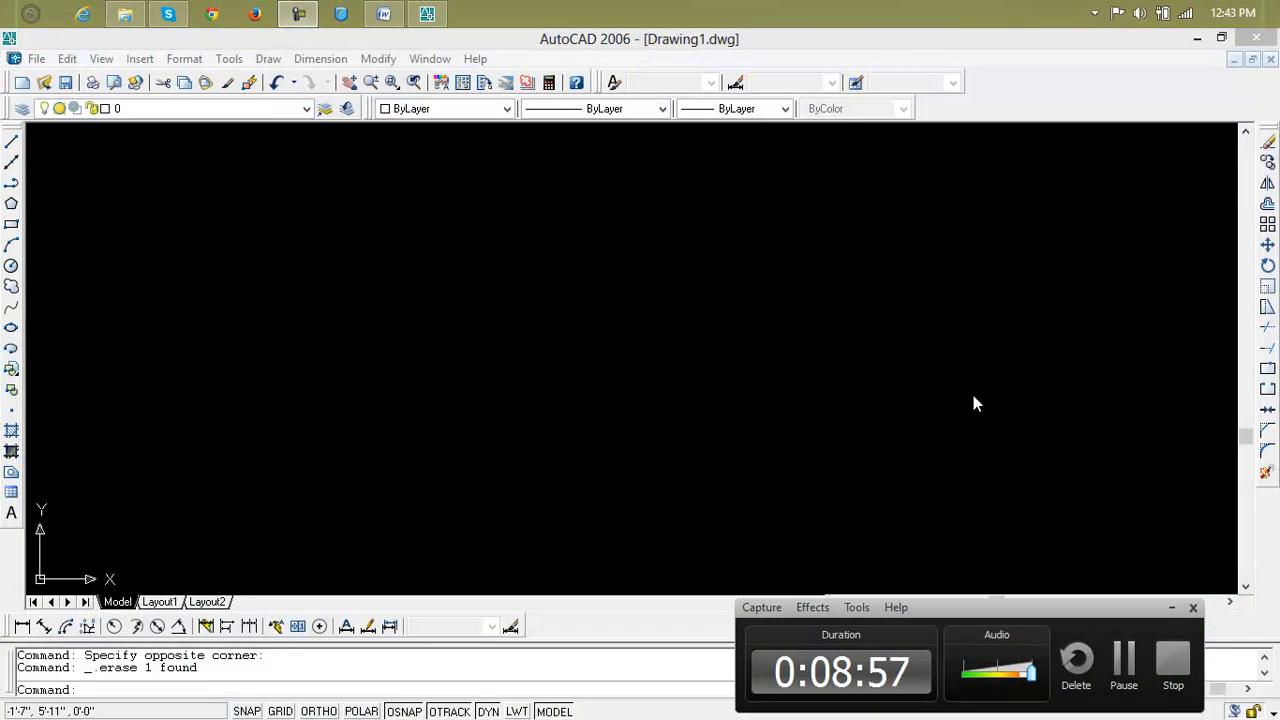
left_click(1188, 608)
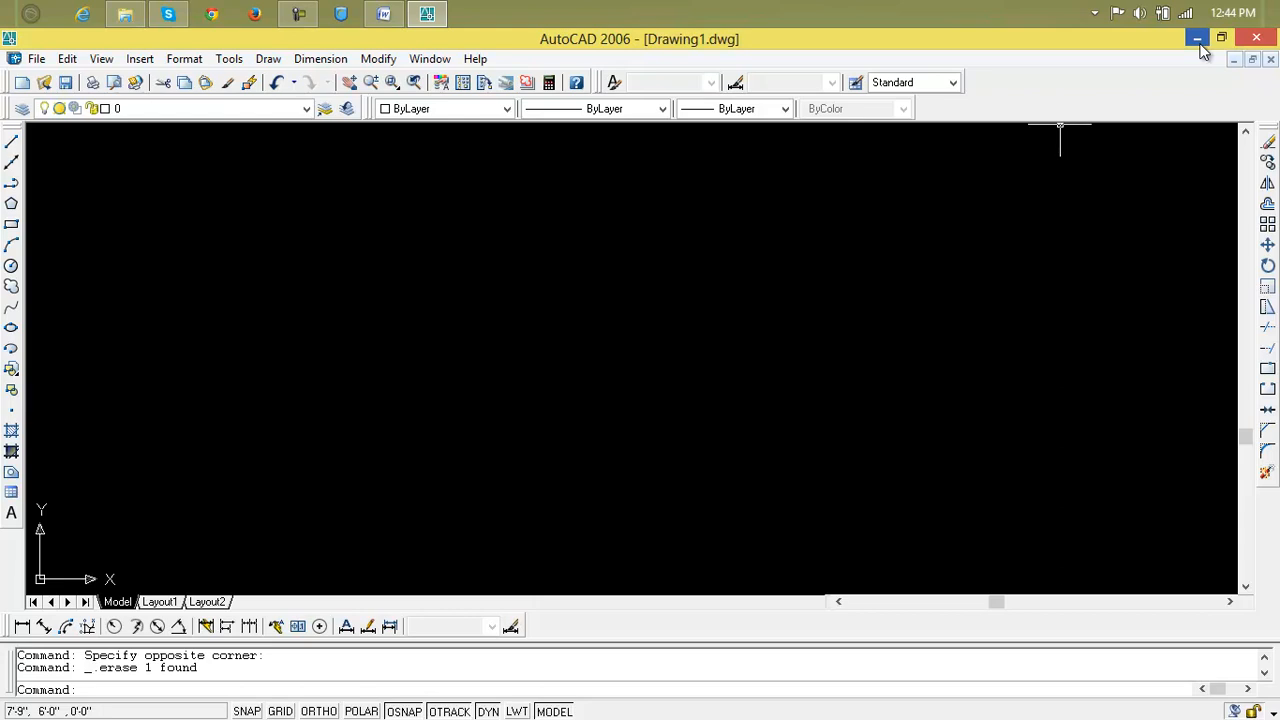
left_click(1197, 40)
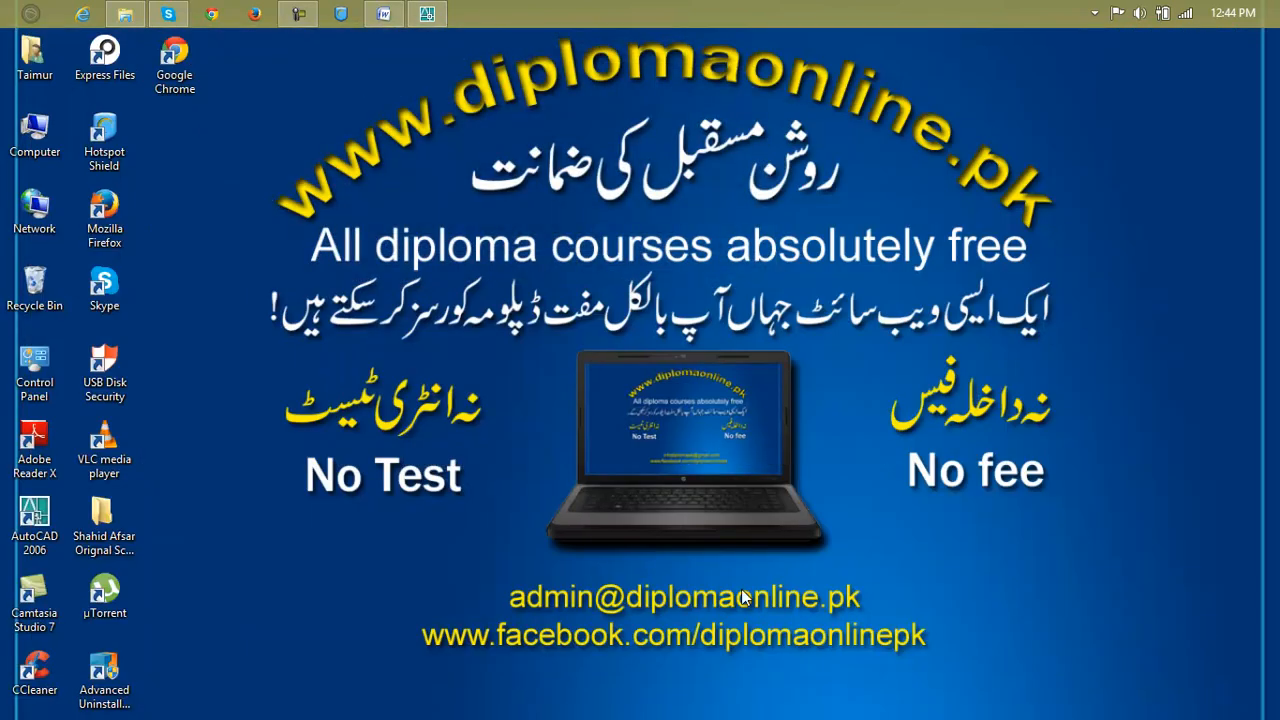